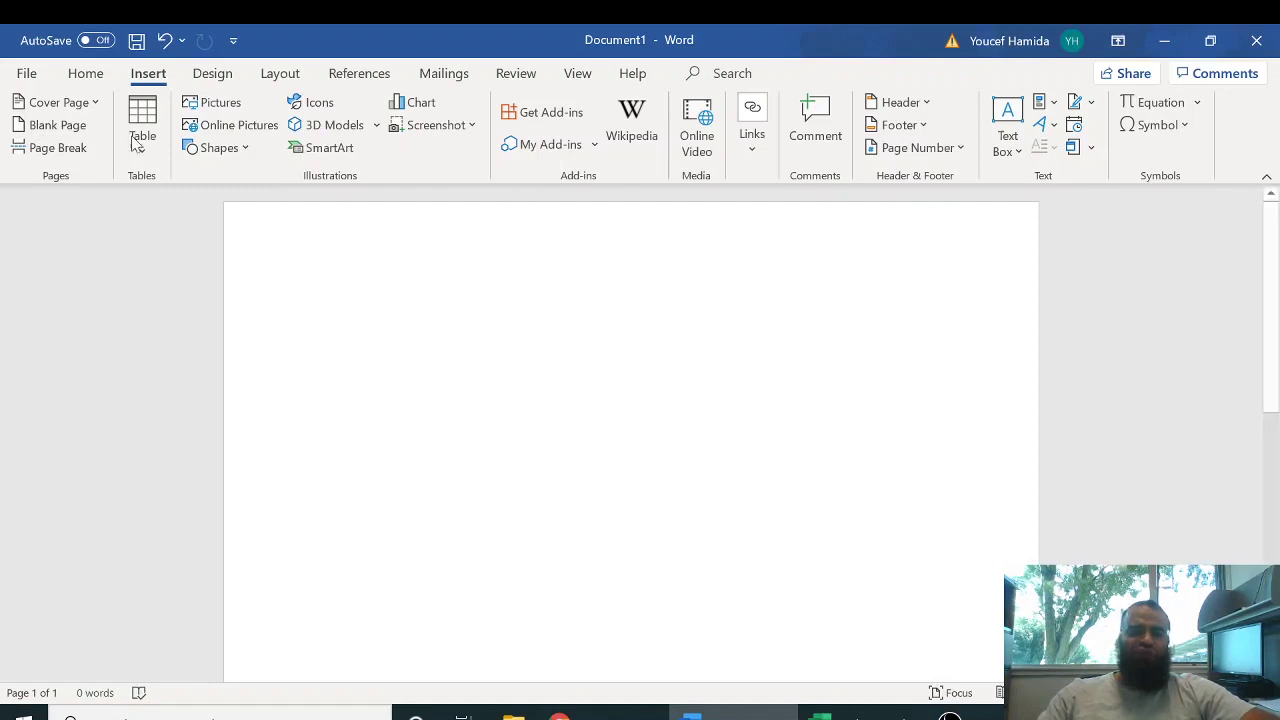
Insert a new equation in the blank document and enter the quadratic equation Ax² + Bx + C = 0.
{"action": "left_click", "coordinate": [80, 74]}
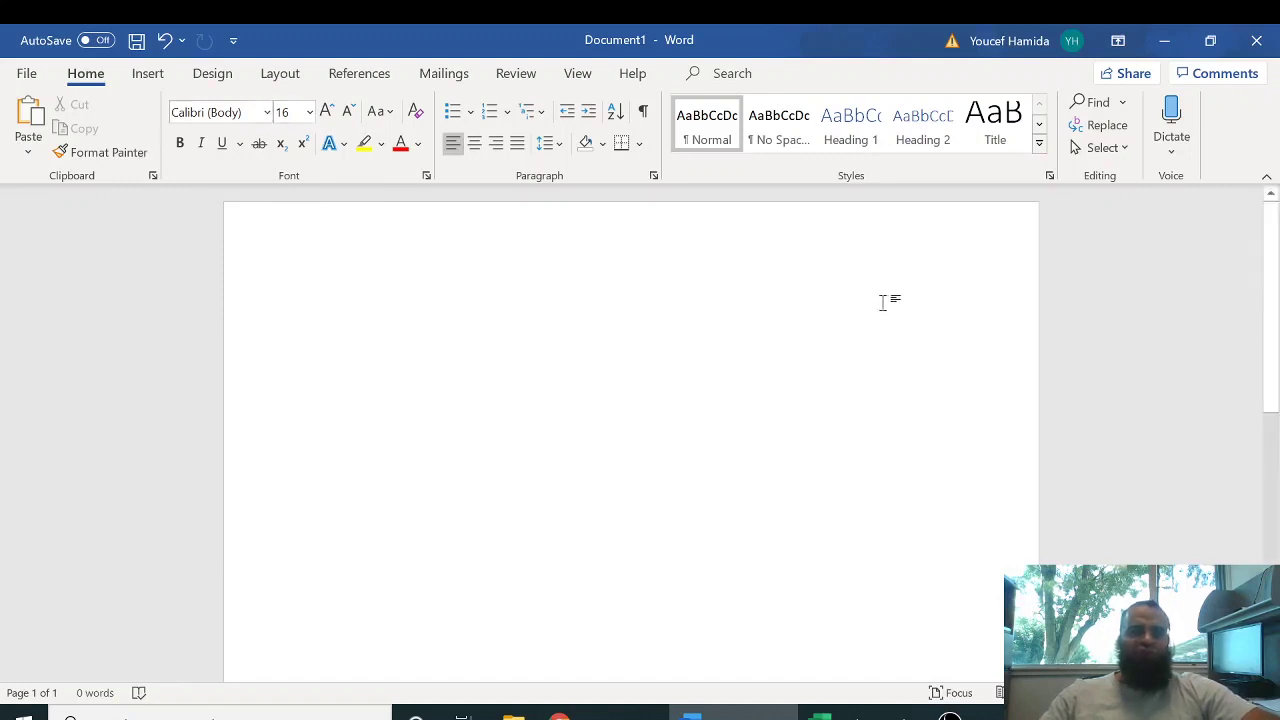
{"action": "left_click", "coordinate": [150, 74]}
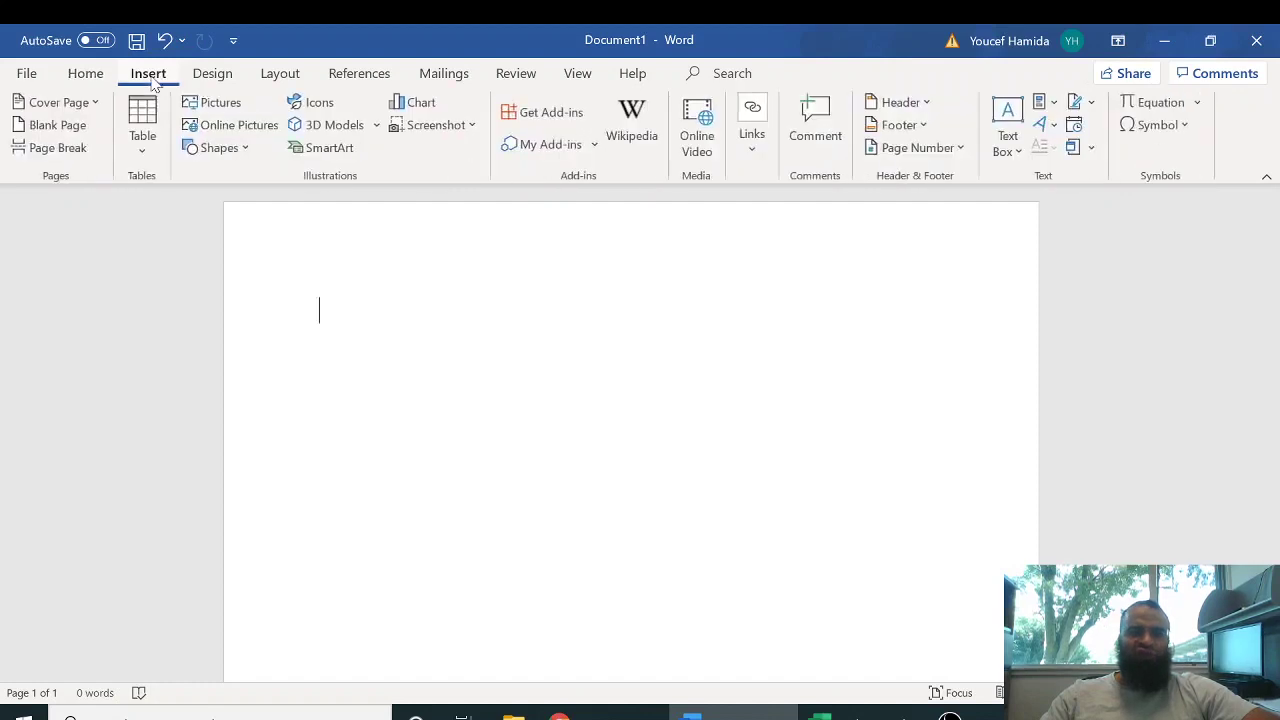
{"action": "left_click", "coordinate": [1140, 104]}
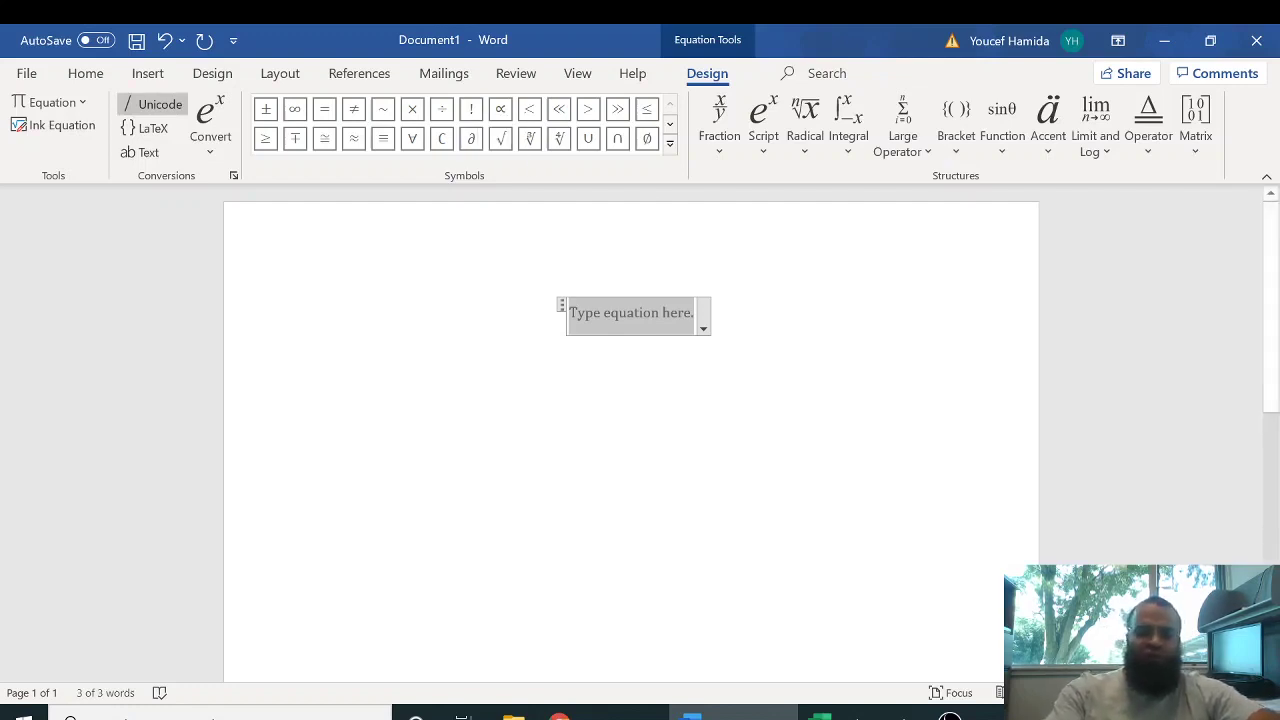
{"action": "type", "text": "A"}
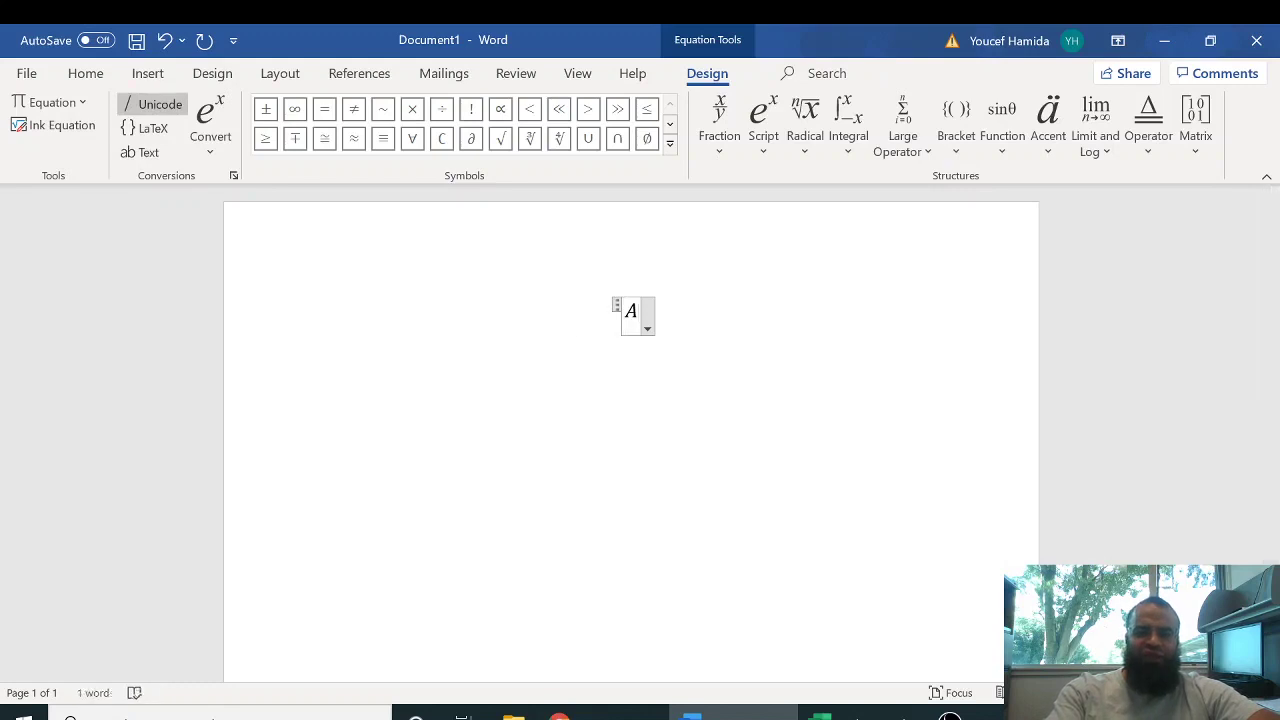
{"action": "type", "text": "x"}
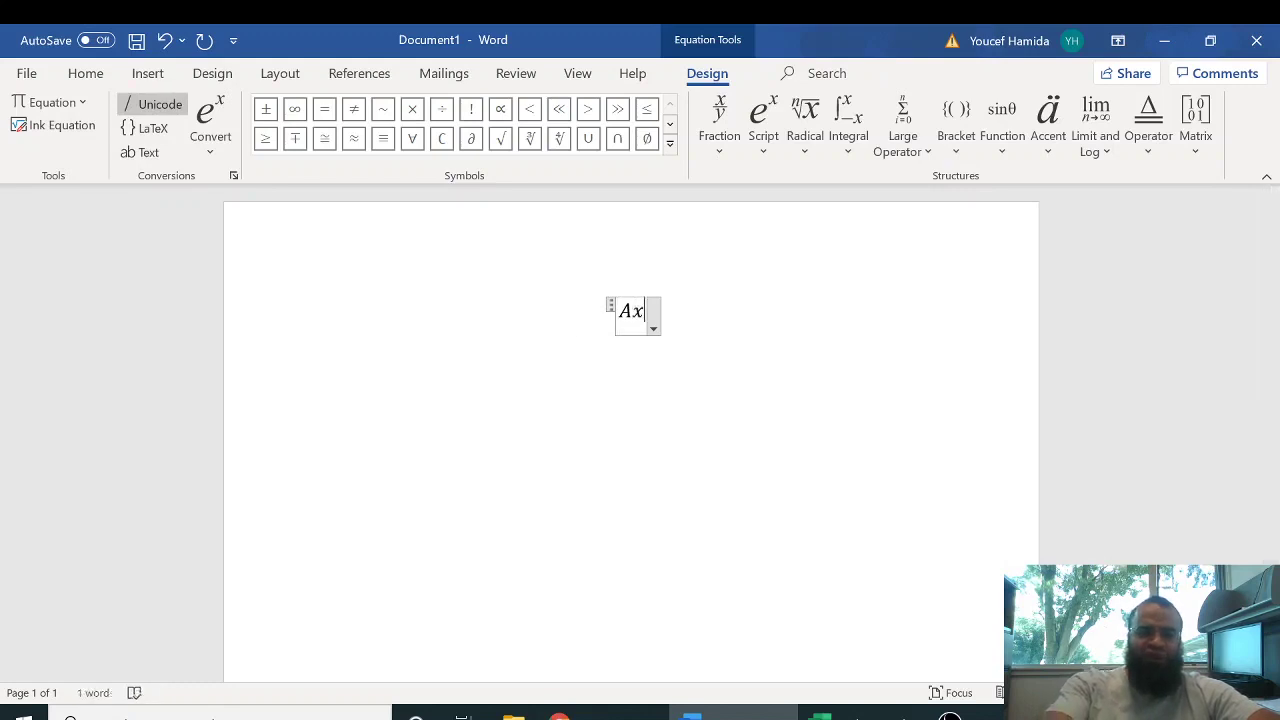
{"action": "type", "text": "^"}
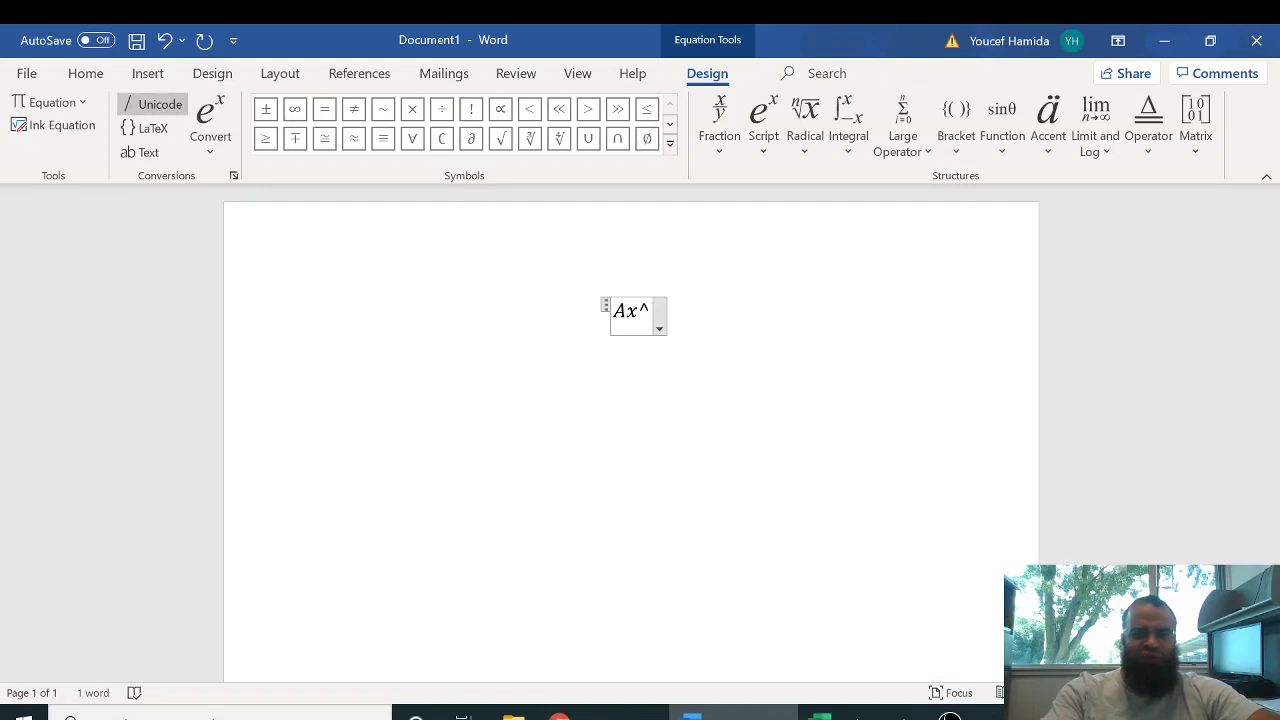
{"action": "type", "text": "2"}
{"action": "key", "text": "space"}
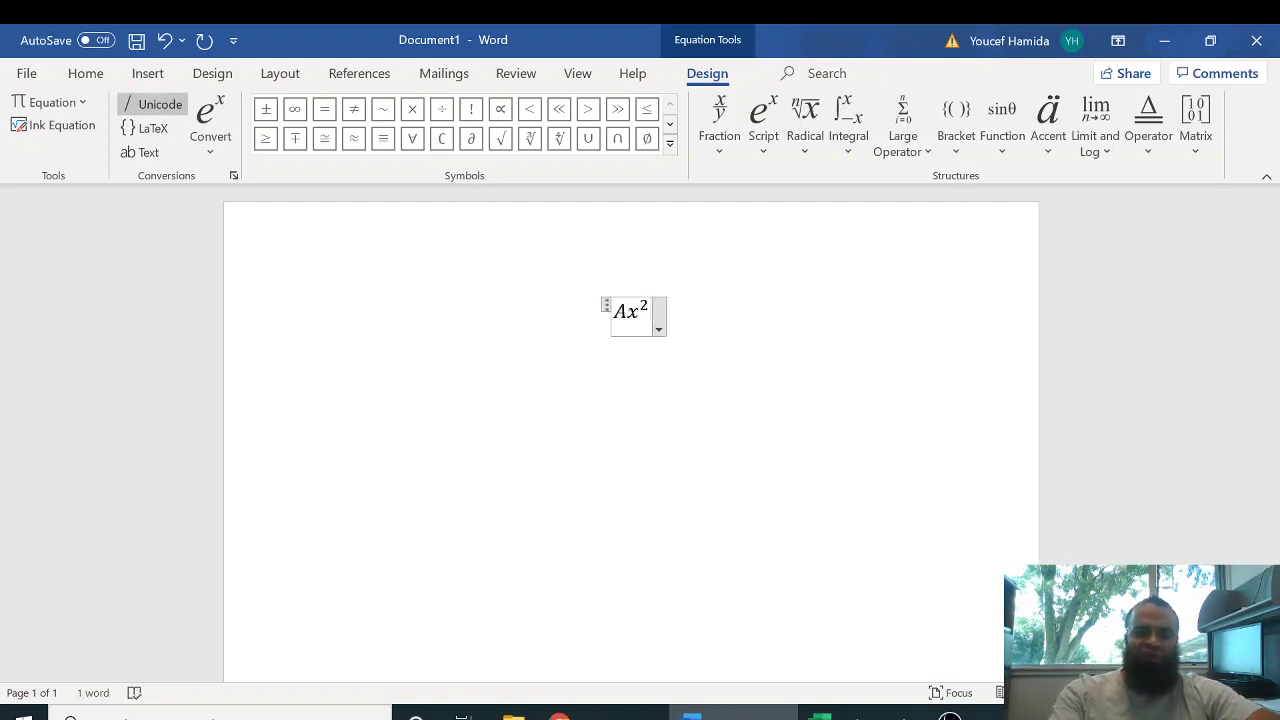
{"action": "type", "text": "+ B"}
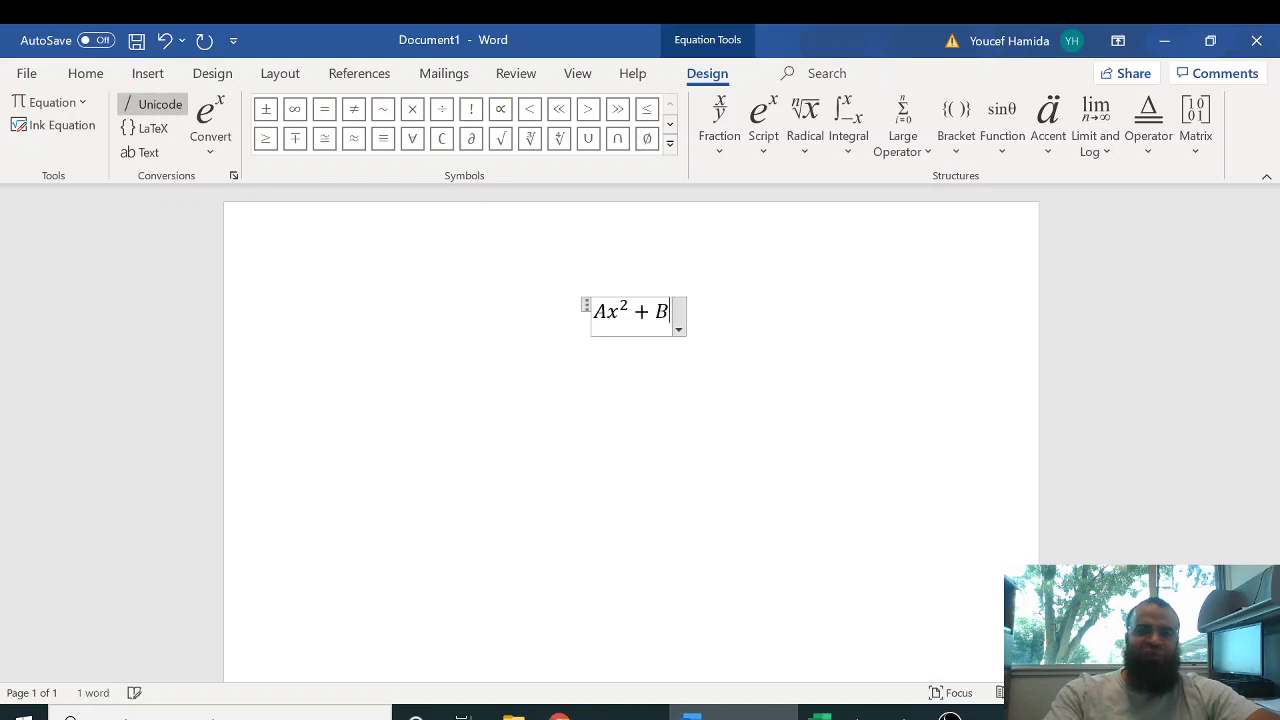
{"action": "type", "text": "x "}
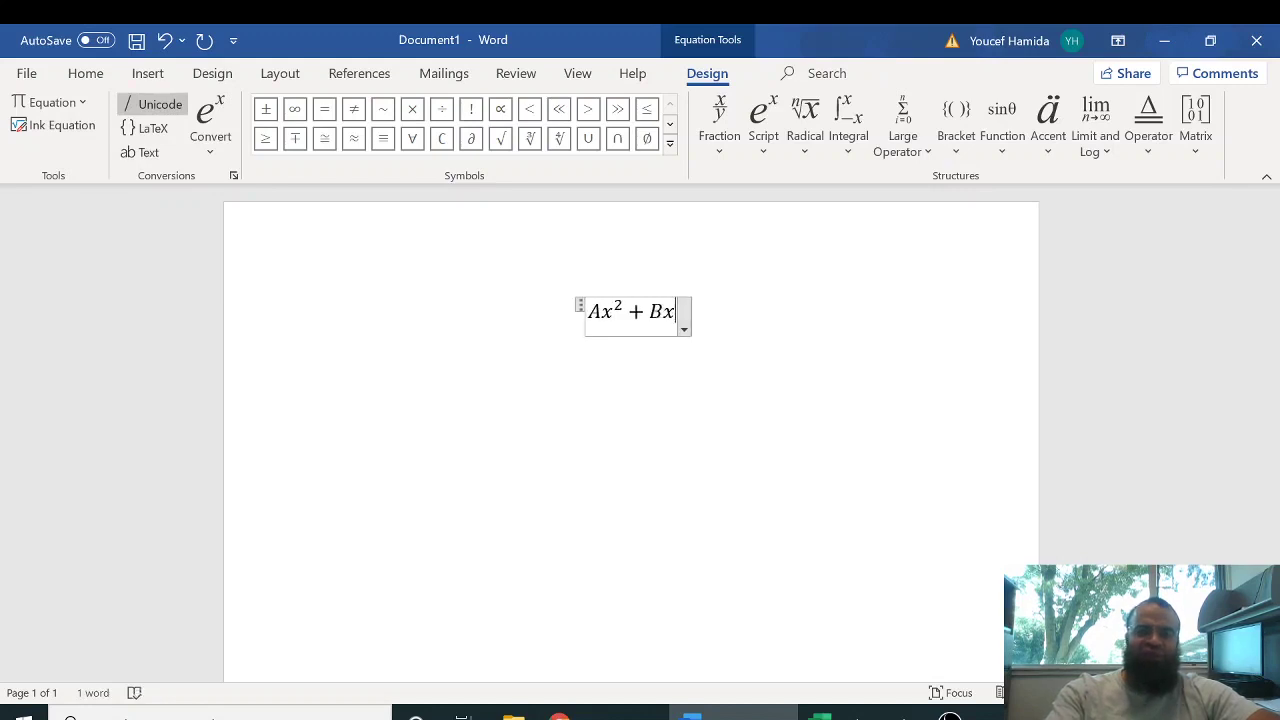
{"action": "type", "text": "+ C = "}
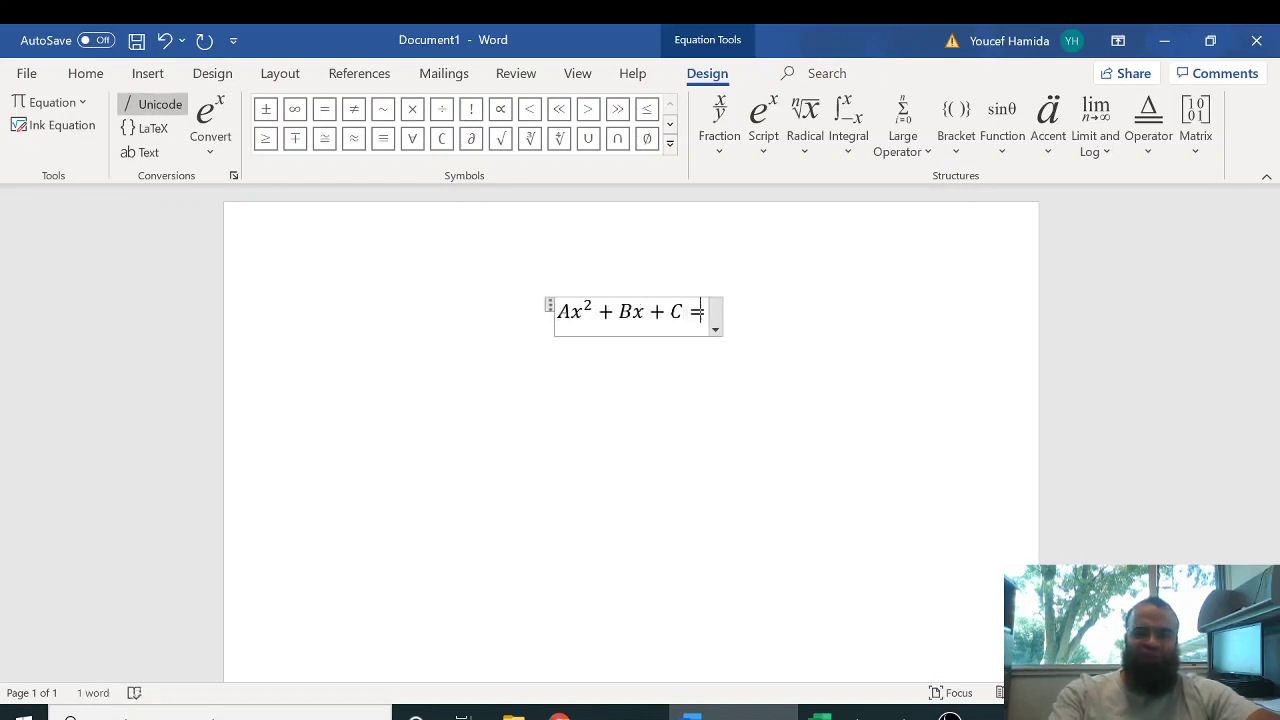
{"action": "type", "text": "0"}
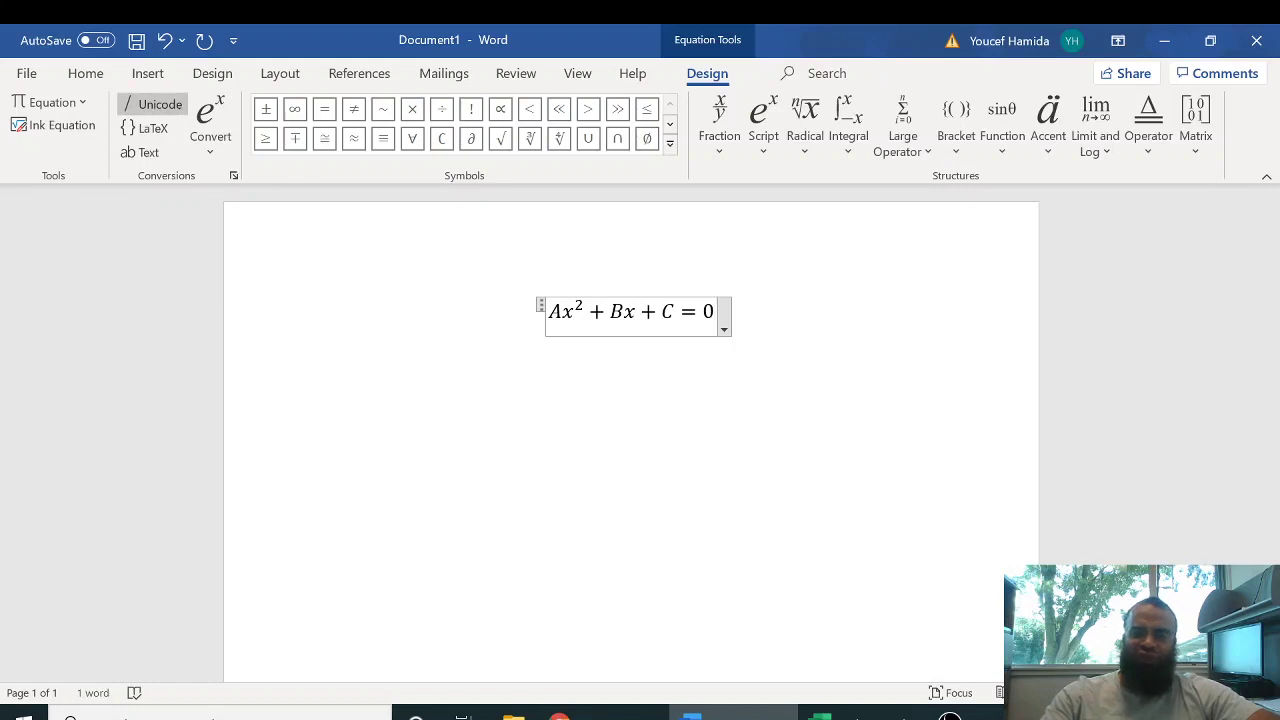
Add a second equation line reading x = followed by a stacked fraction, and begin its numerator with −B ±.
{"action": "key", "text": "Return"}
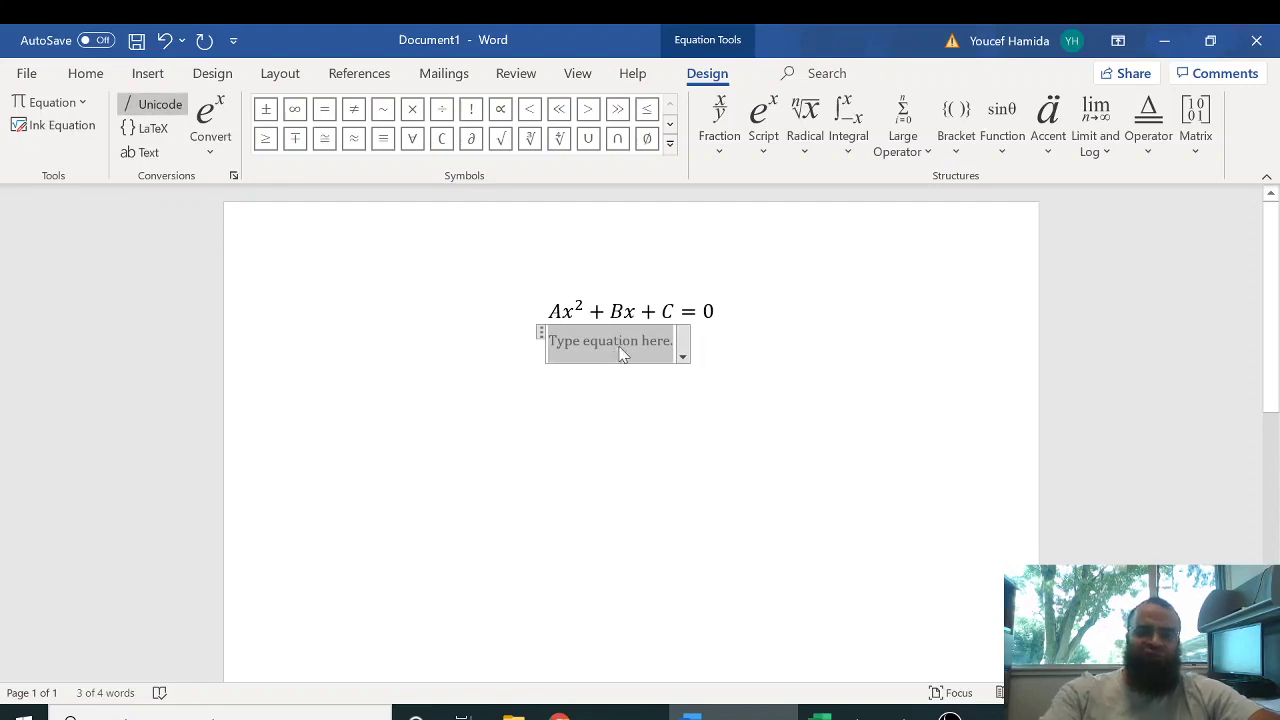
{"action": "type", "text": "x ="}
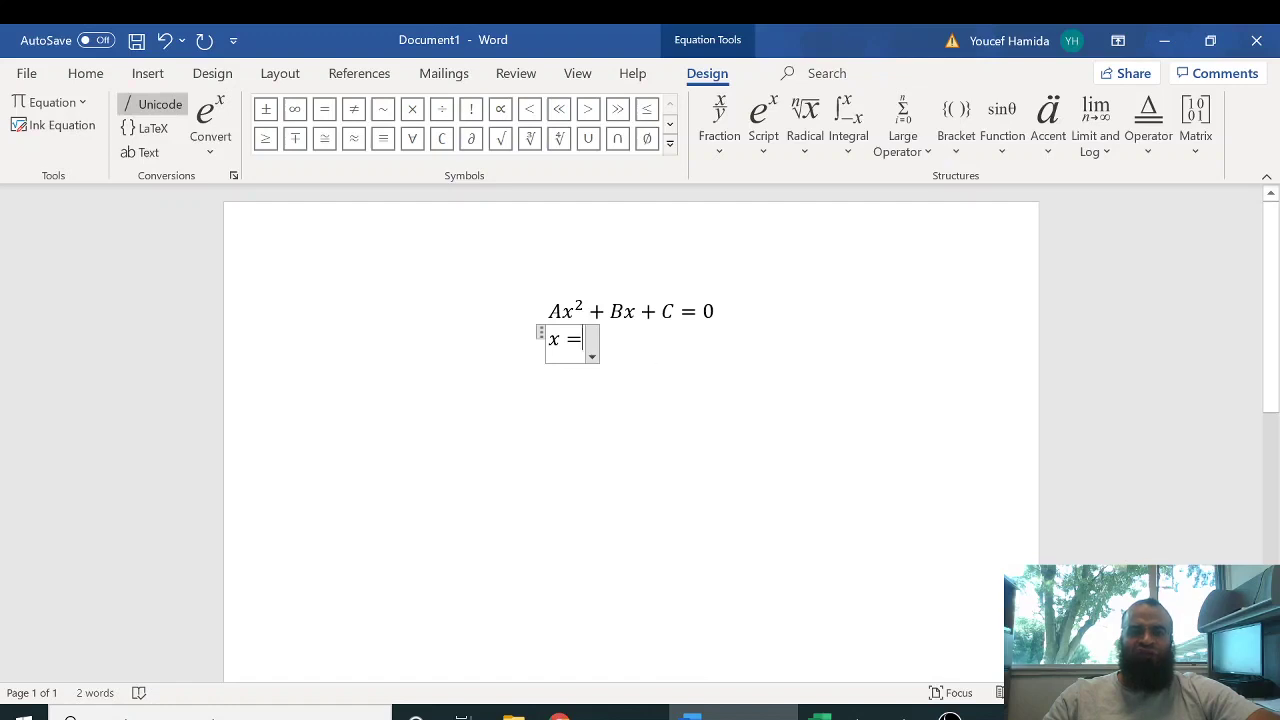
{"action": "left_click", "coordinate": [716, 152]}
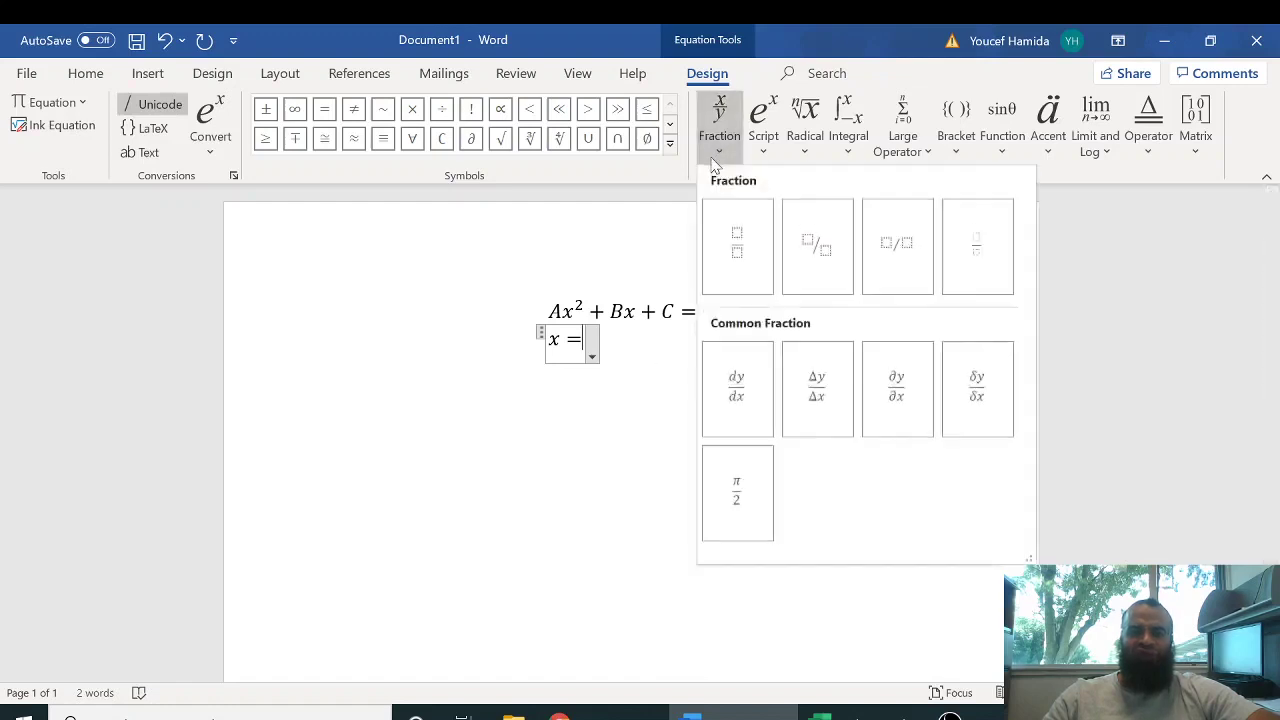
{"action": "left_click", "coordinate": [739, 248]}
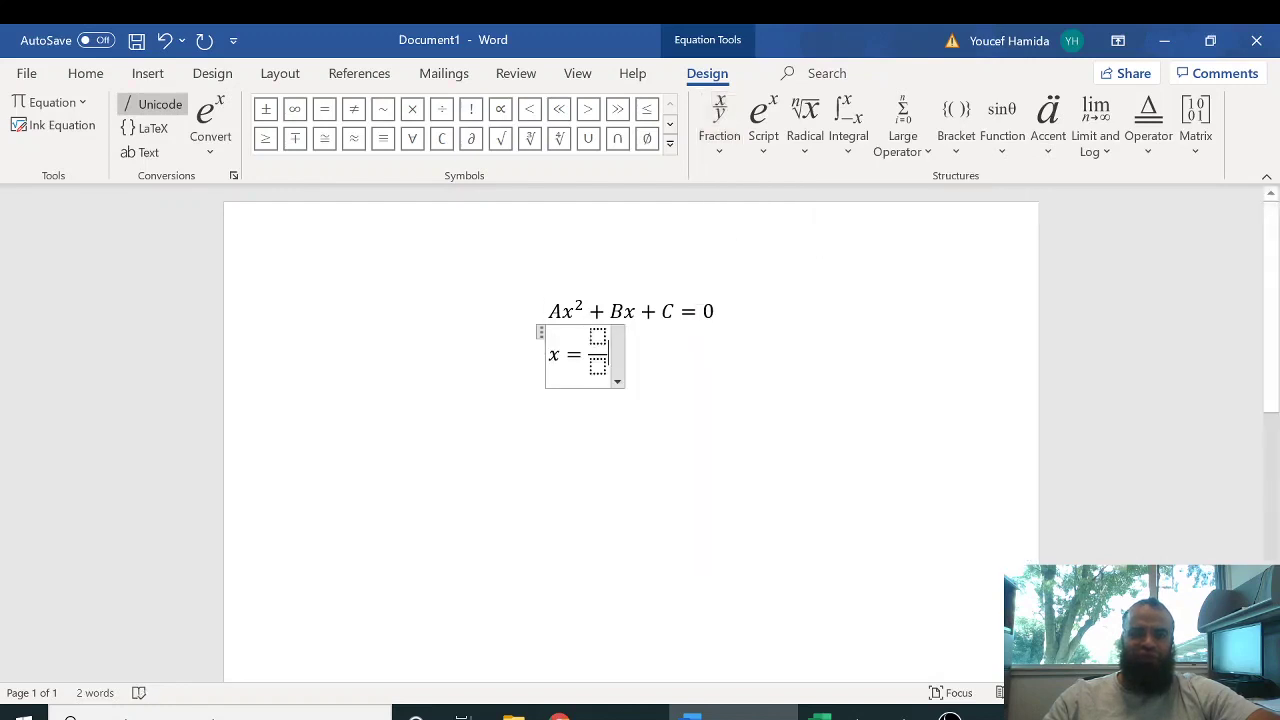
{"action": "type", "text": "-"}
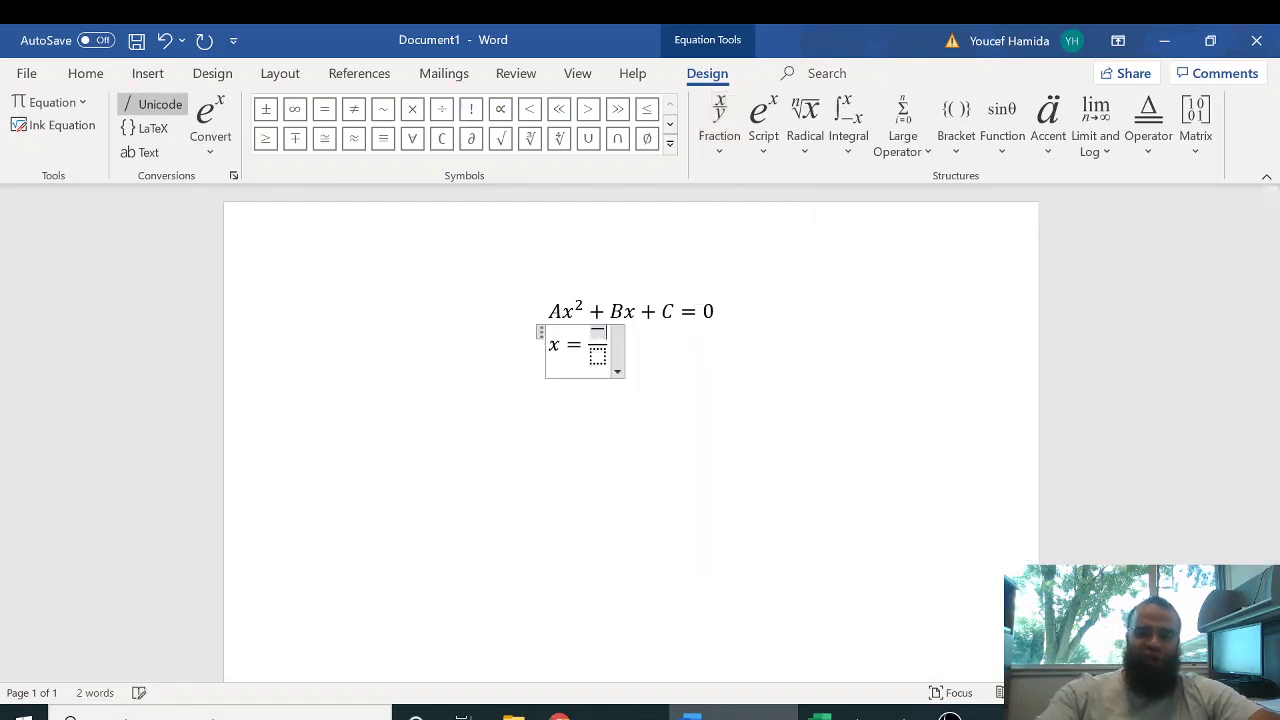
{"action": "type", "text": "B"}
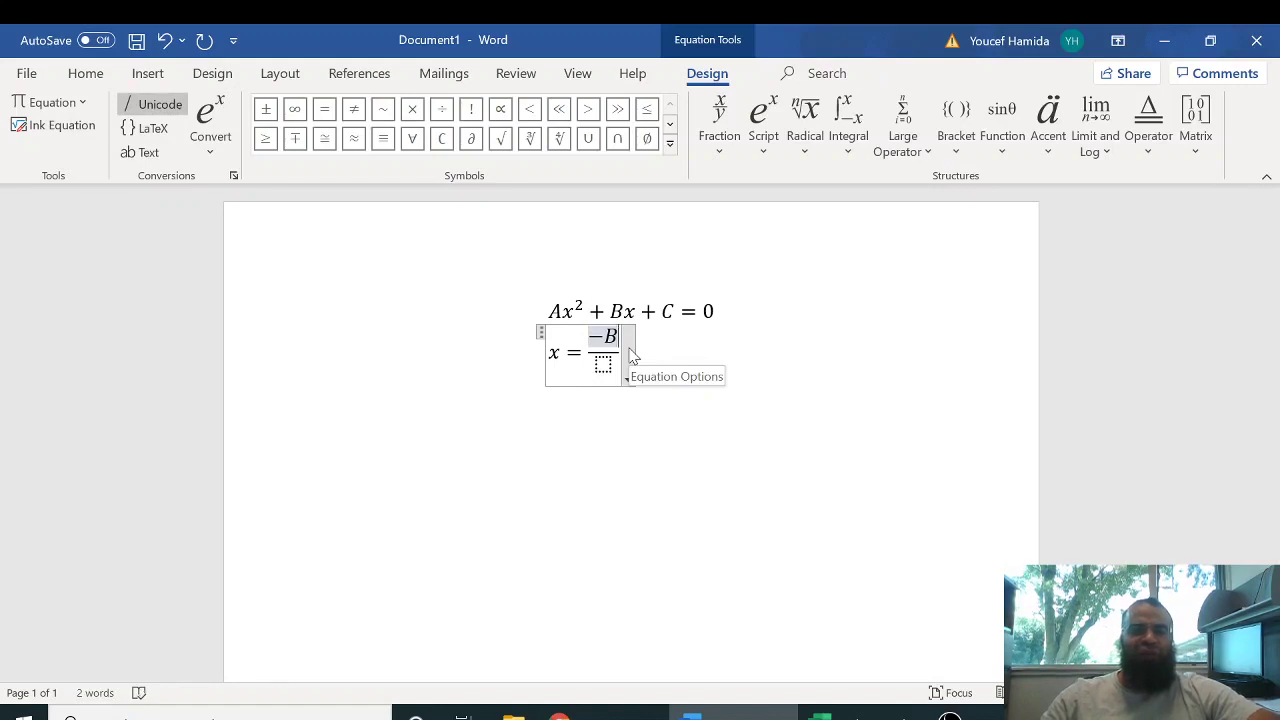
{"action": "left_click", "coordinate": [272, 116]}
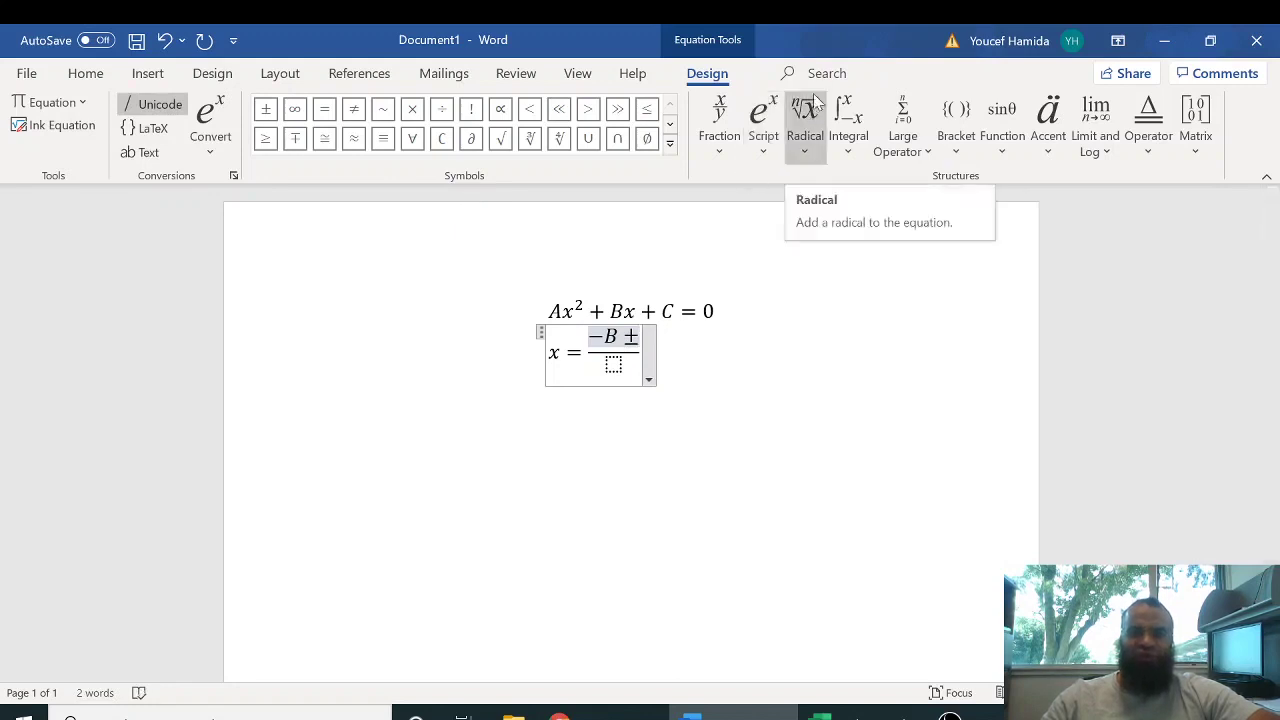
Add a square root after the ± sign in the numerator and fill it with B² − 4AC.
{"action": "left_click", "coordinate": [805, 155]}
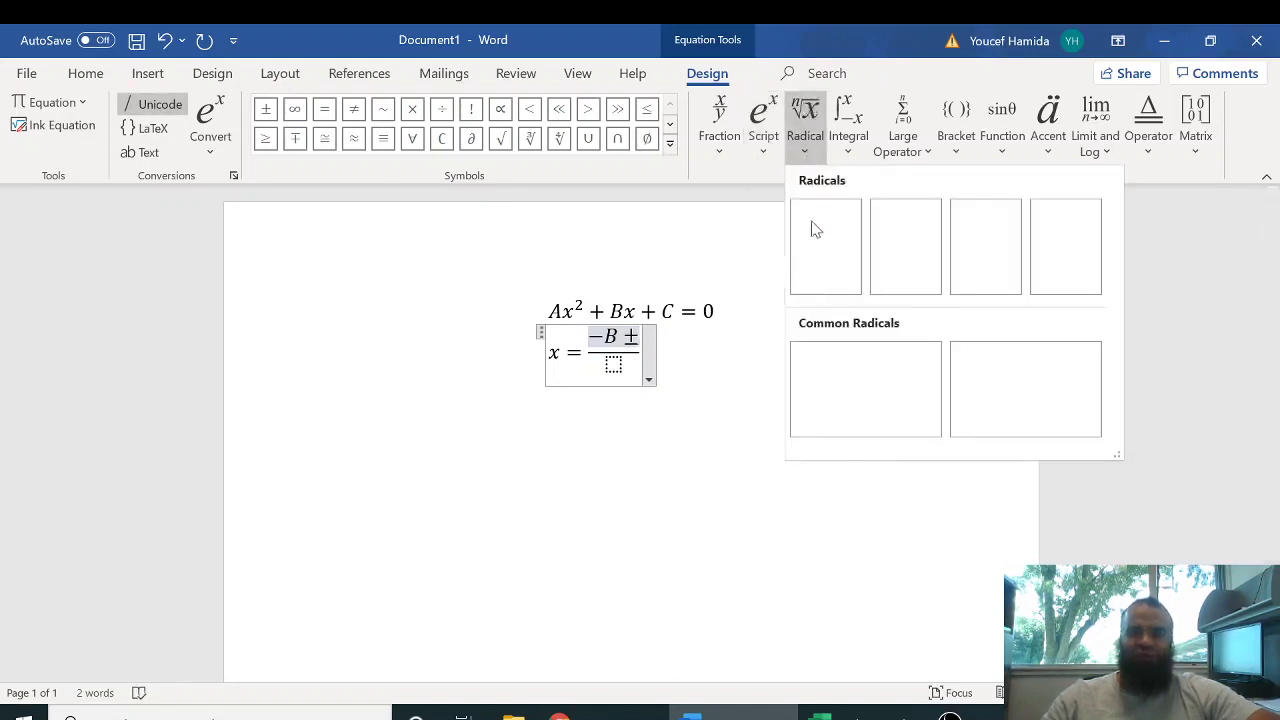
{"action": "left_click", "coordinate": [830, 248]}
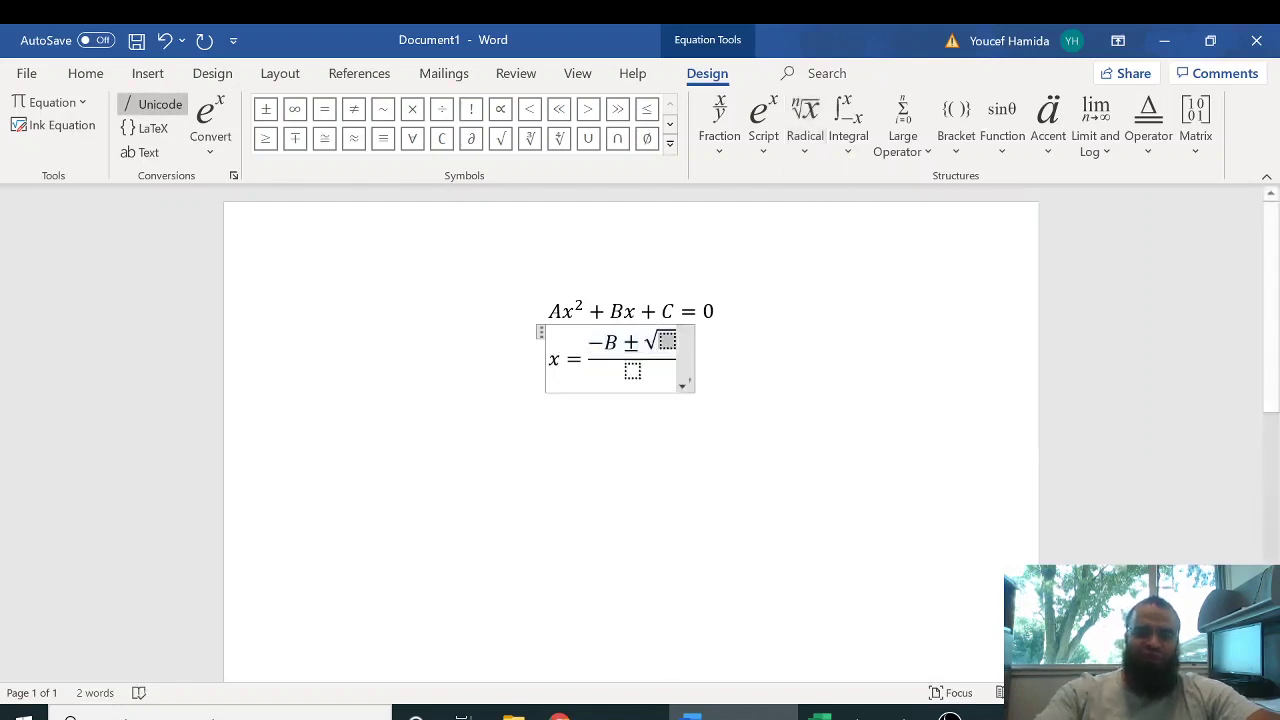
{"action": "type", "text": "B^2"}
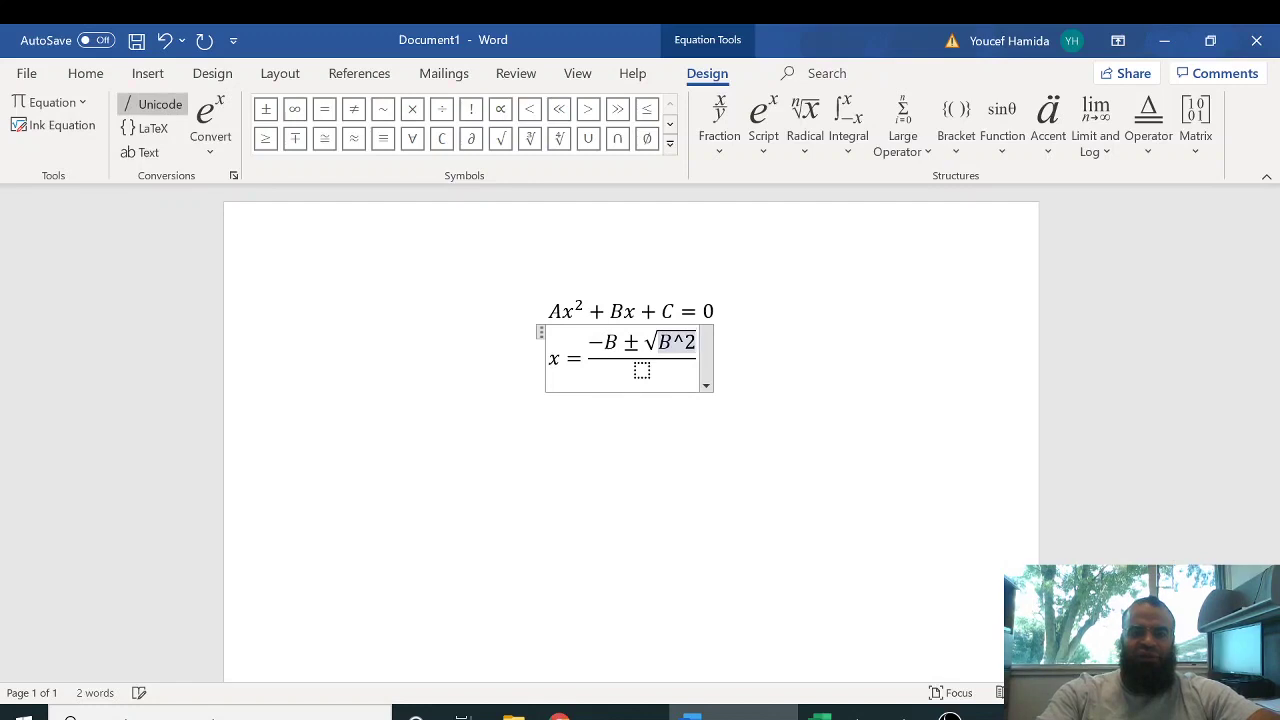
{"action": "type", "text": " -"}
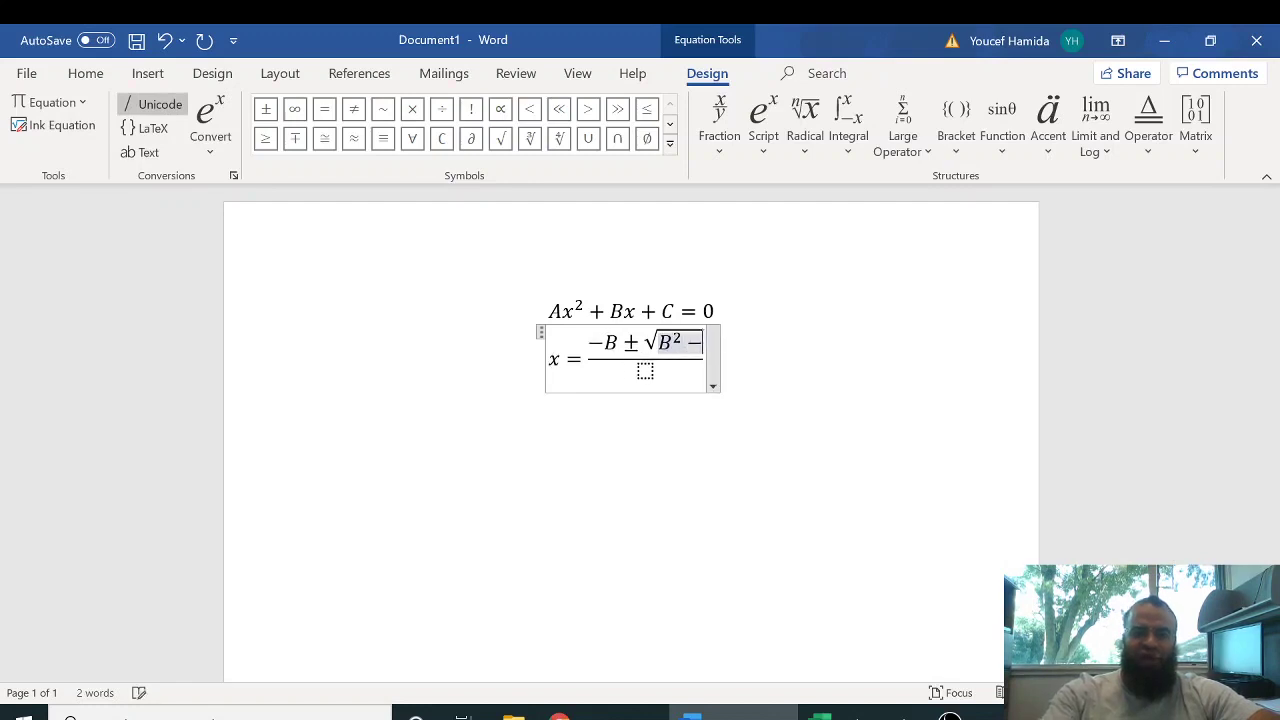
{"action": "type", "text": "4A"}
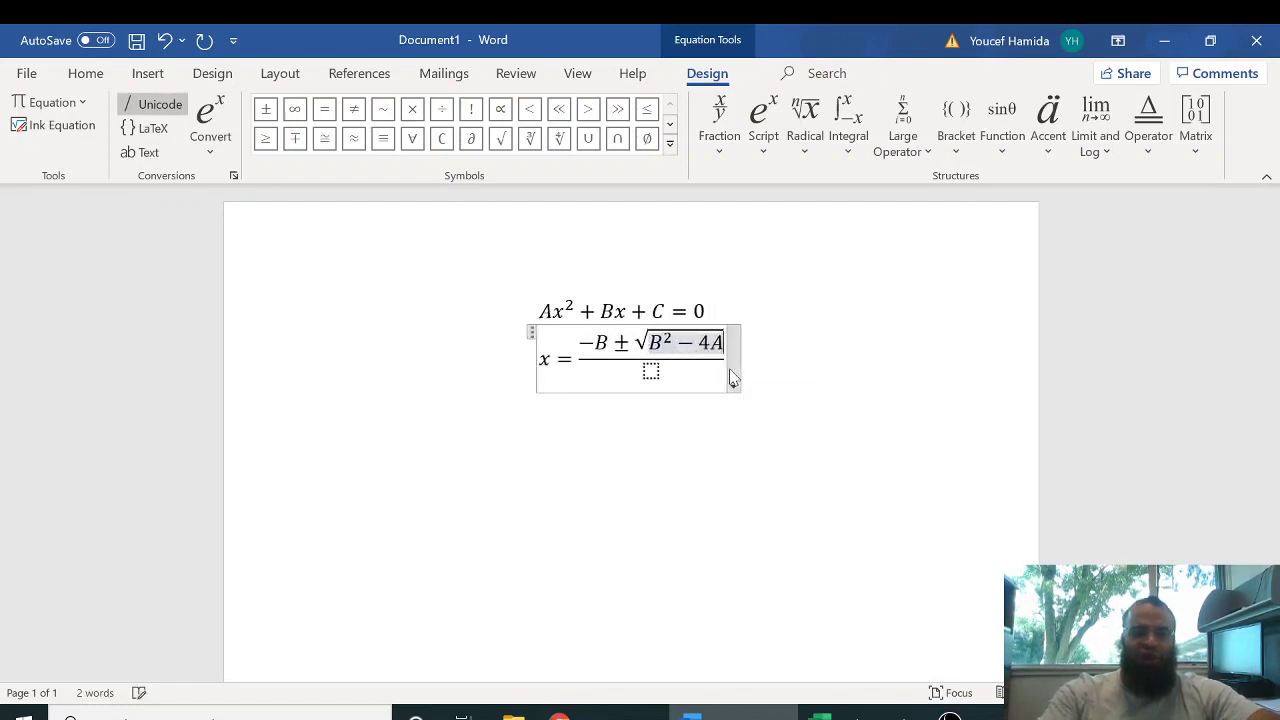
{"action": "type", "text": "C"}
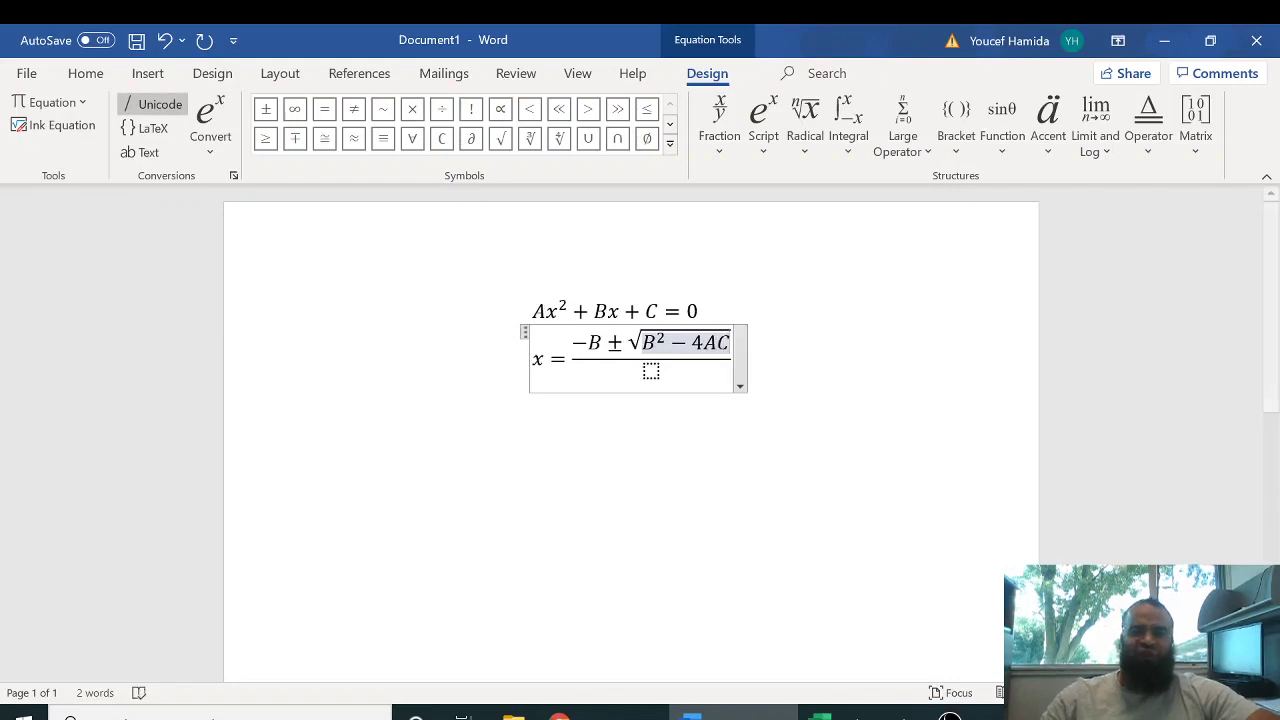
Fill the fraction's denominator with 2A and leave the equation.
{"action": "left_click", "coordinate": [651, 371]}
{"action": "type", "text": "2A"}
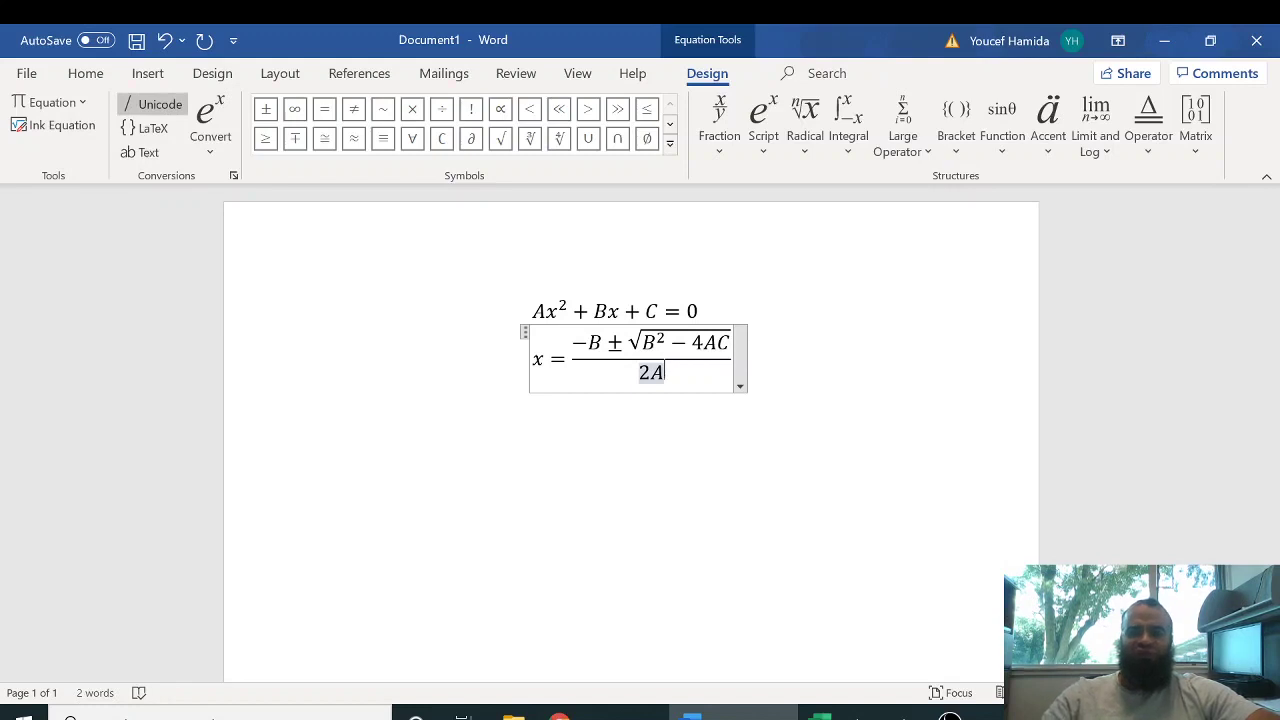
{"action": "left_click", "coordinate": [731, 359]}
{"action": "key", "text": "Right"}
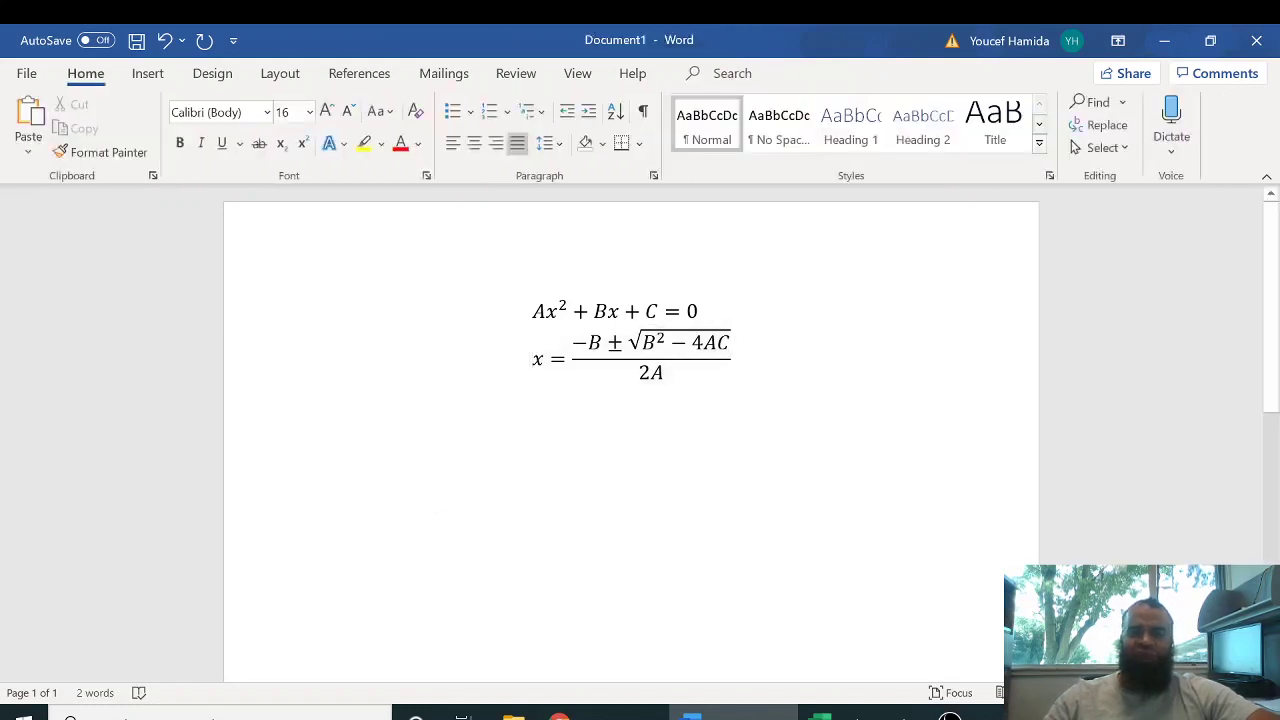
Insert a new empty equation on a new line below the quadratic formula.
{"action": "key", "text": "Return"}
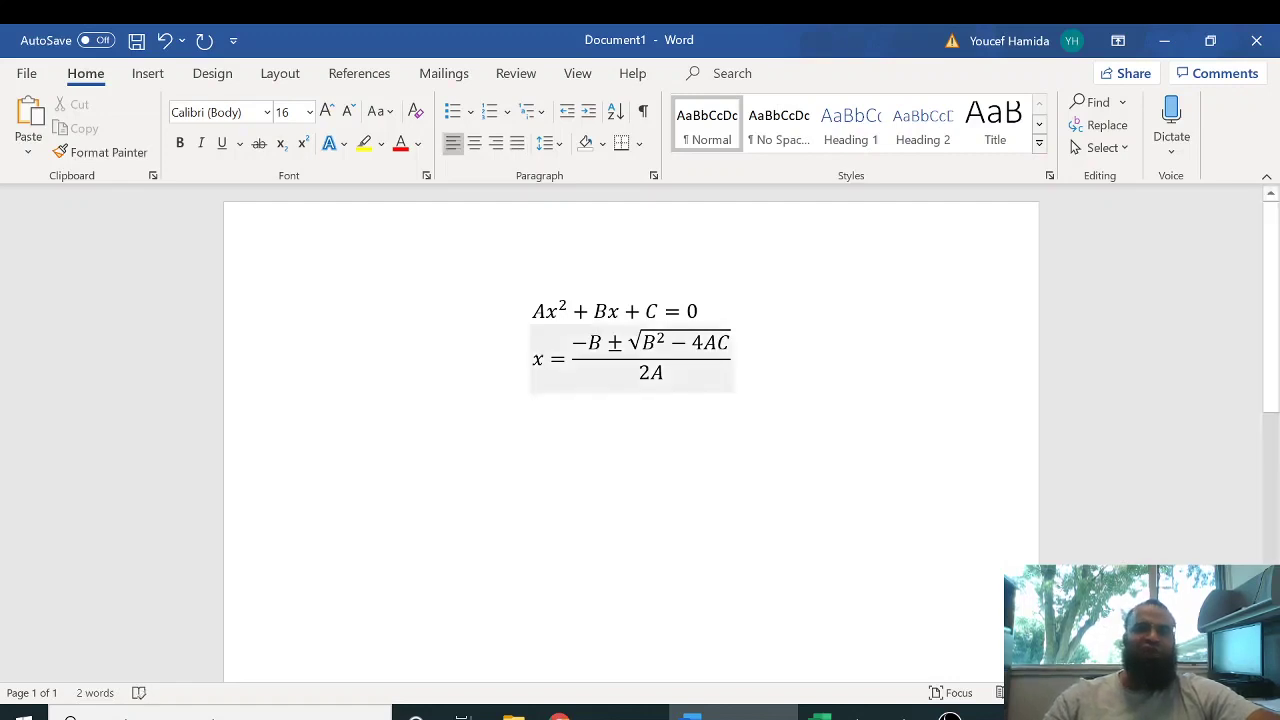
{"action": "left_click", "coordinate": [150, 76]}
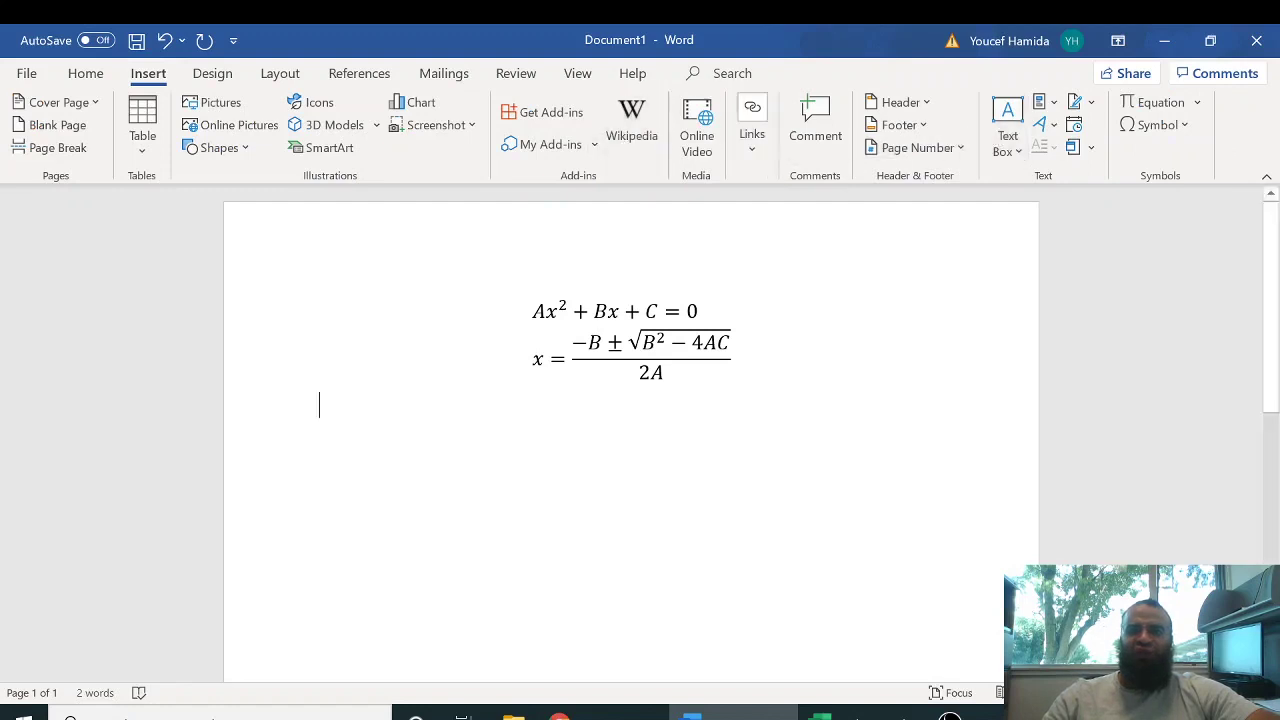
{"action": "left_click", "coordinate": [1152, 102]}
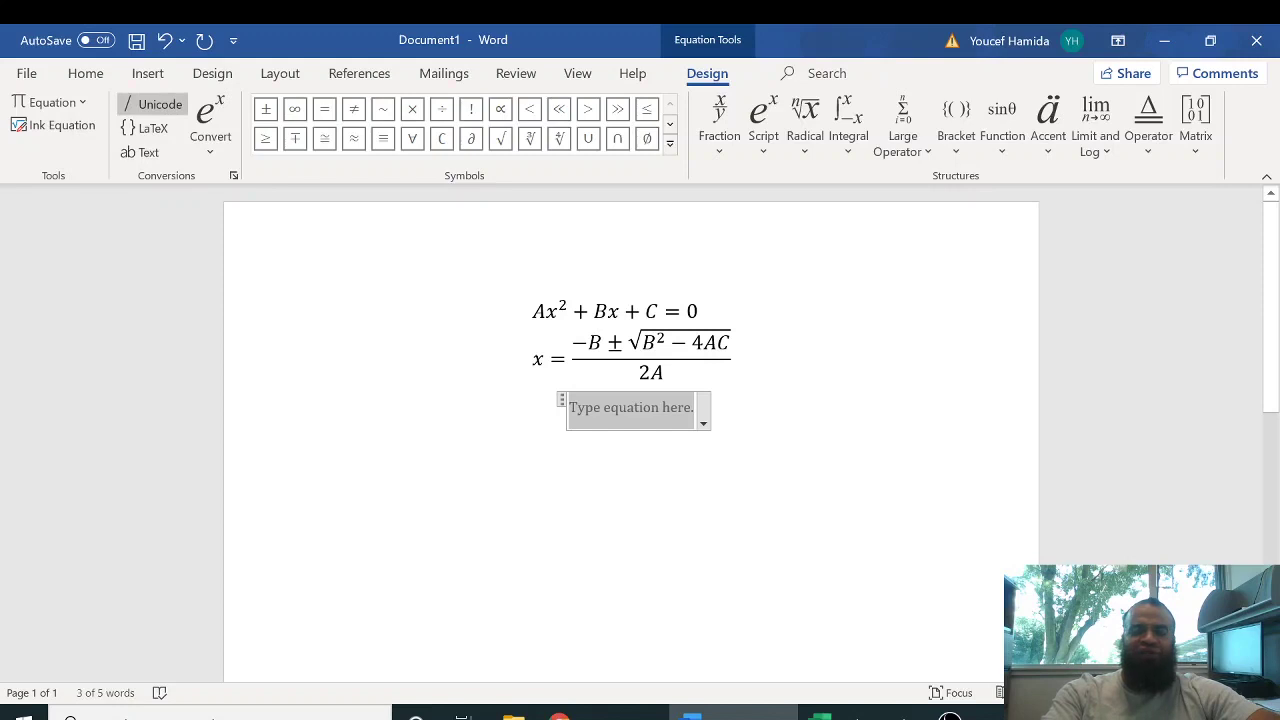
{"action": "type", "text": "sinx"}
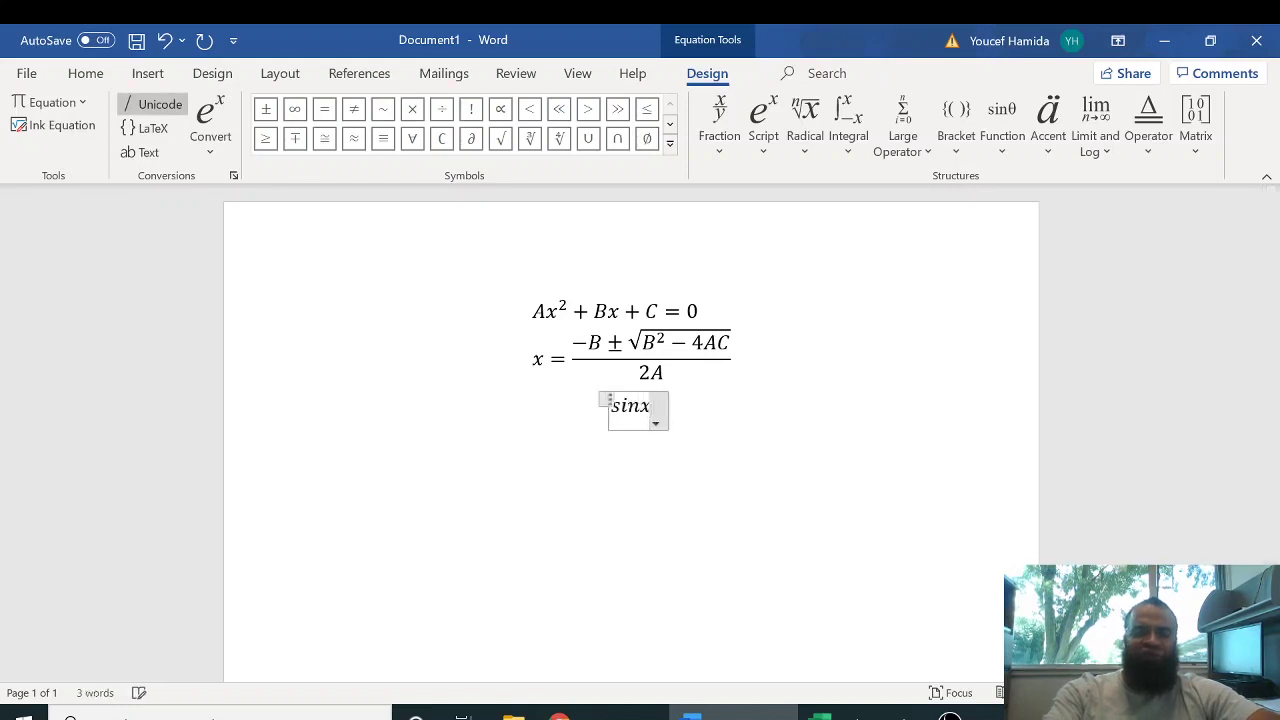
{"action": "key", "text": "BackSpace"}
{"action": "type", "text": "(x)"}
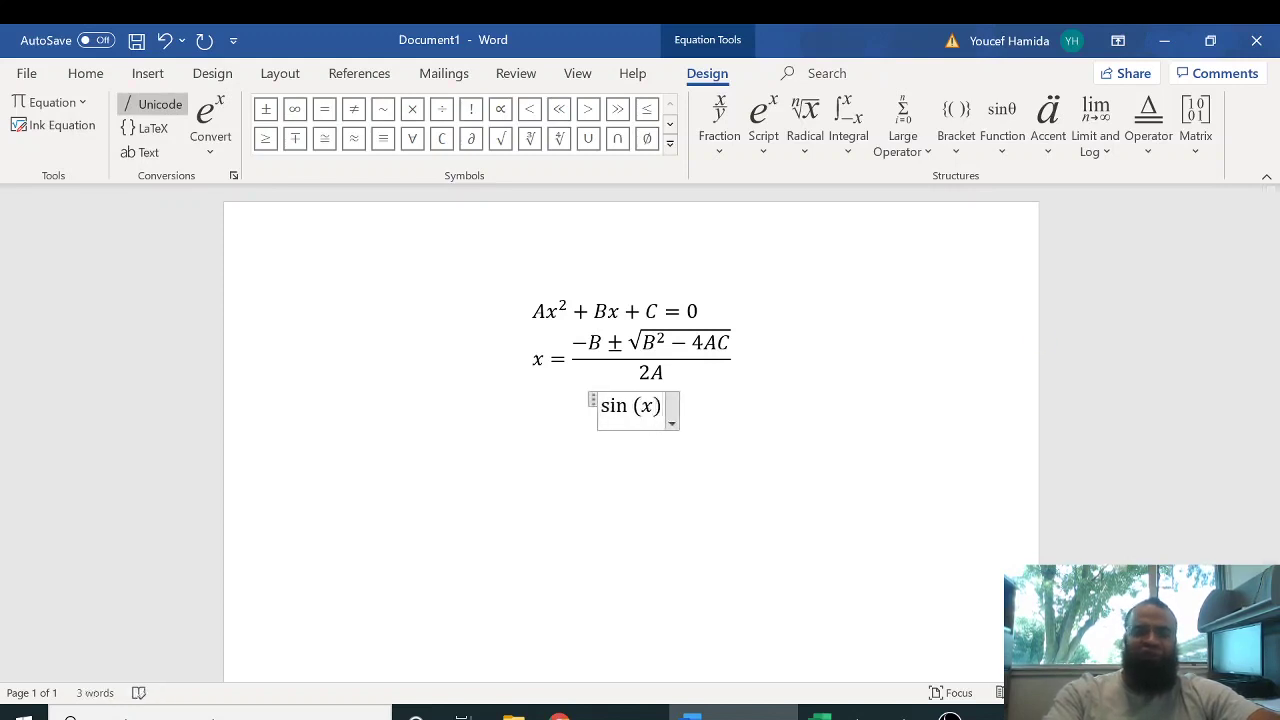
{"action": "key", "text": "BackSpace"}
{"action": "key", "text": "BackSpace"}
{"action": "key", "text": "BackSpace"}
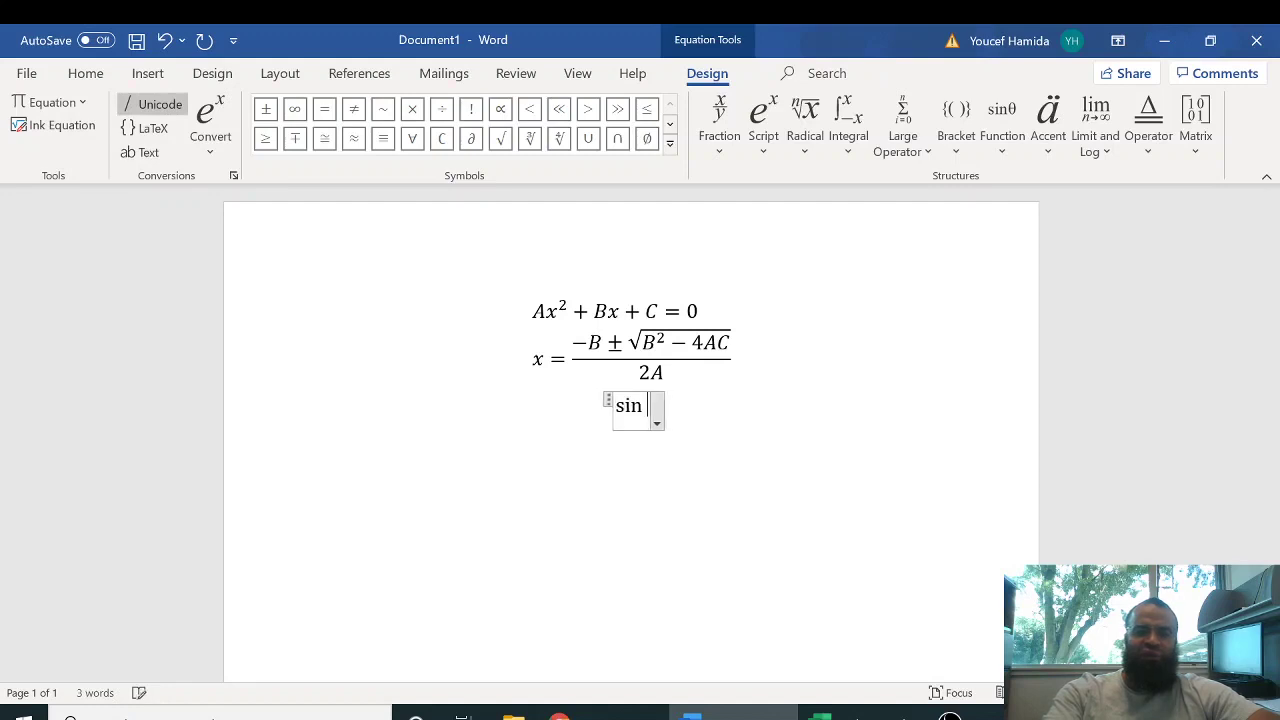
{"action": "key", "text": "BackSpace"}
{"action": "key", "text": "BackSpace"}
{"action": "key", "text": "BackSpace"}
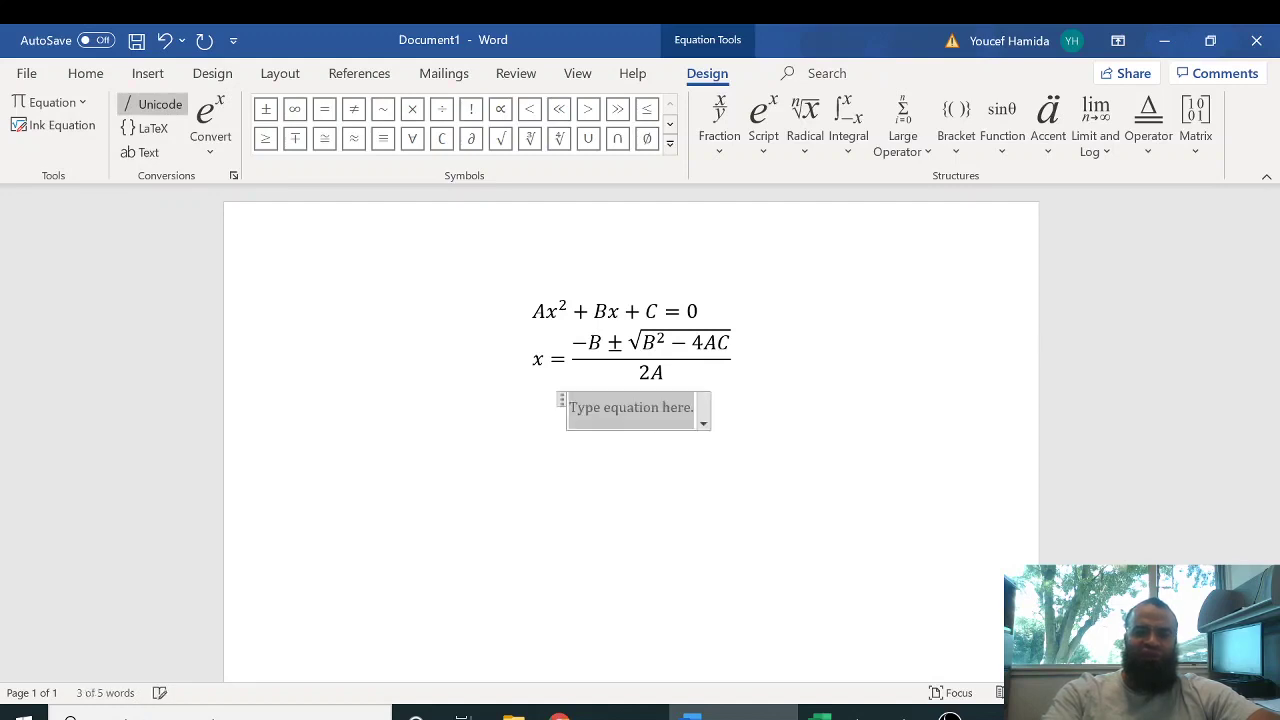
Enter sin x in the new equation as a proper sine function with x as its argument.
{"action": "type", "text": "sin "}
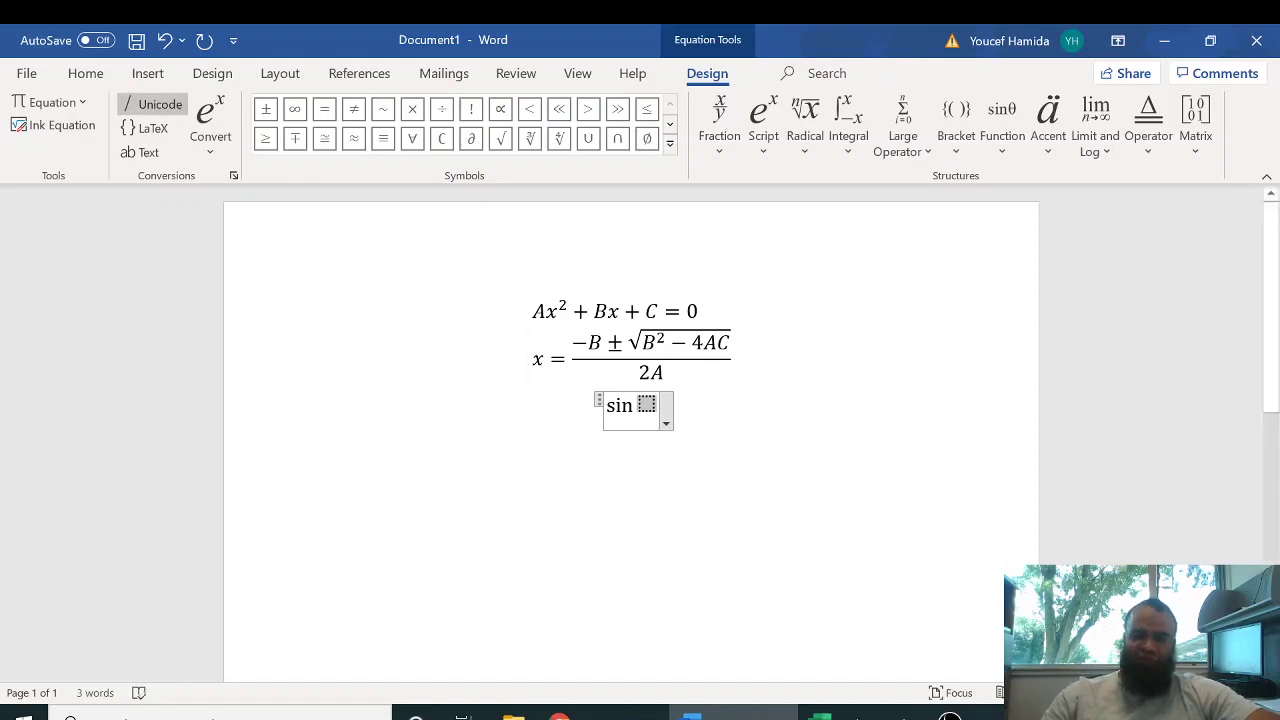
{"action": "type", "text": "x"}
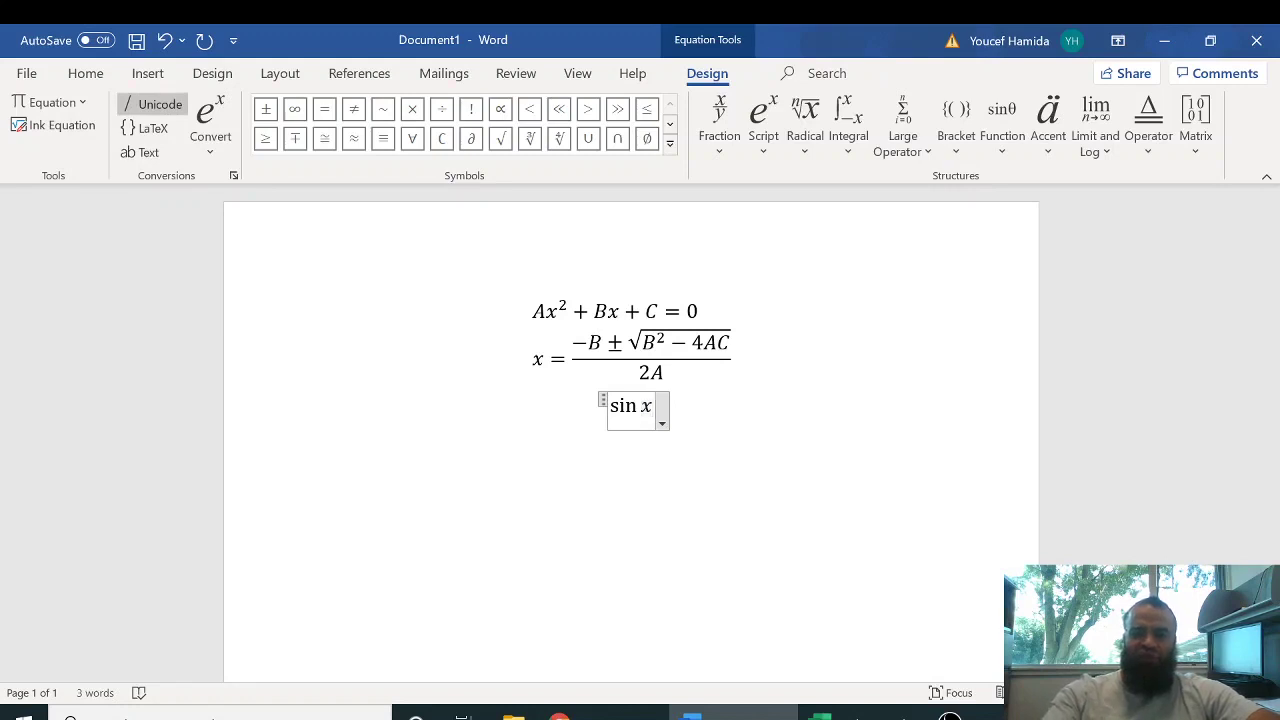
Continue the sin x equation with = x − x³/3!, writing the second term as a fraction.
{"action": "type", "text": " ="}
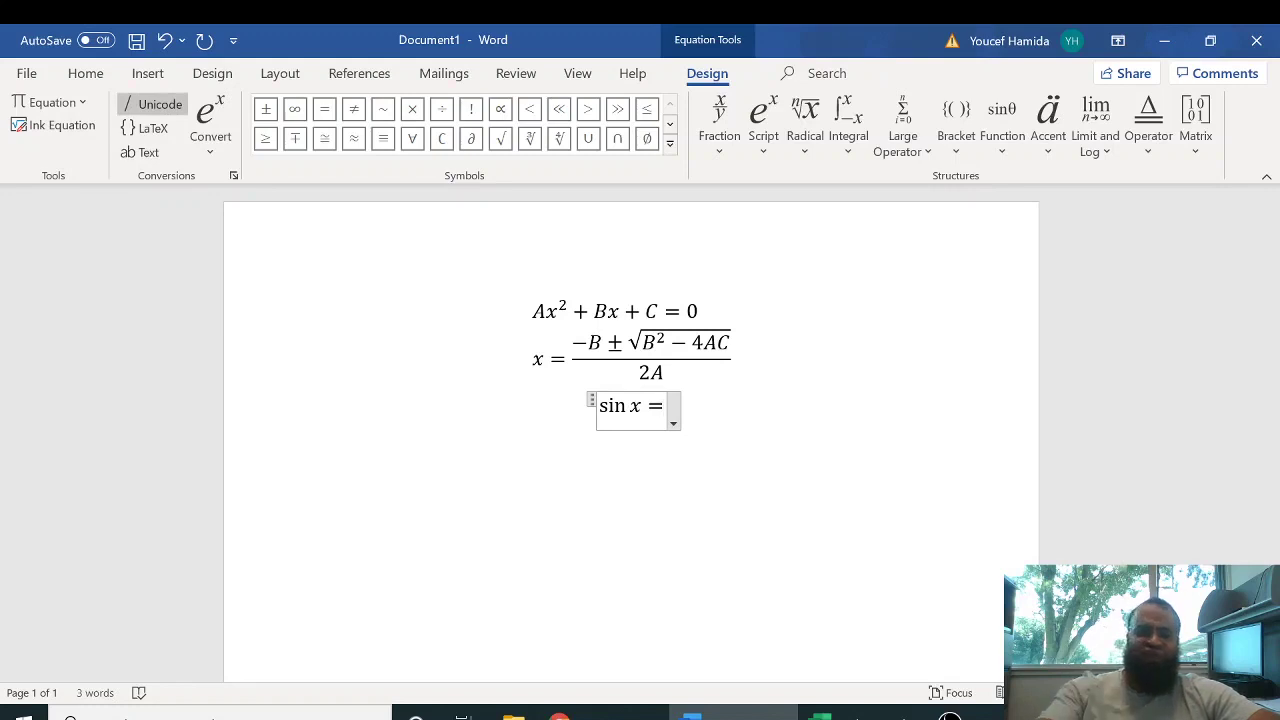
{"action": "type", "text": " x -"}
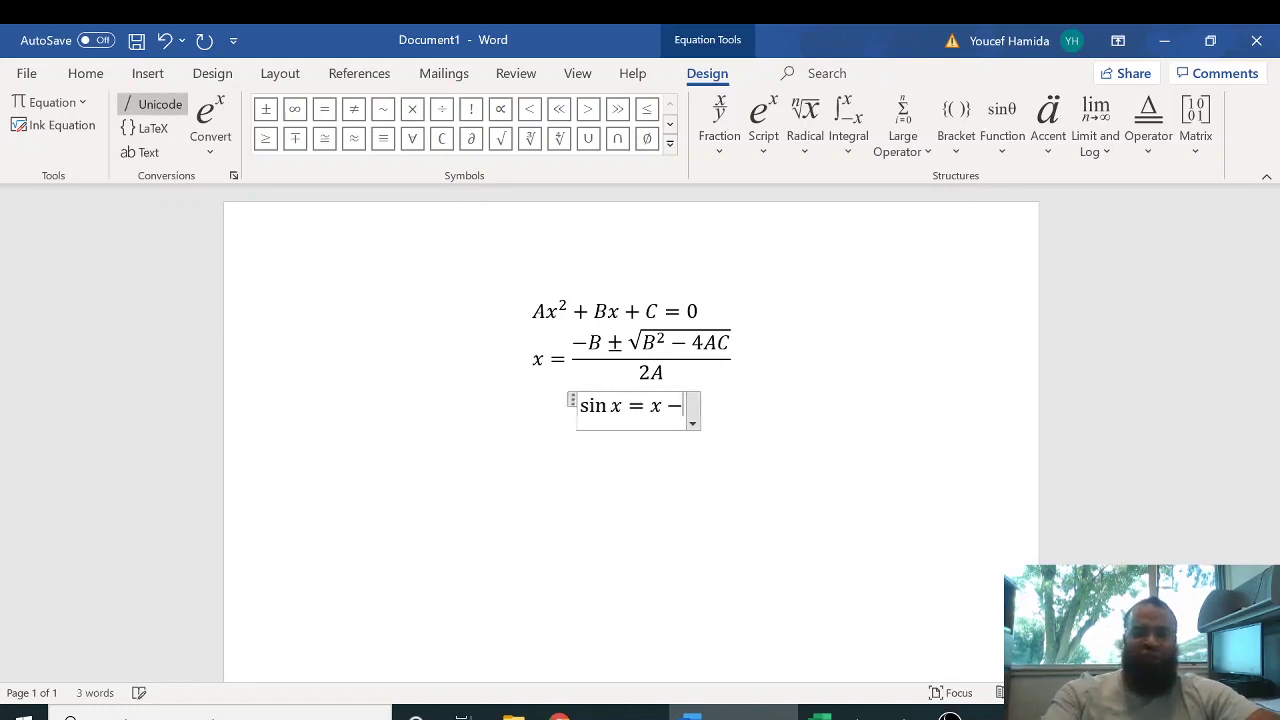
{"action": "type", "text": " x^"}
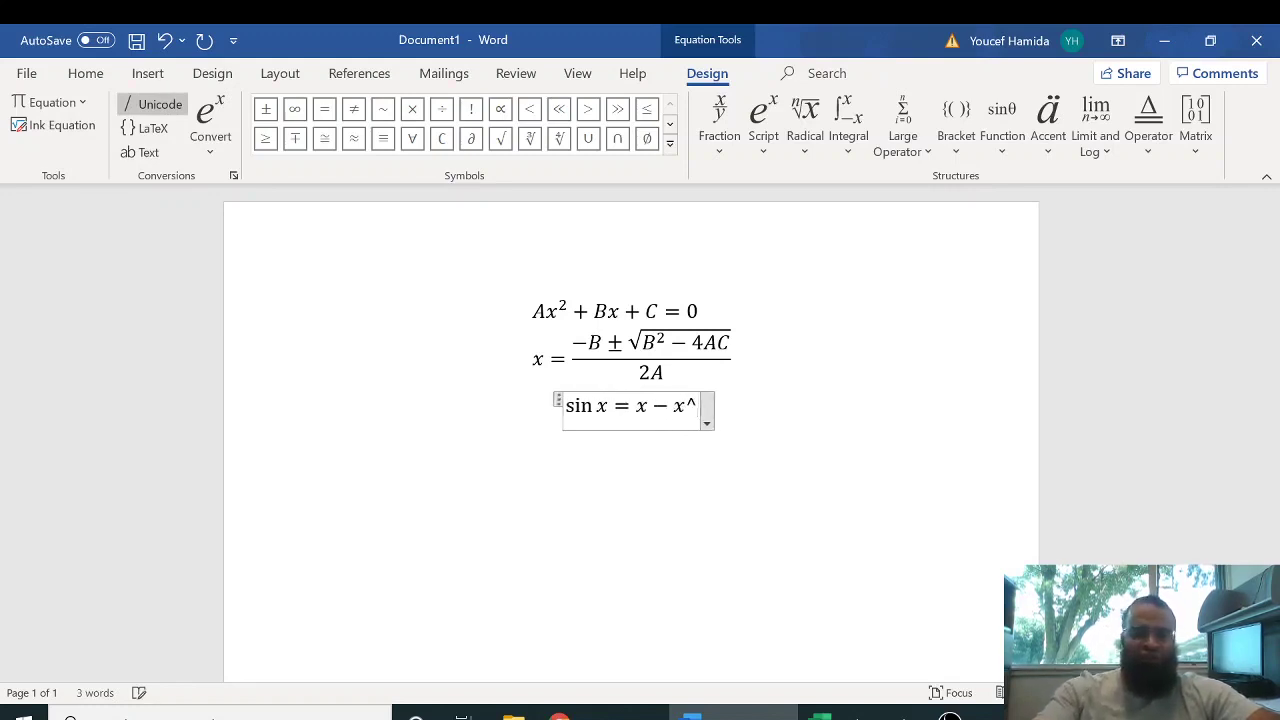
{"action": "type", "text": "3 /"}
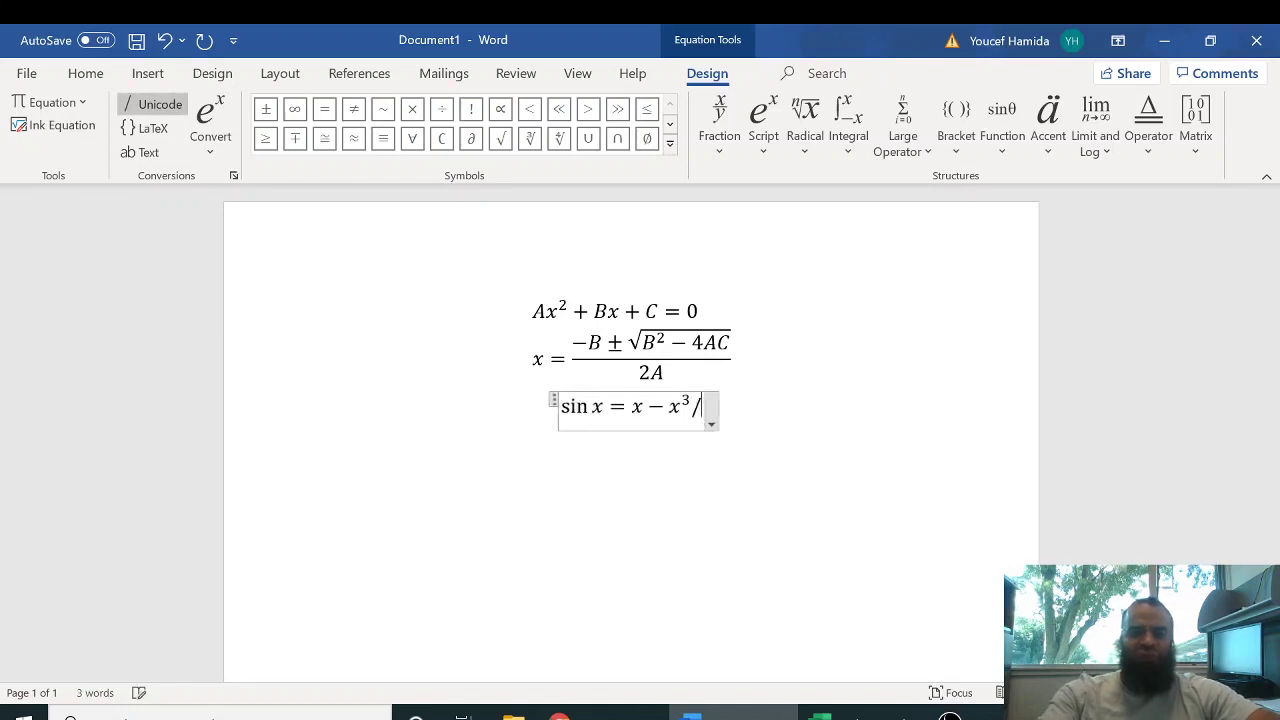
{"action": "type", "text": "3"}
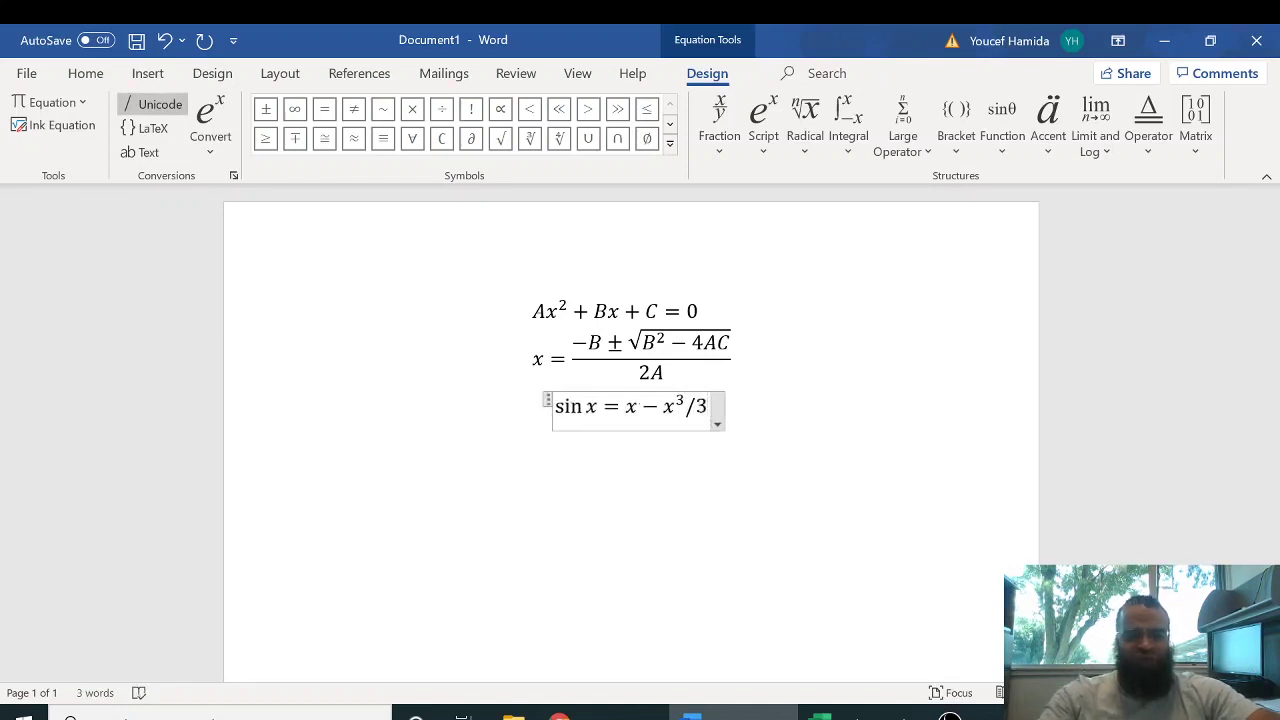
{"action": "type", "text": "!"}
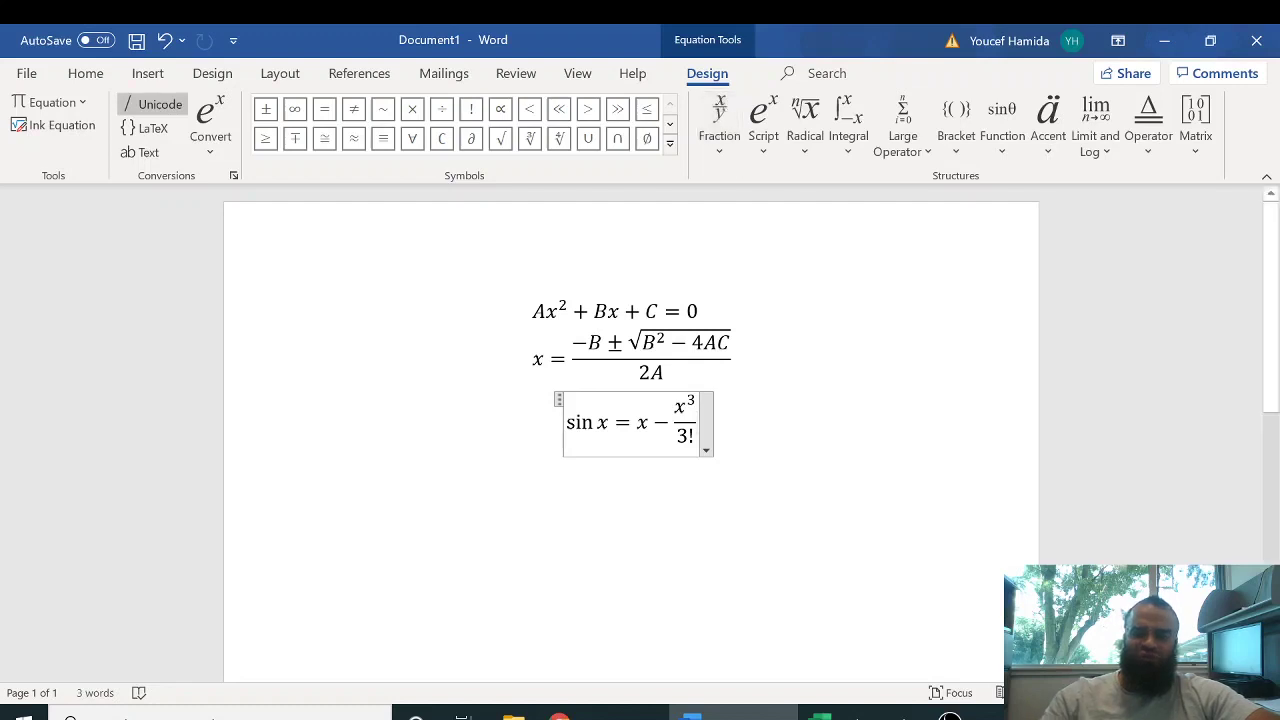
Add + x⁵/5! as a built-up fraction to the sine series, followed by a minus sign and an ellipsis.
{"action": "type", "text": "+"}
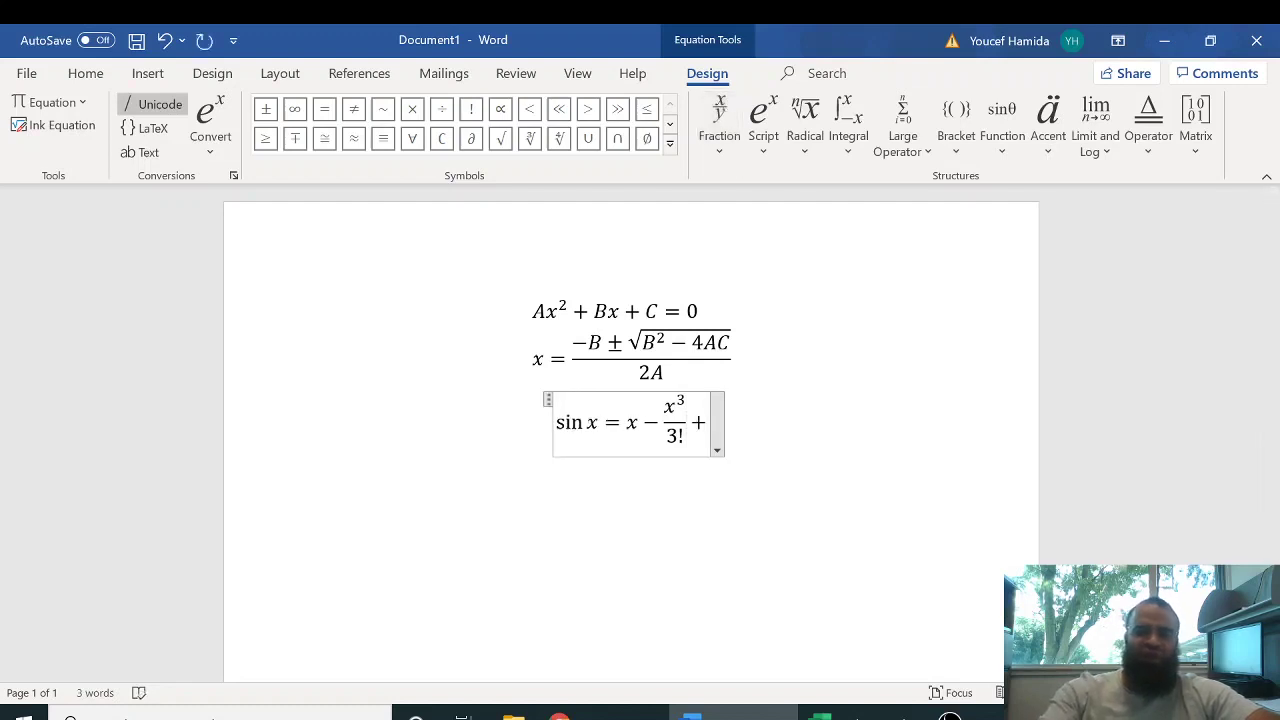
{"action": "type", "text": "x^5"}
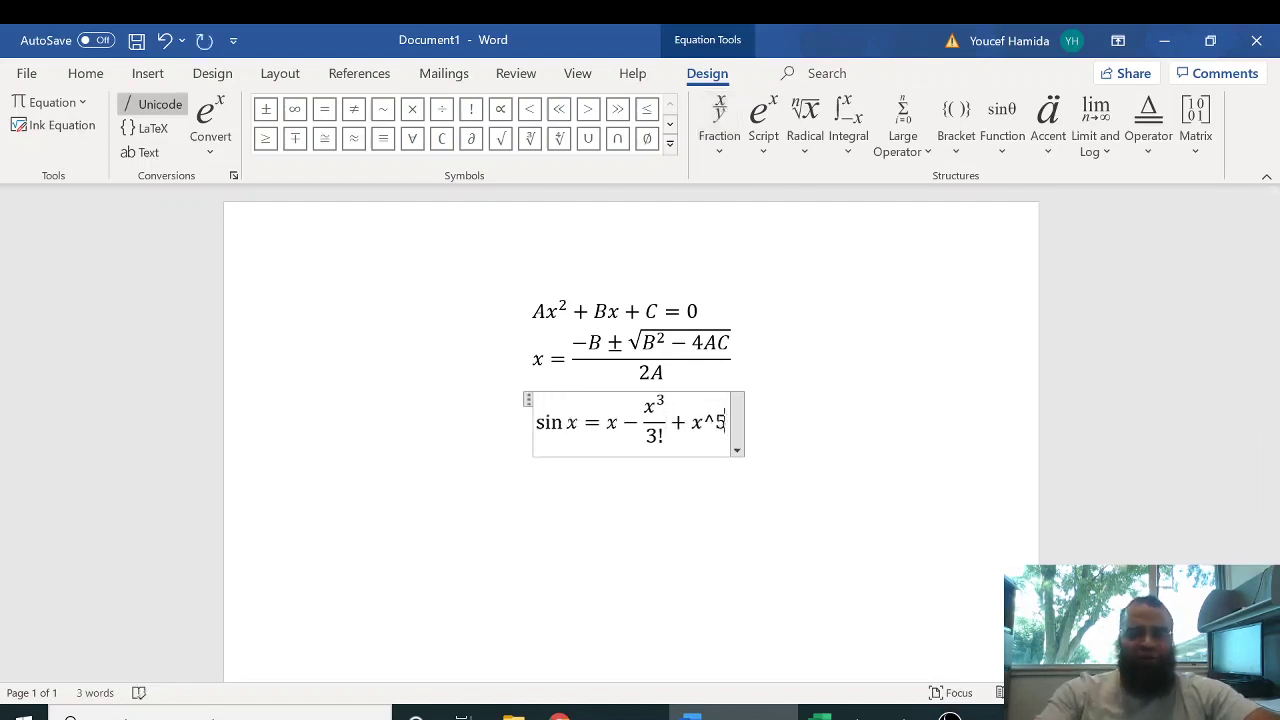
{"action": "type", "text": "/"}
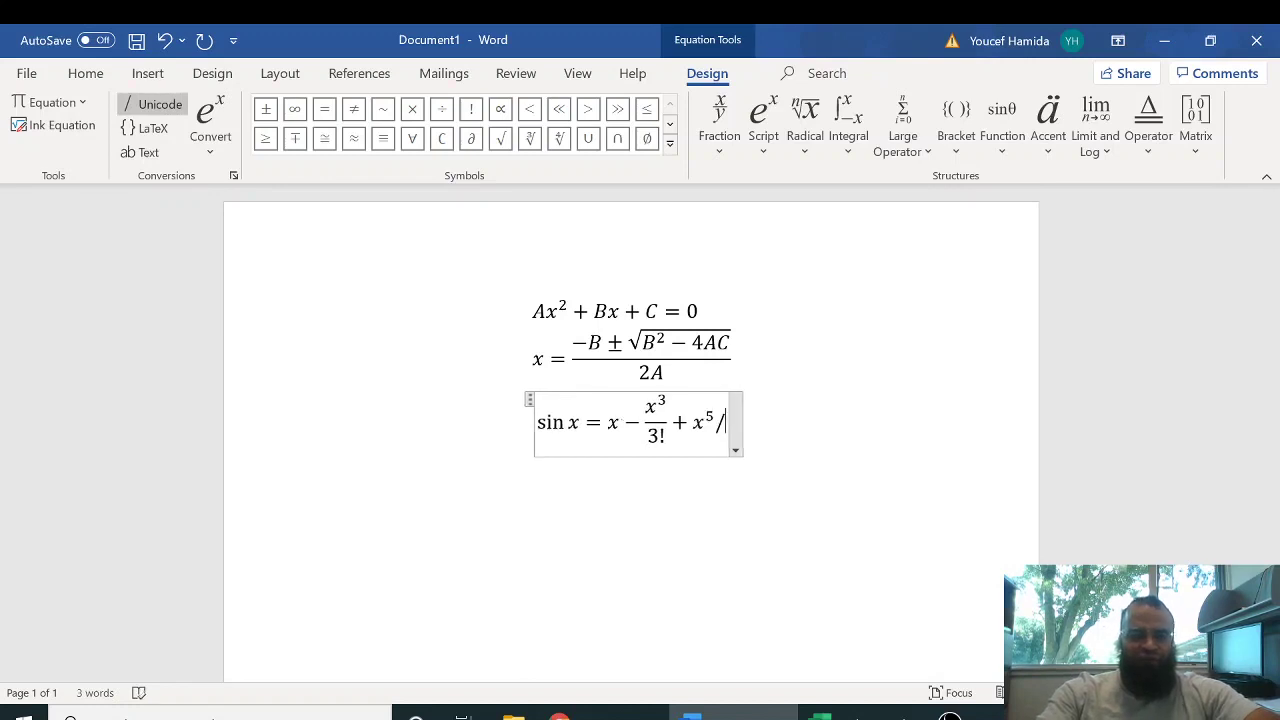
{"action": "type", "text": "5"}
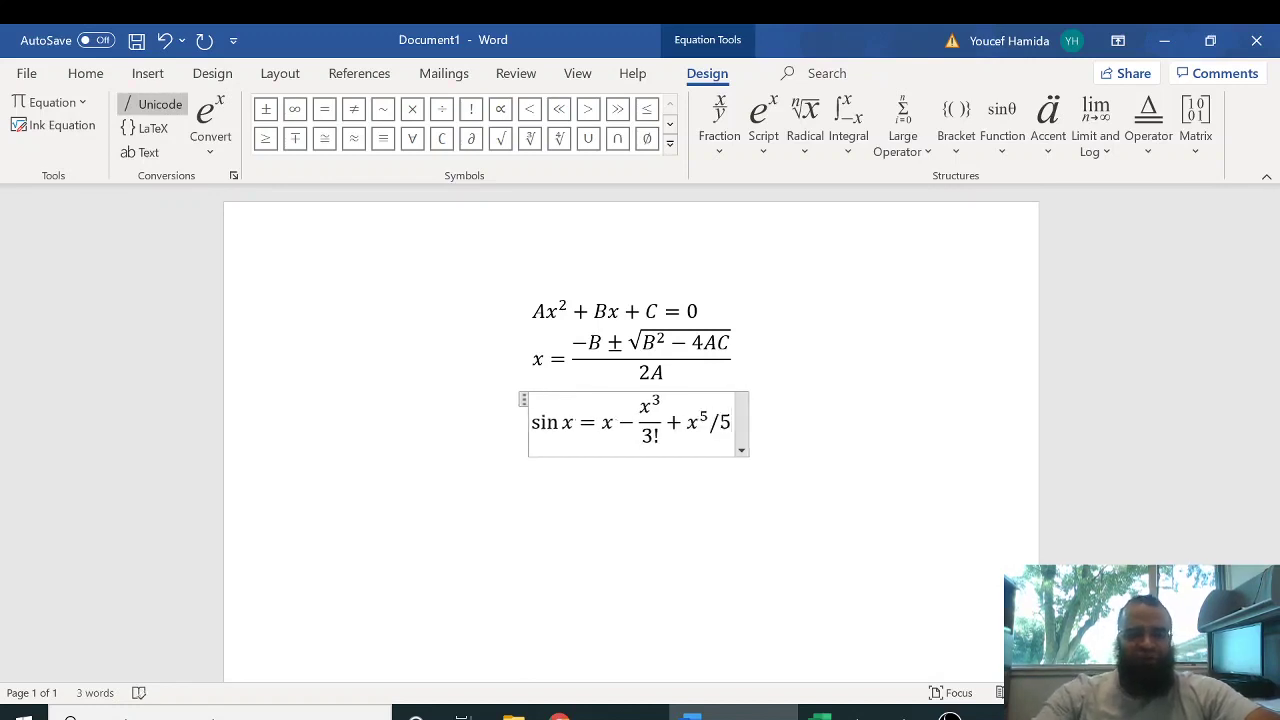
{"action": "type", "text": "!"}
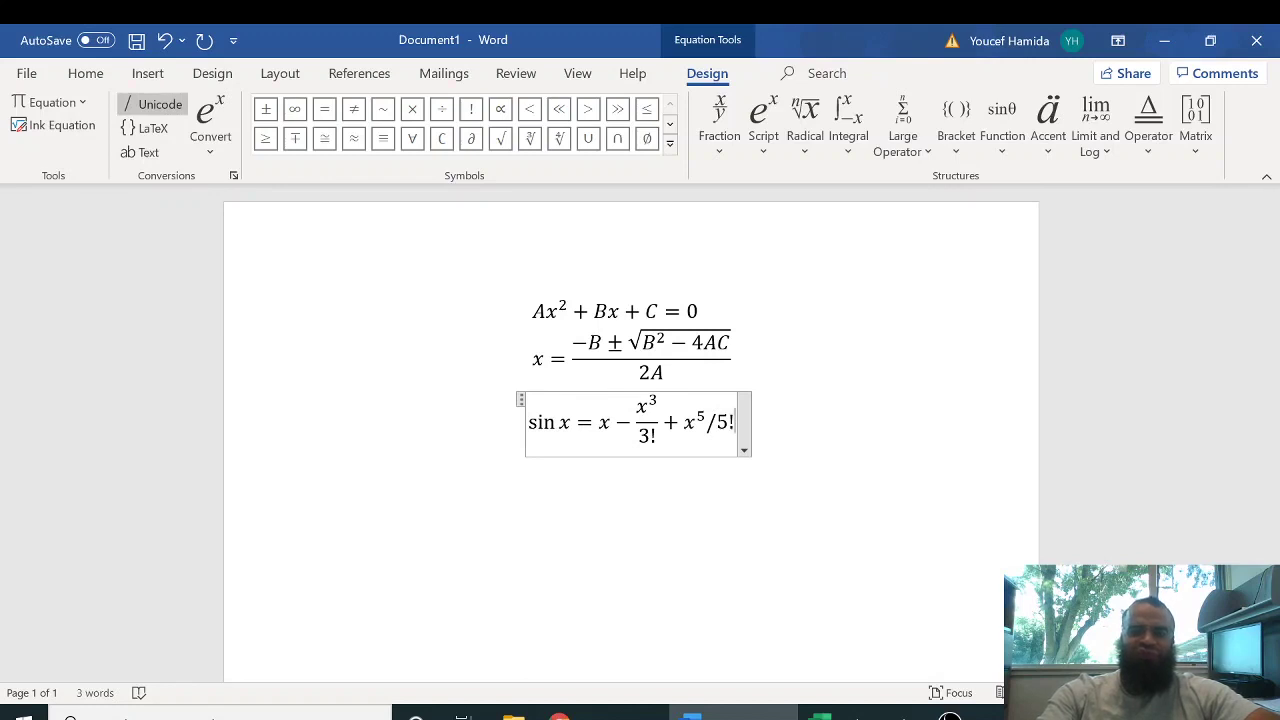
{"action": "type", "text": " -"}
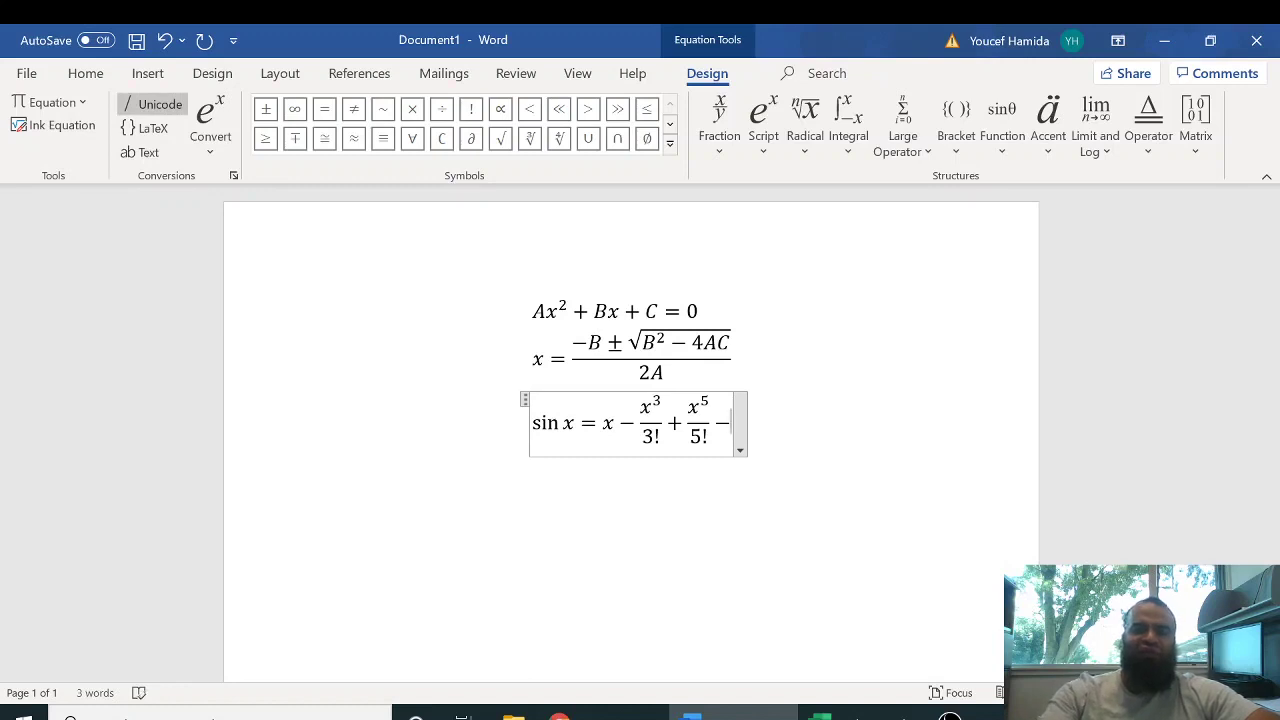
{"action": "type", "text": ".. "}
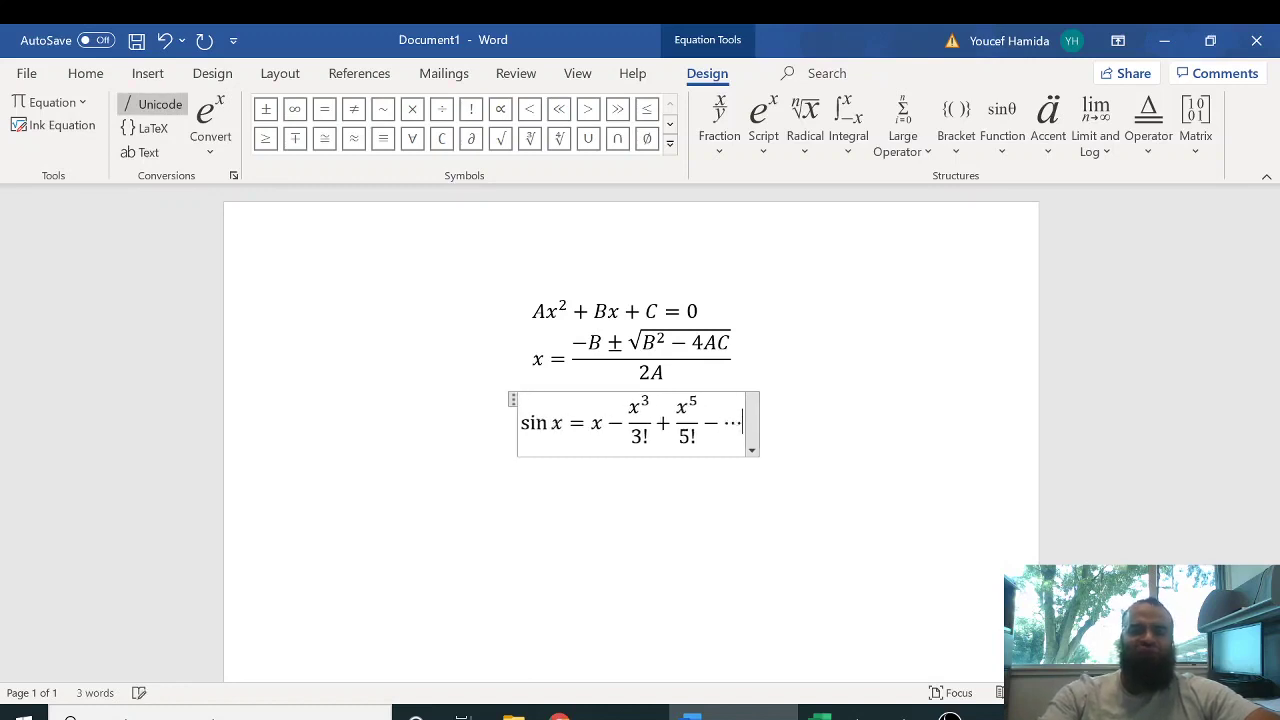
Add an equals sign and a summation with limits after the series, and set its lower limit to n=0.
{"action": "type", "text": "="}
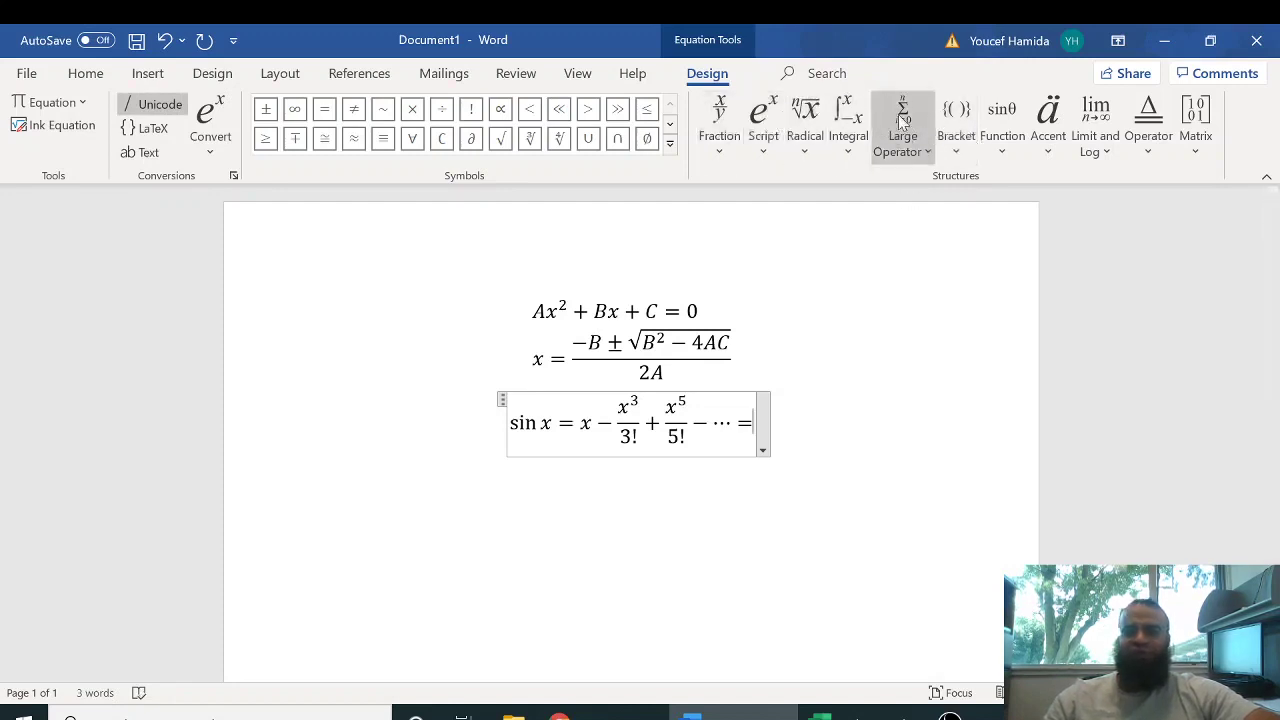
{"action": "left_click", "coordinate": [918, 152]}
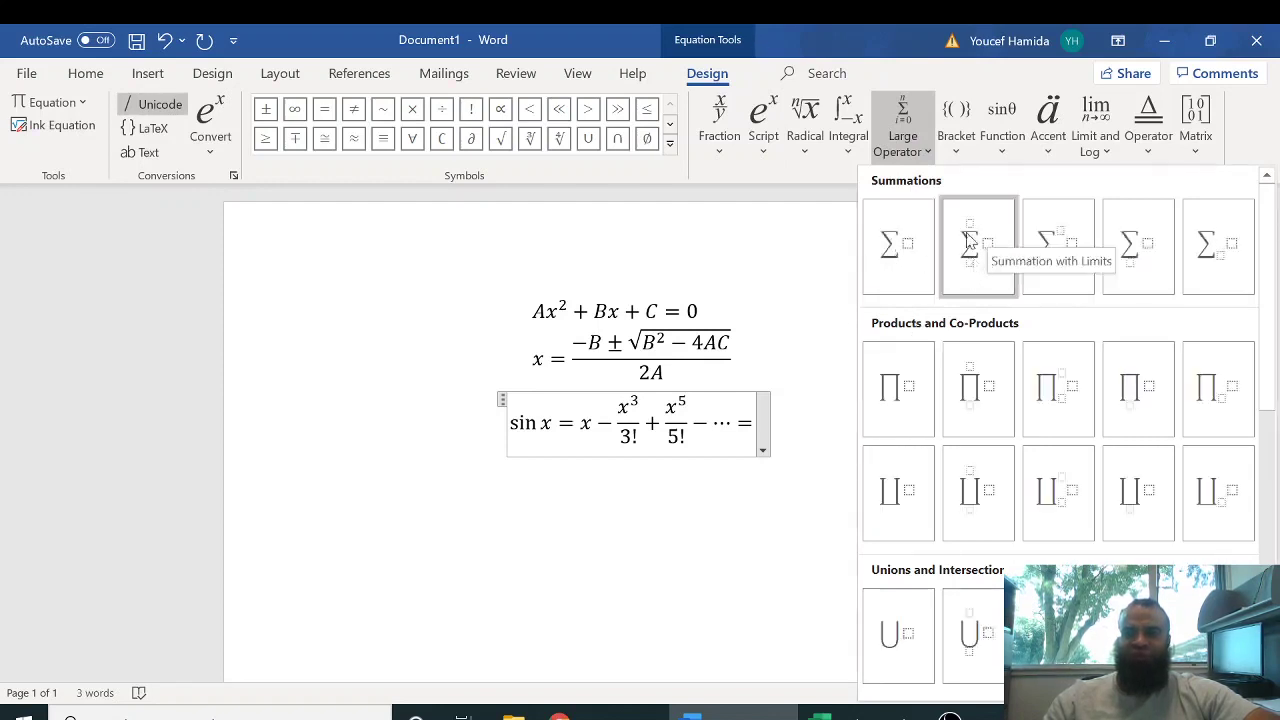
{"action": "left_click", "coordinate": [968, 240]}
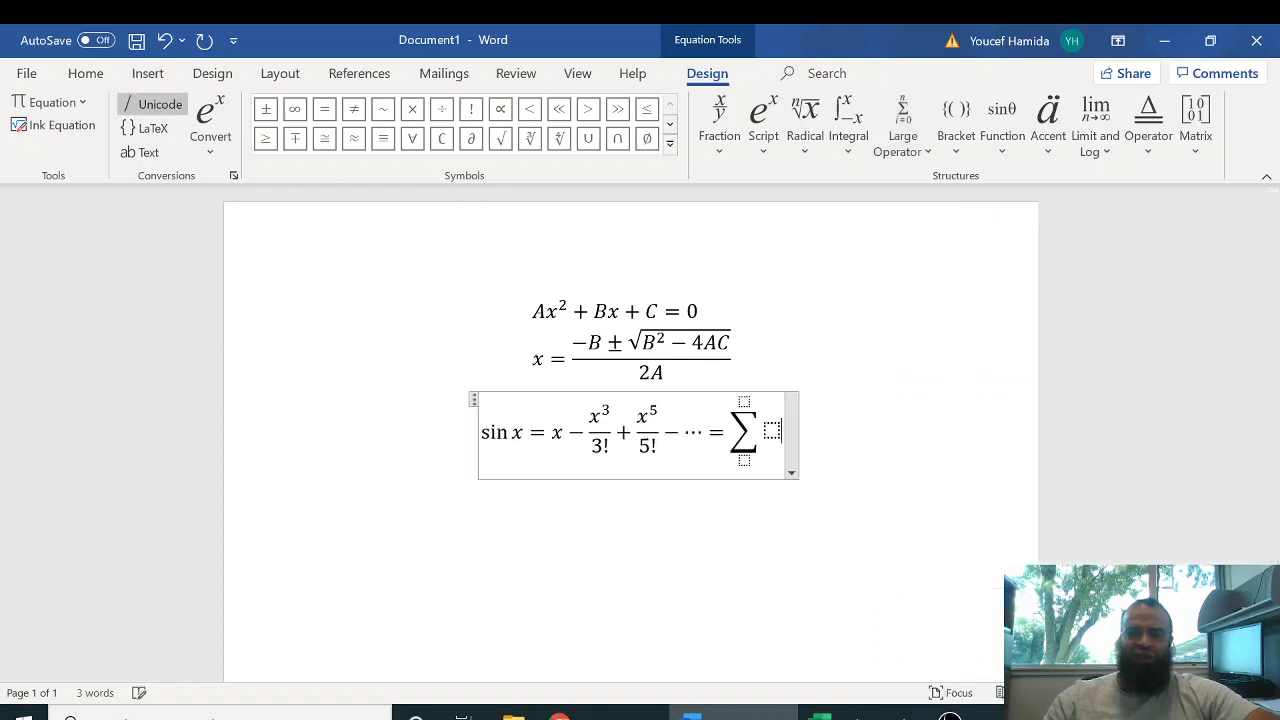
{"action": "left_click", "coordinate": [744, 460]}
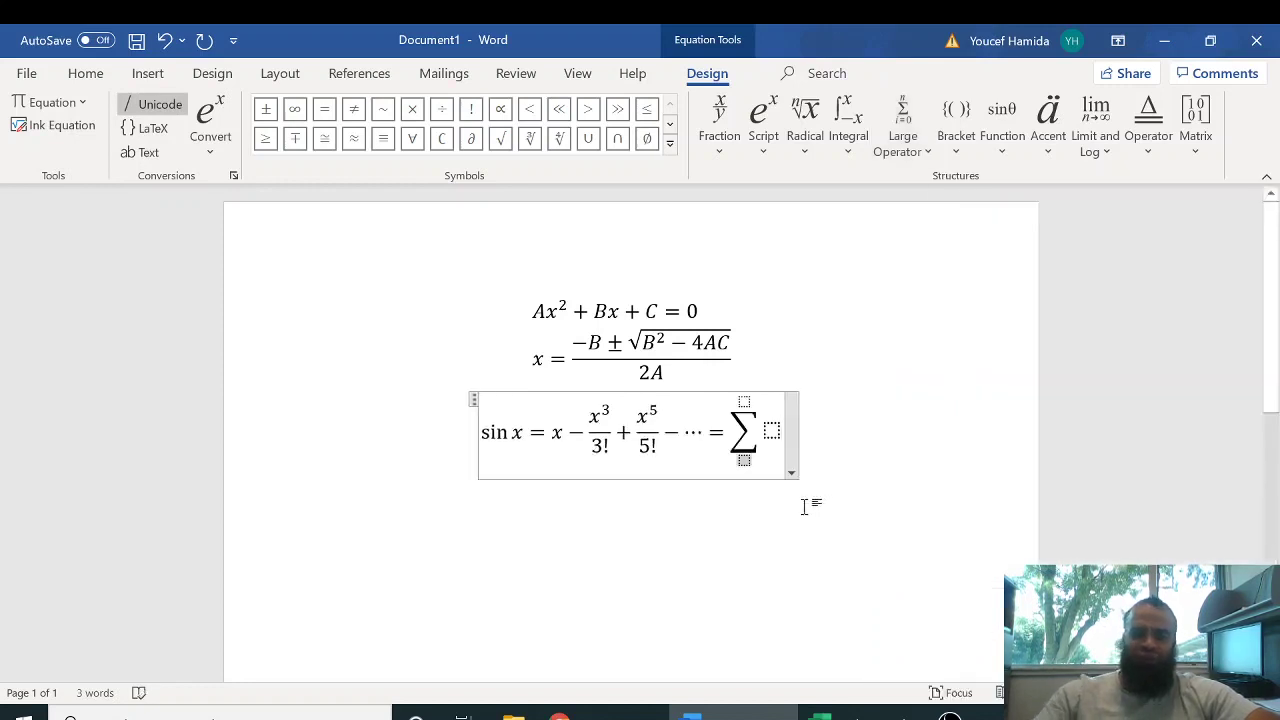
{"action": "type", "text": "n="}
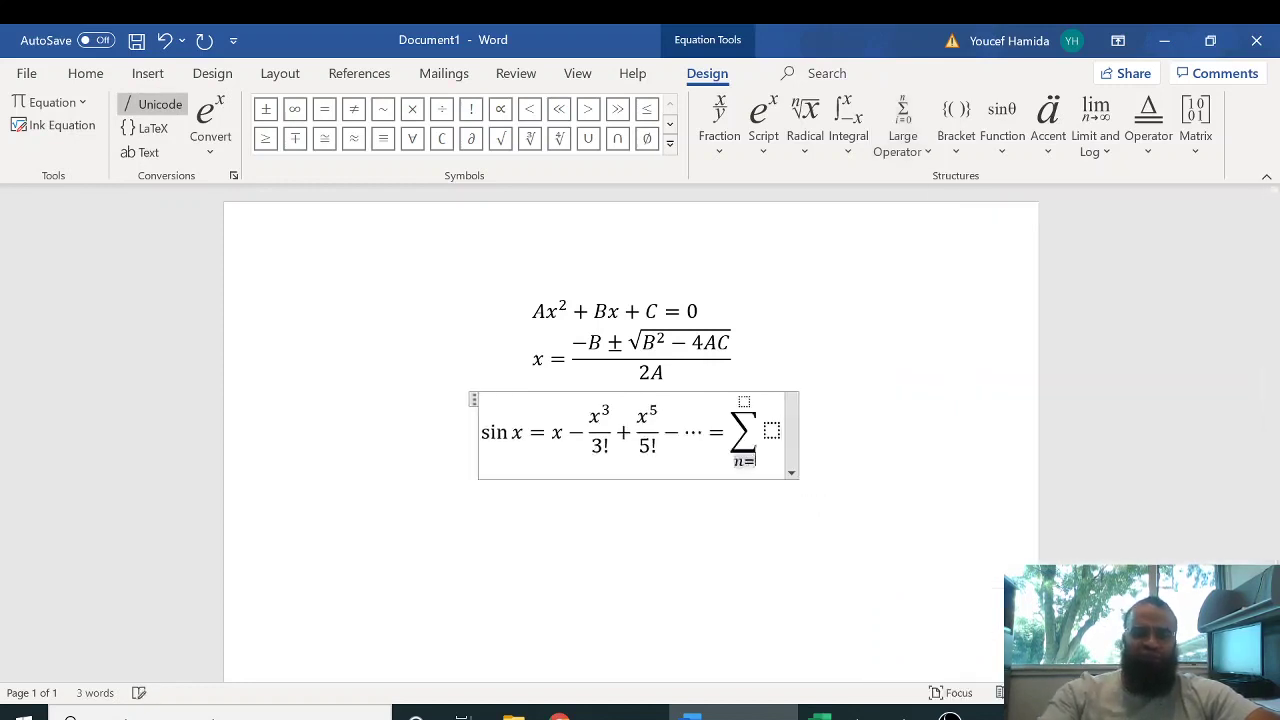
{"action": "type", "text": "0"}
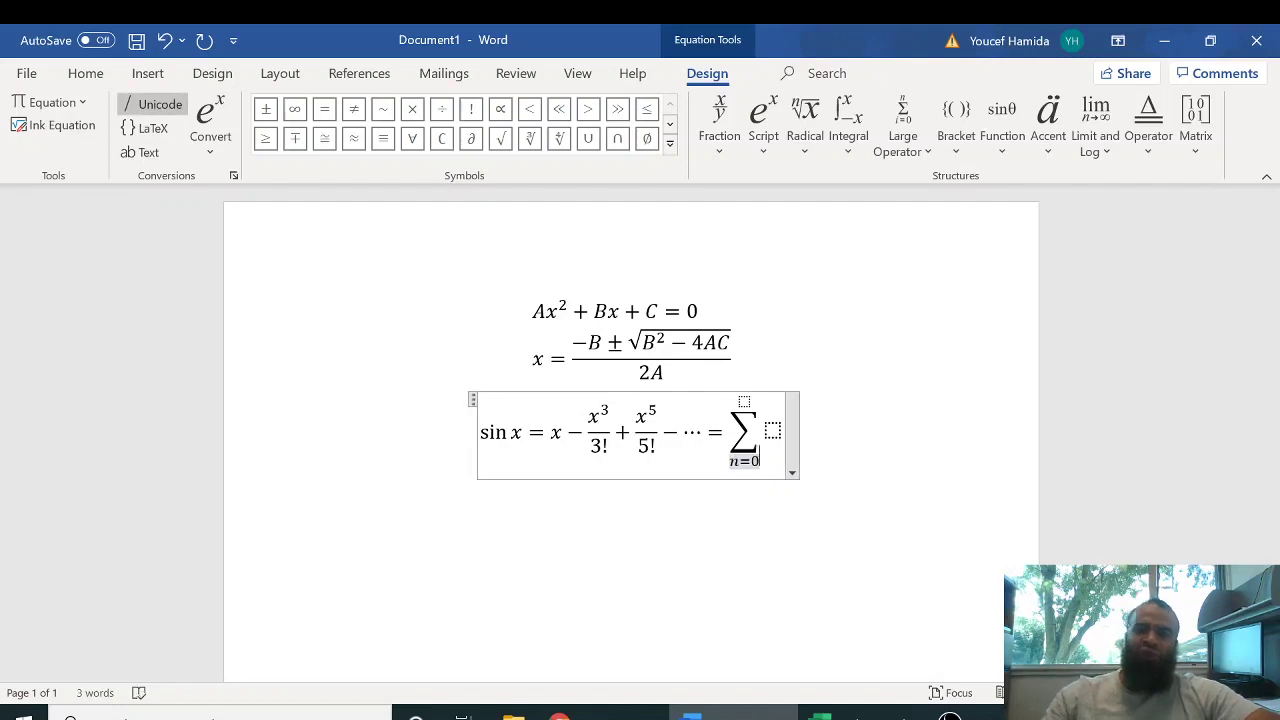
Enter ∞ as the summation's upper limit with the \infinity code, clear it, and reinsert it as a ready-made math symbol.
{"action": "left_click", "coordinate": [744, 401]}
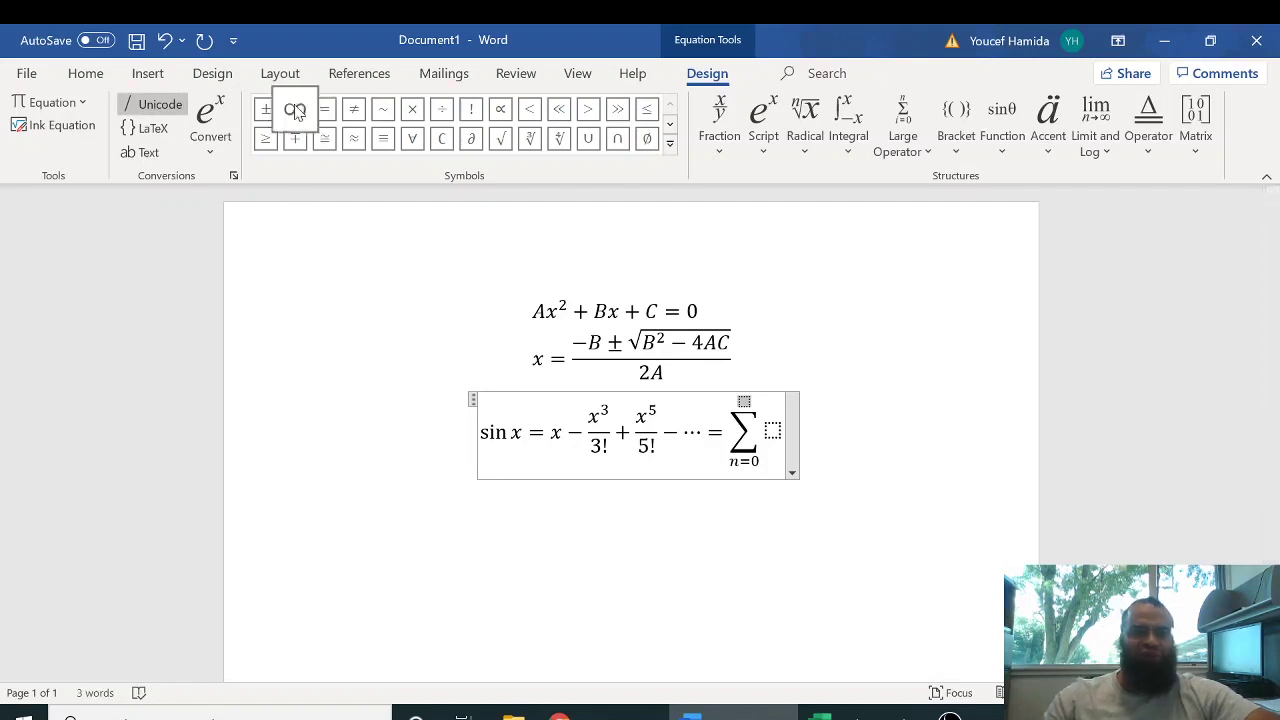
{"action": "left_click", "coordinate": [744, 401]}
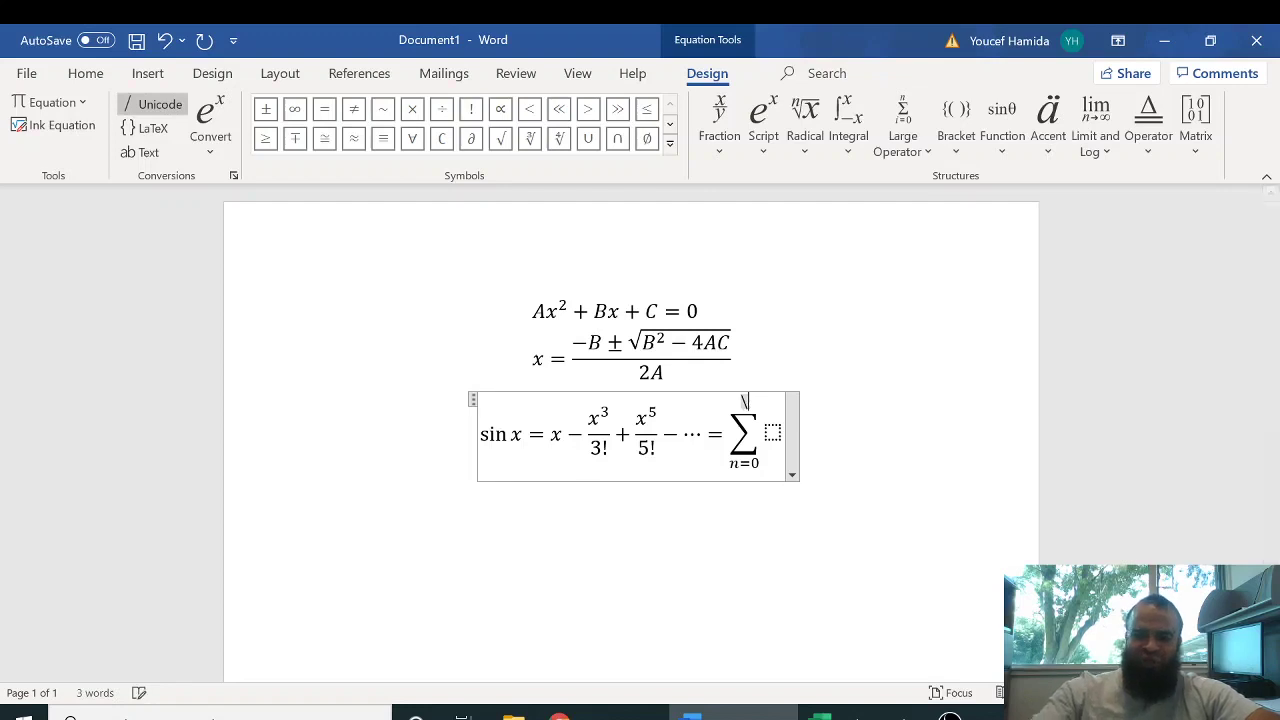
{"action": "type", "text": "\\inf"}
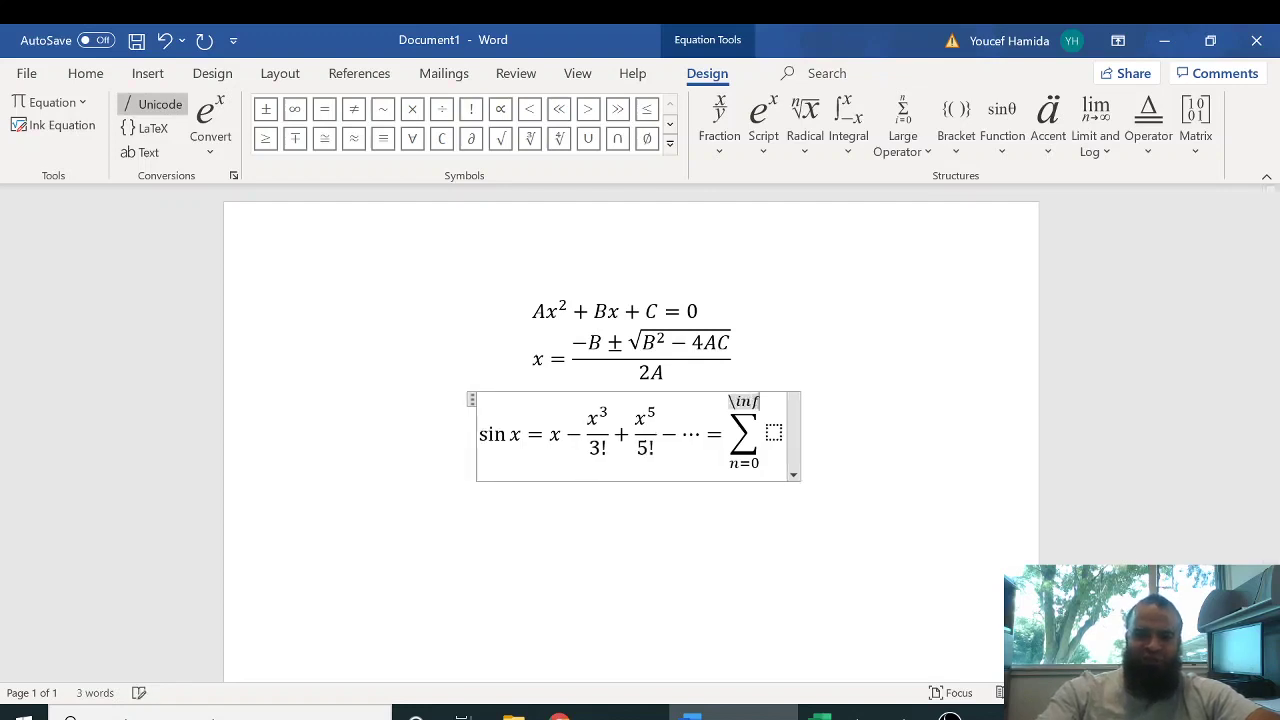
{"action": "type", "text": "inity"}
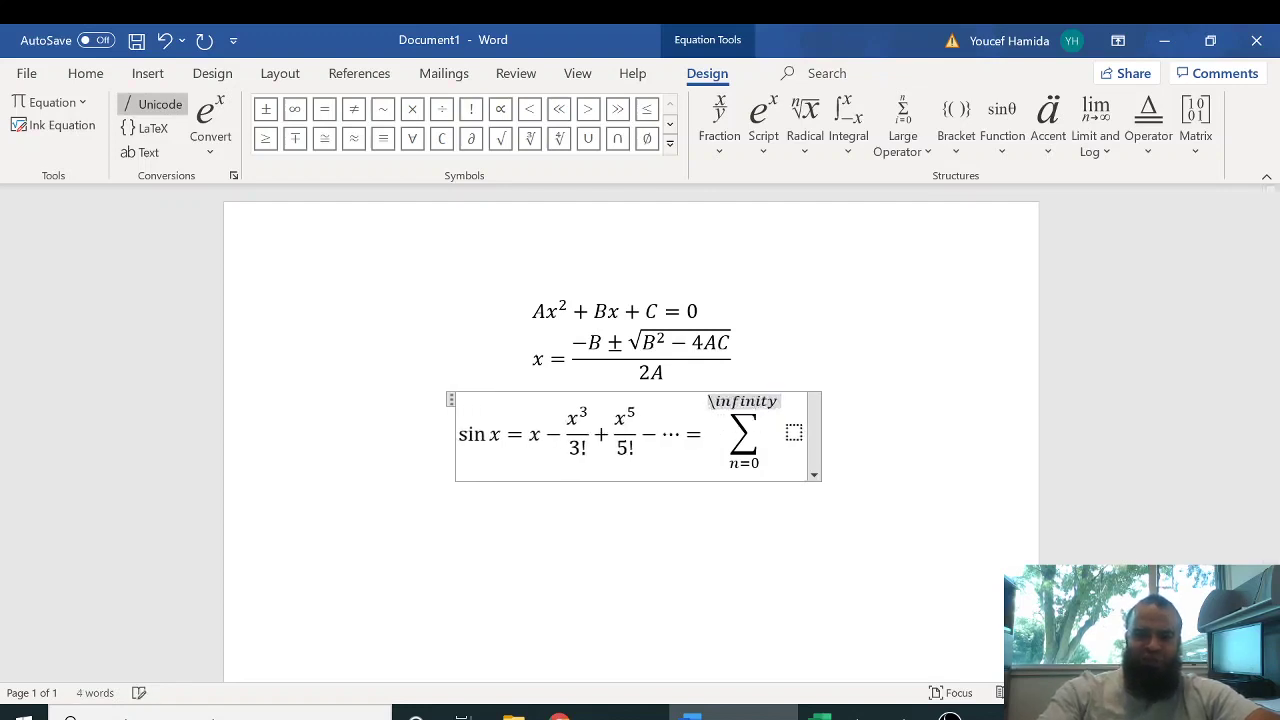
{"action": "key", "text": "BackSpace"}
{"action": "key", "text": "BackSpace"}
{"action": "key", "text": "BackSpace"}
{"action": "key", "text": "BackSpace"}
{"action": "key", "text": "BackSpace"}
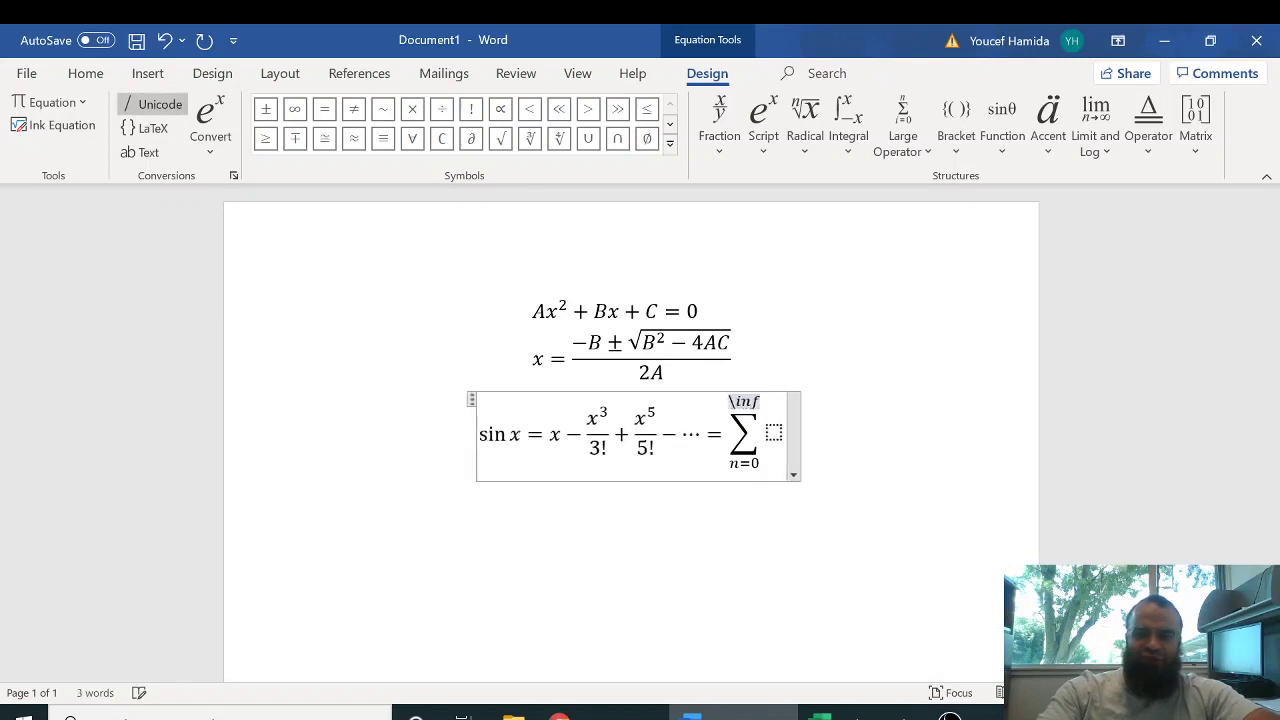
{"action": "type", "text": "inity"}
{"action": "key", "text": "space"}
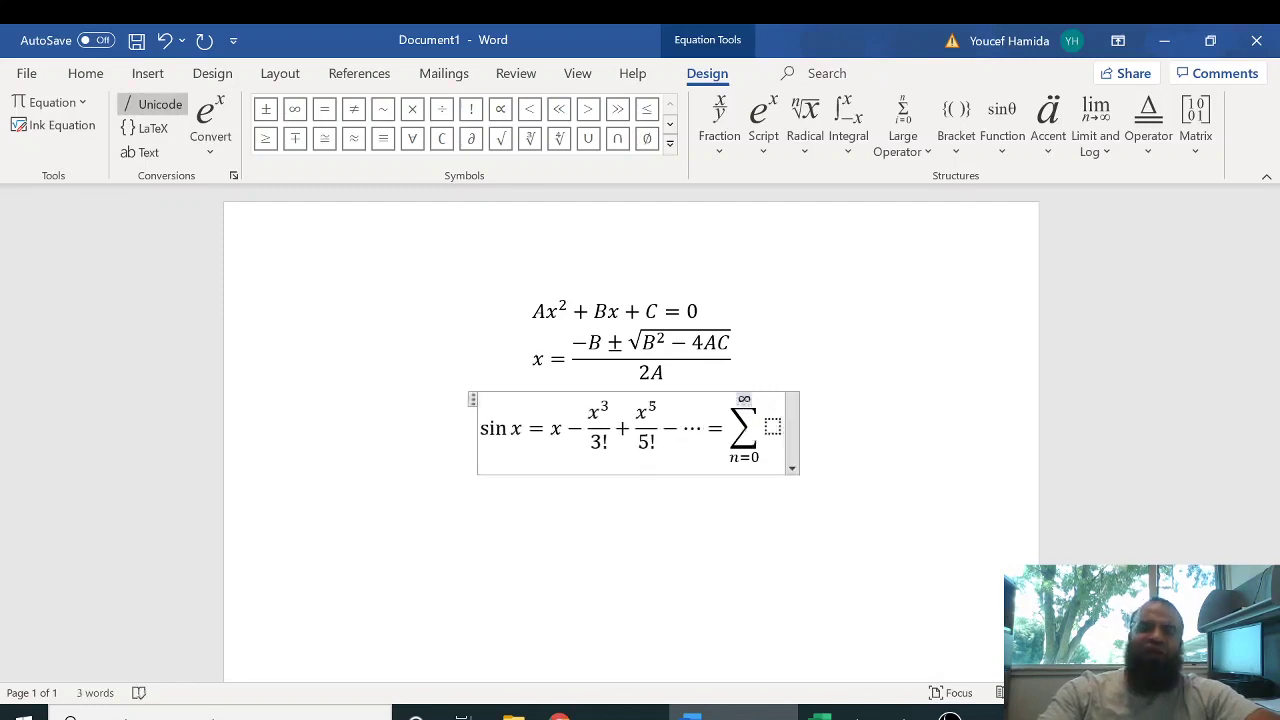
{"action": "key", "text": "BackSpace"}
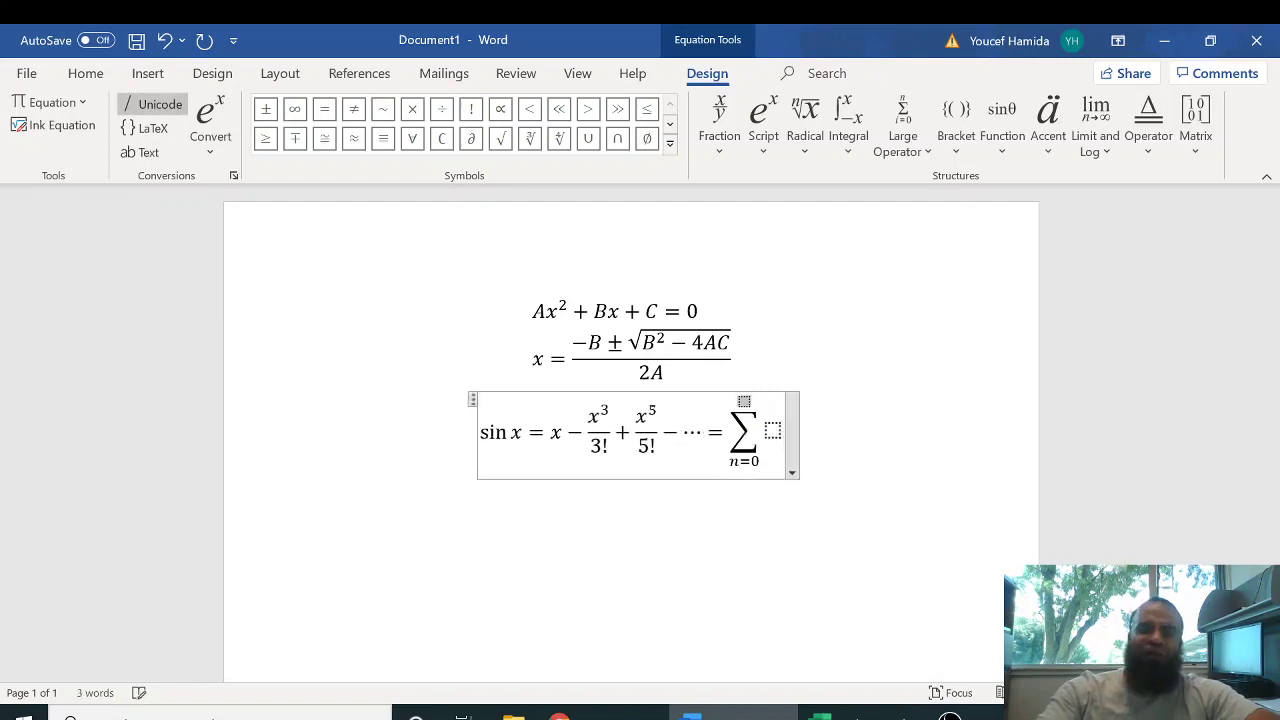
{"action": "left_click", "coordinate": [295, 112]}
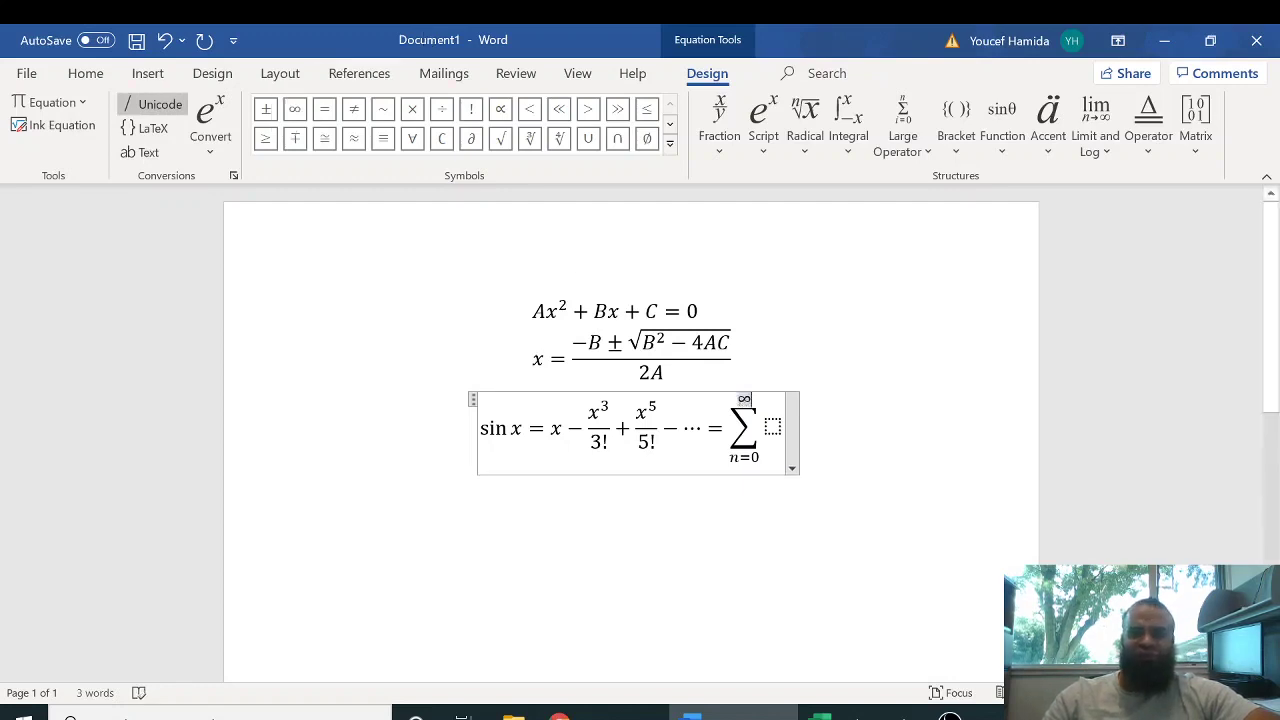
Enter (−1)^n as the first factor of the summation's term.
{"action": "left_click", "coordinate": [773, 427]}
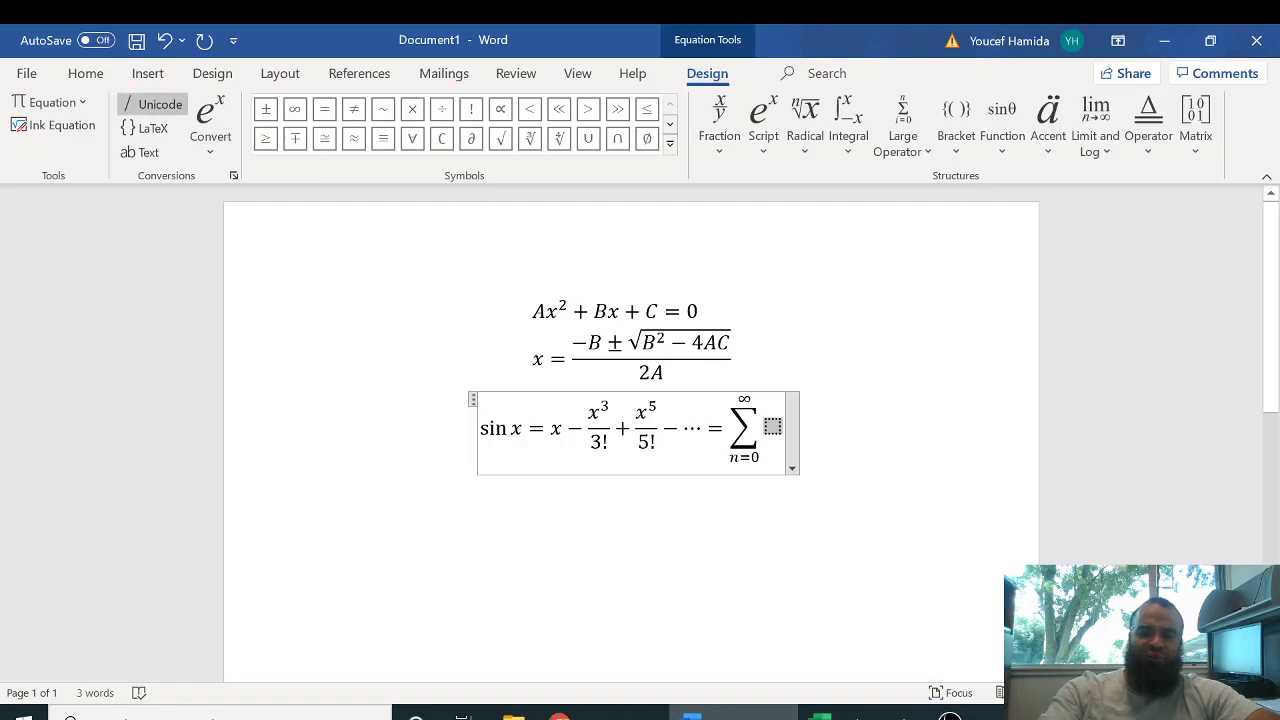
{"action": "type", "text": "(-1"}
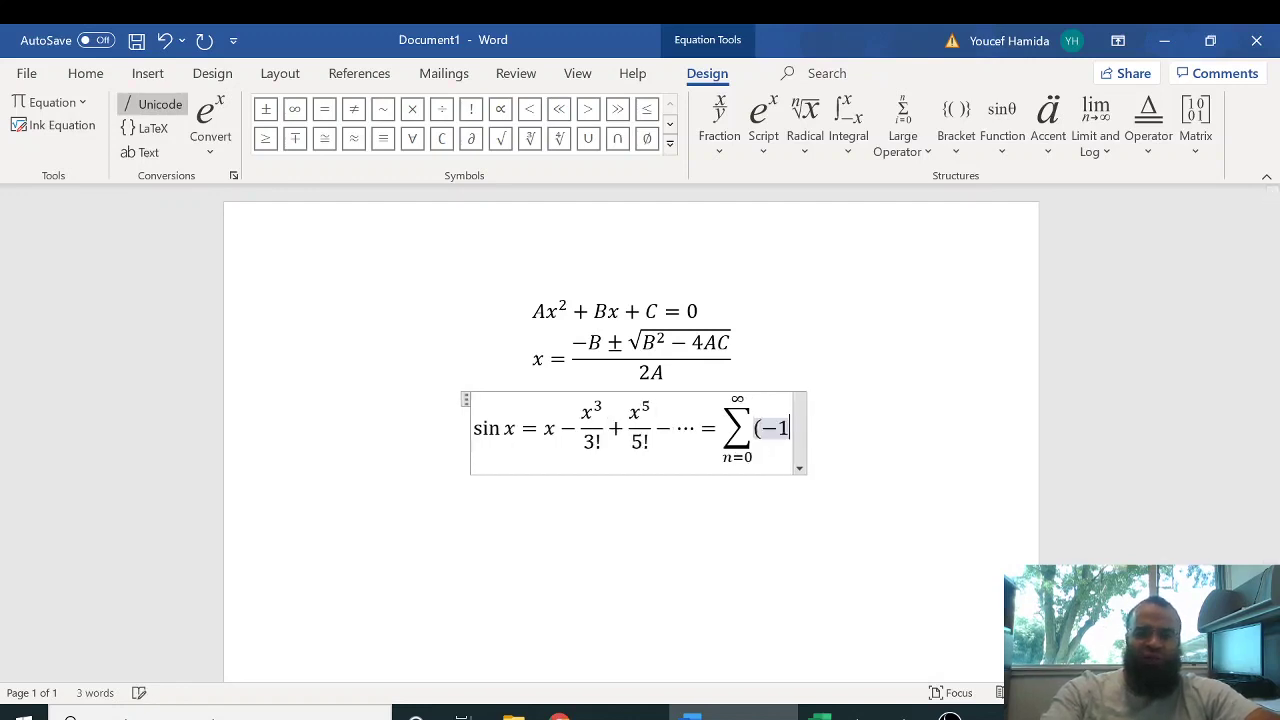
{"action": "type", "text": ")^"}
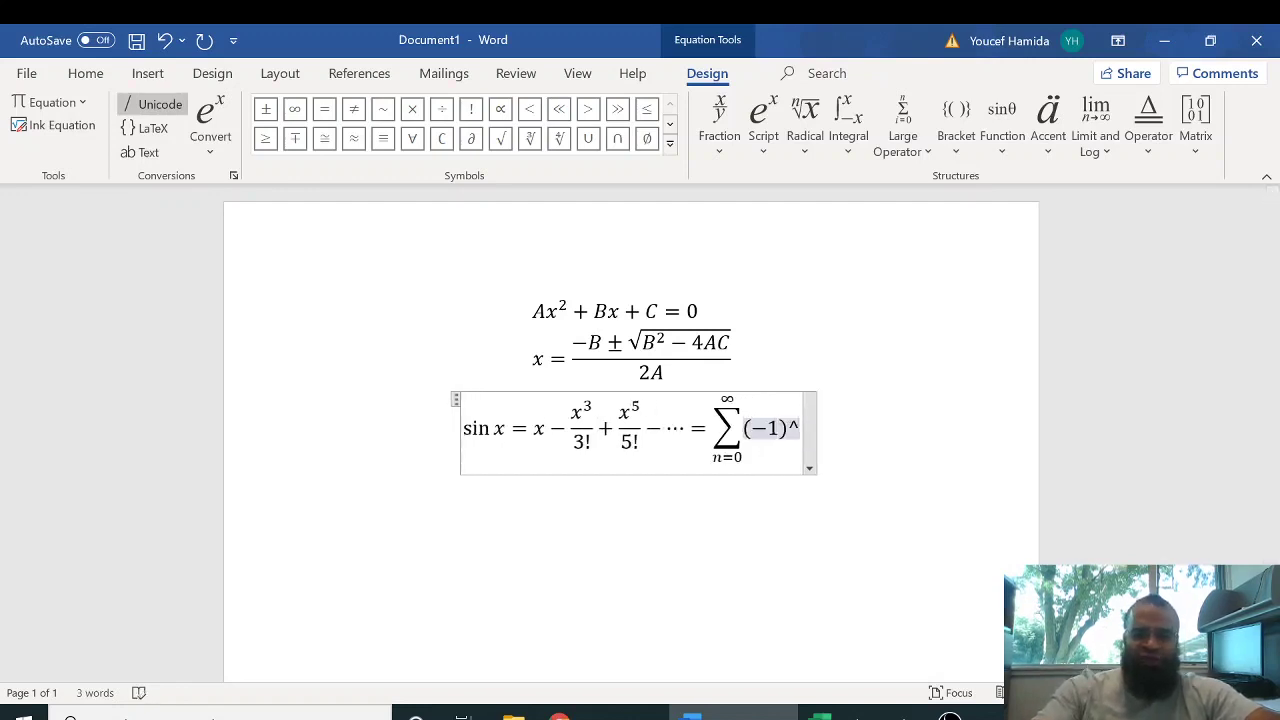
{"action": "type", "text": "n"}
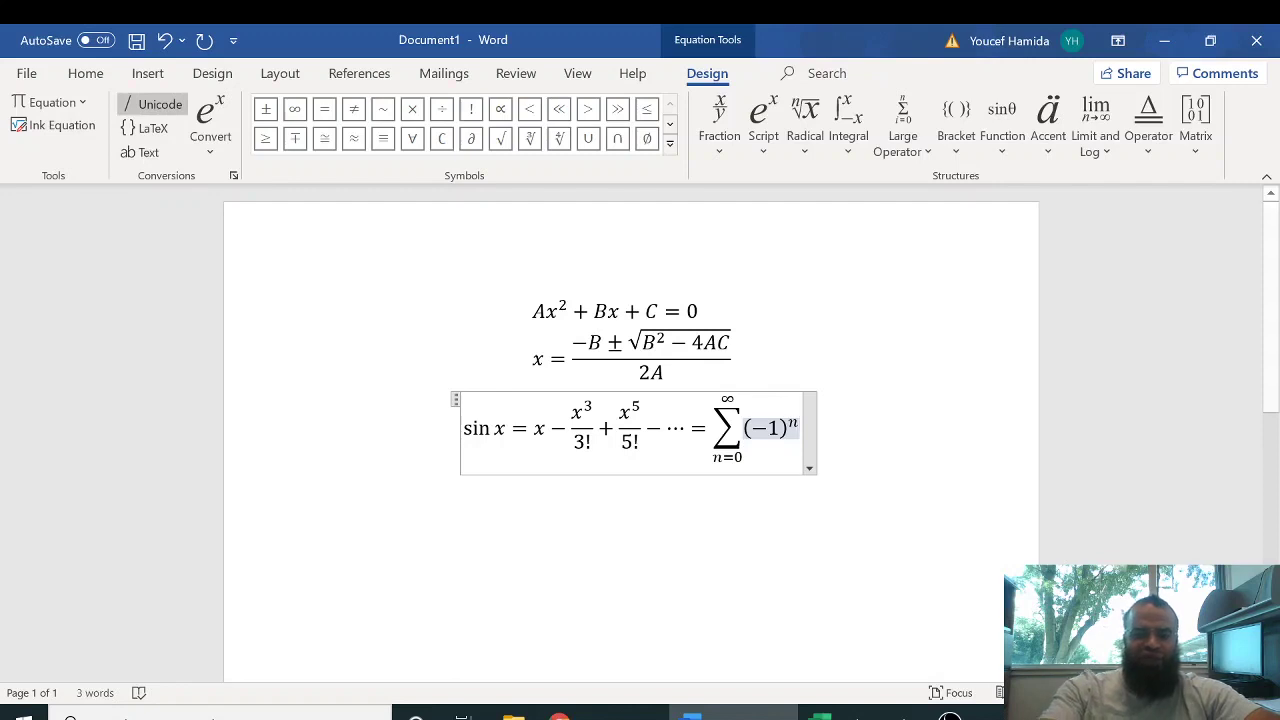
Add x^(2n) in linear form after the (−1)^n factor in the summation's term.
{"action": "type", "text": "x^()"}
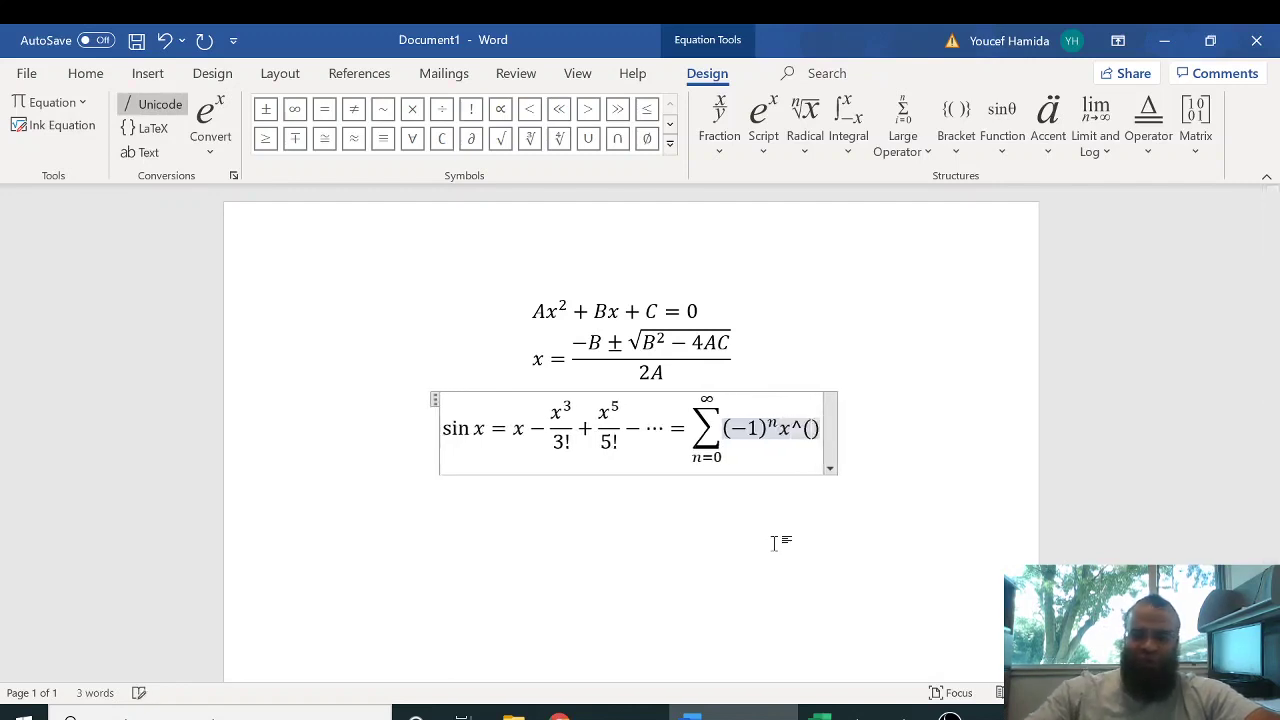
{"action": "key", "text": "Left"}
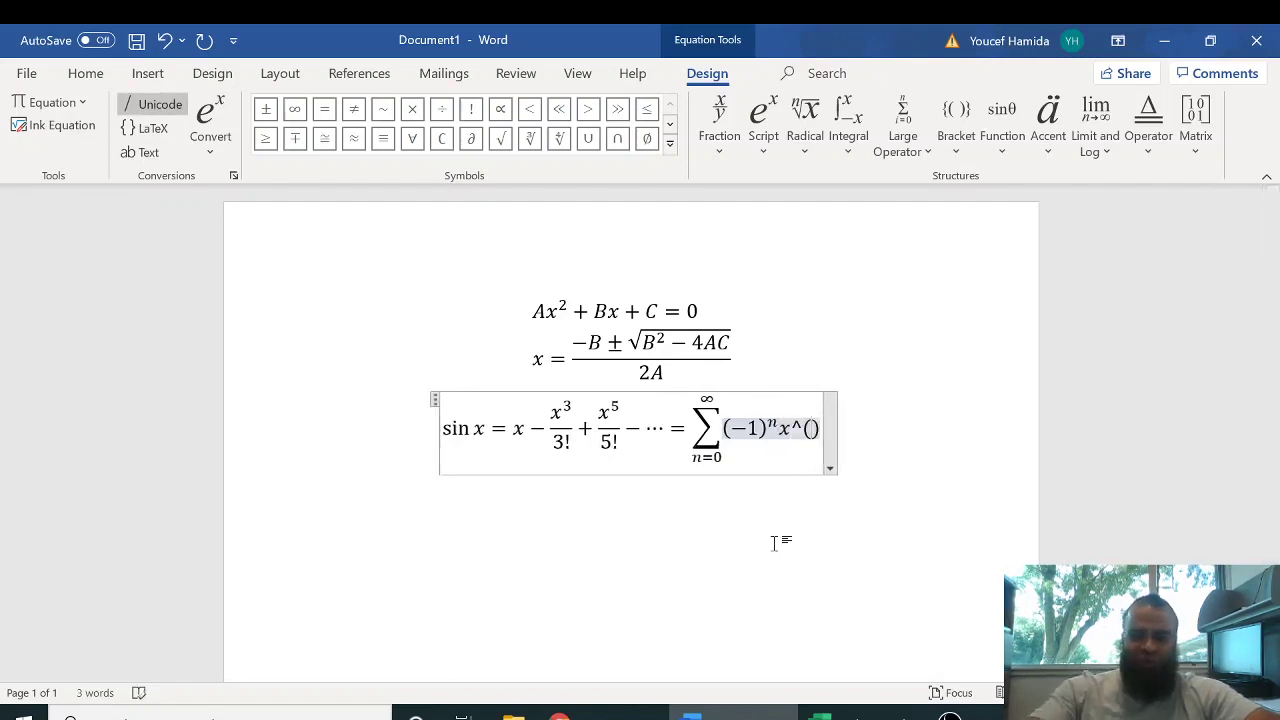
{"action": "type", "text": "2n"}
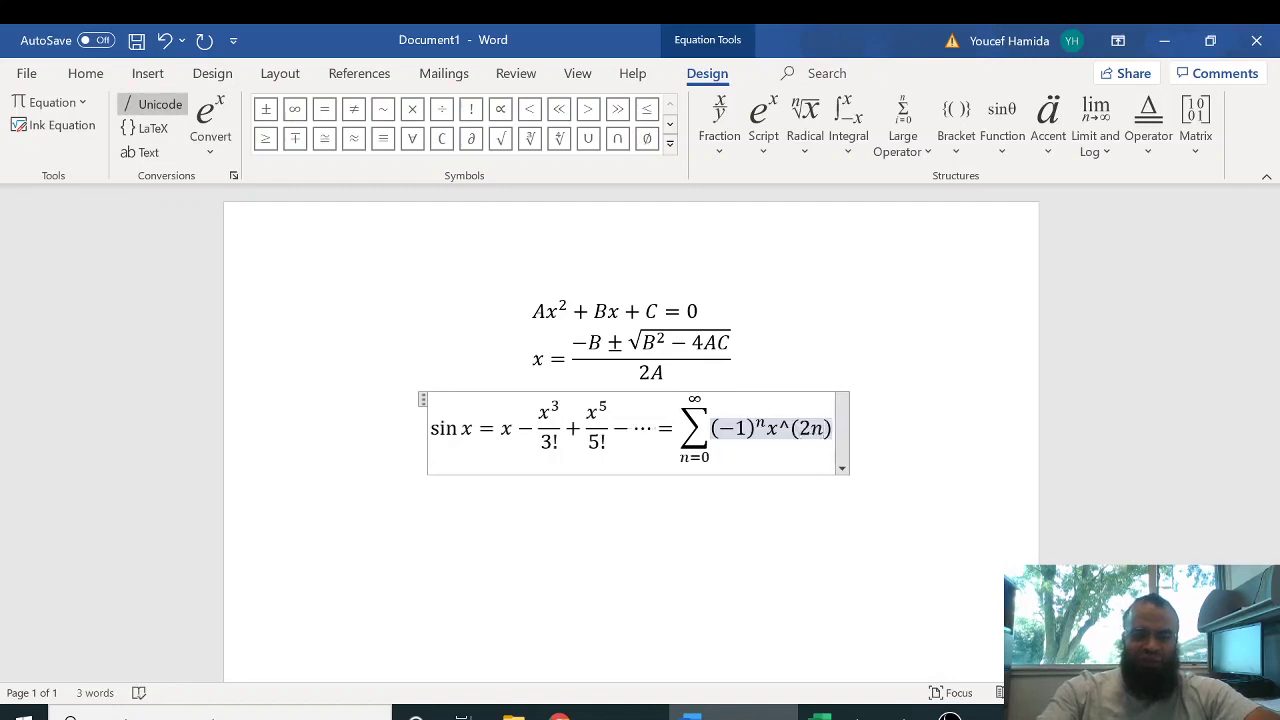
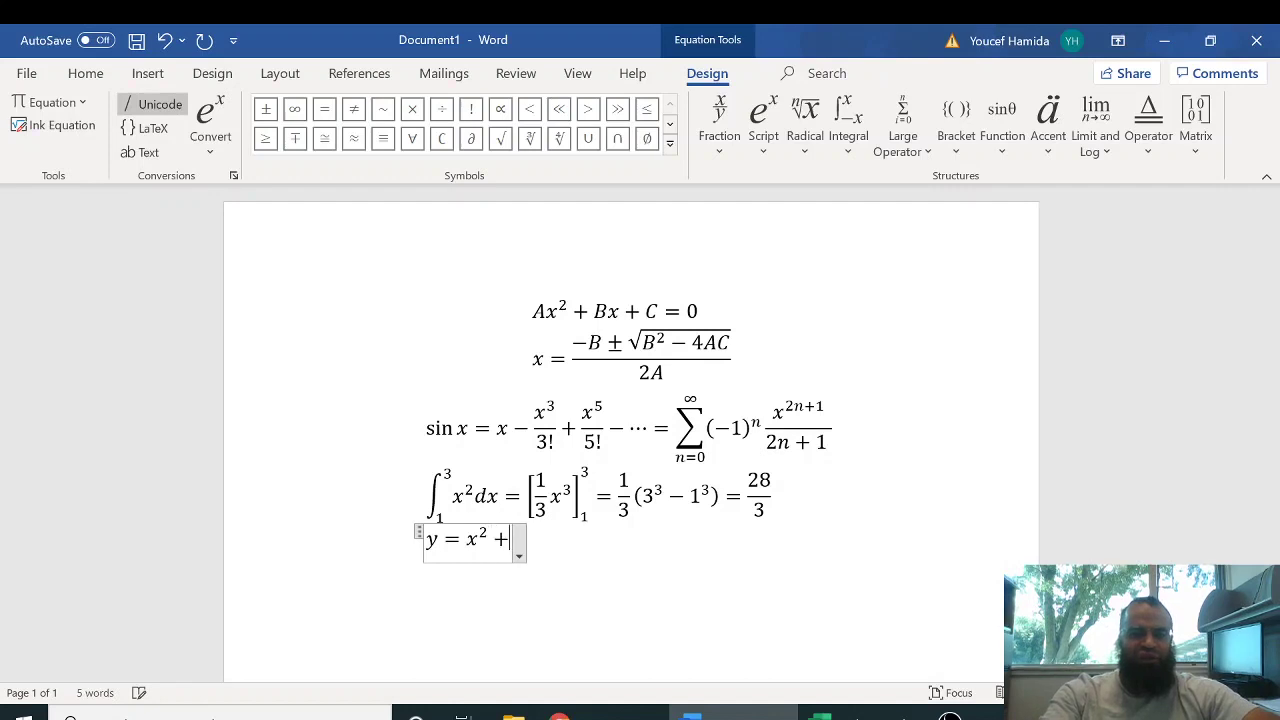
Complete the last equation as y = x² + 1 by adding the constant 1, and leave the equation.
{"action": "type", "text": "1"}
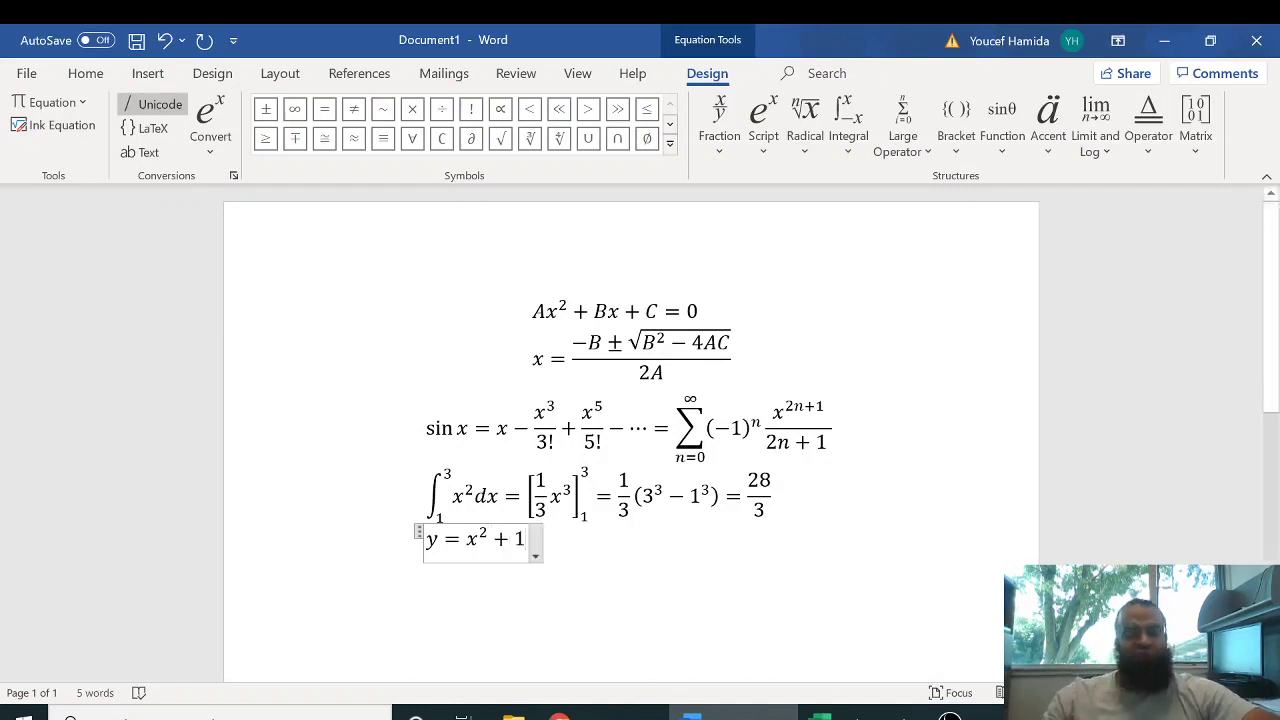
{"action": "key", "text": "Right"}
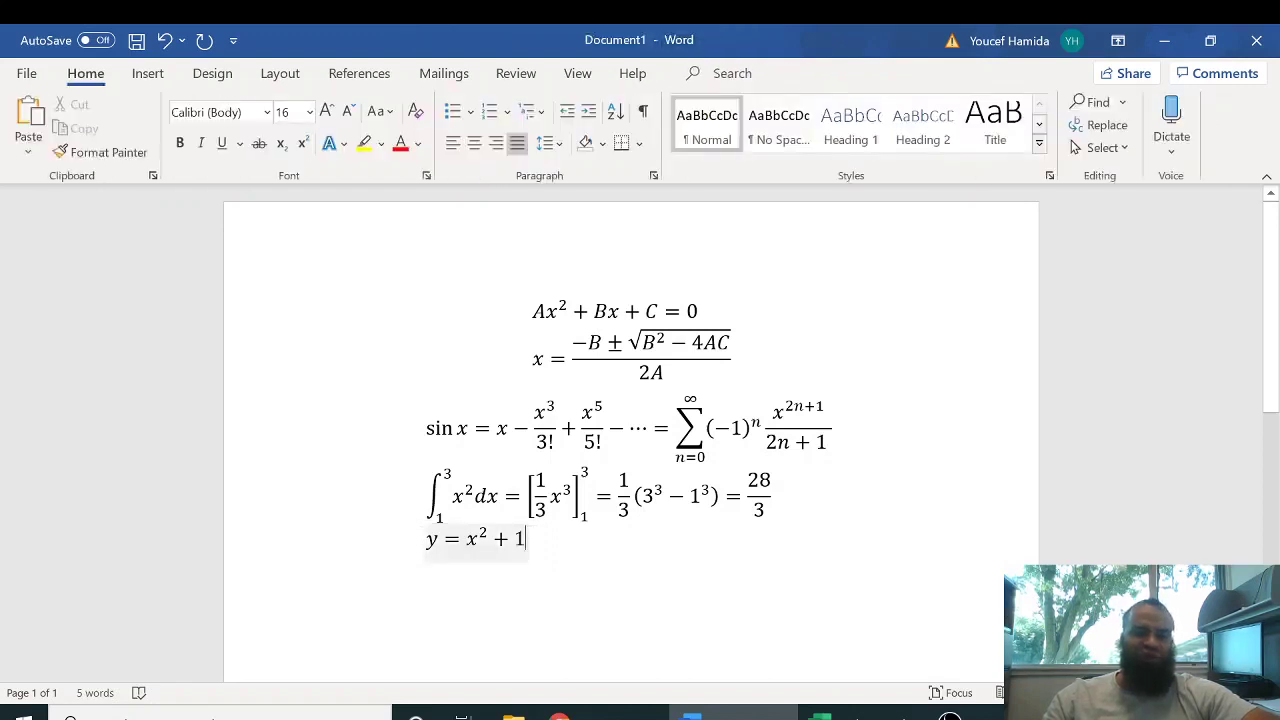
Switch to the Excel workbook and enter y=x^2 + 1 as text in cell A2.
{"action": "left_click", "coordinate": [820, 716]}
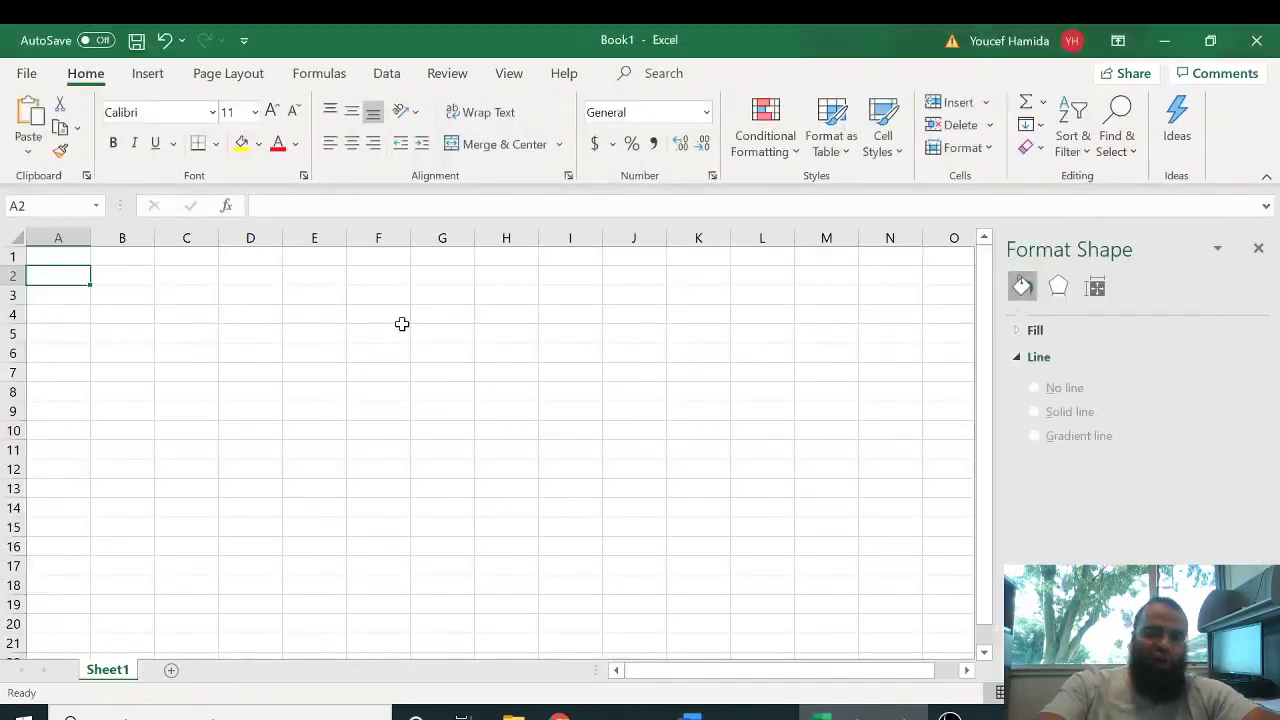
{"action": "type", "text": "y=x "}
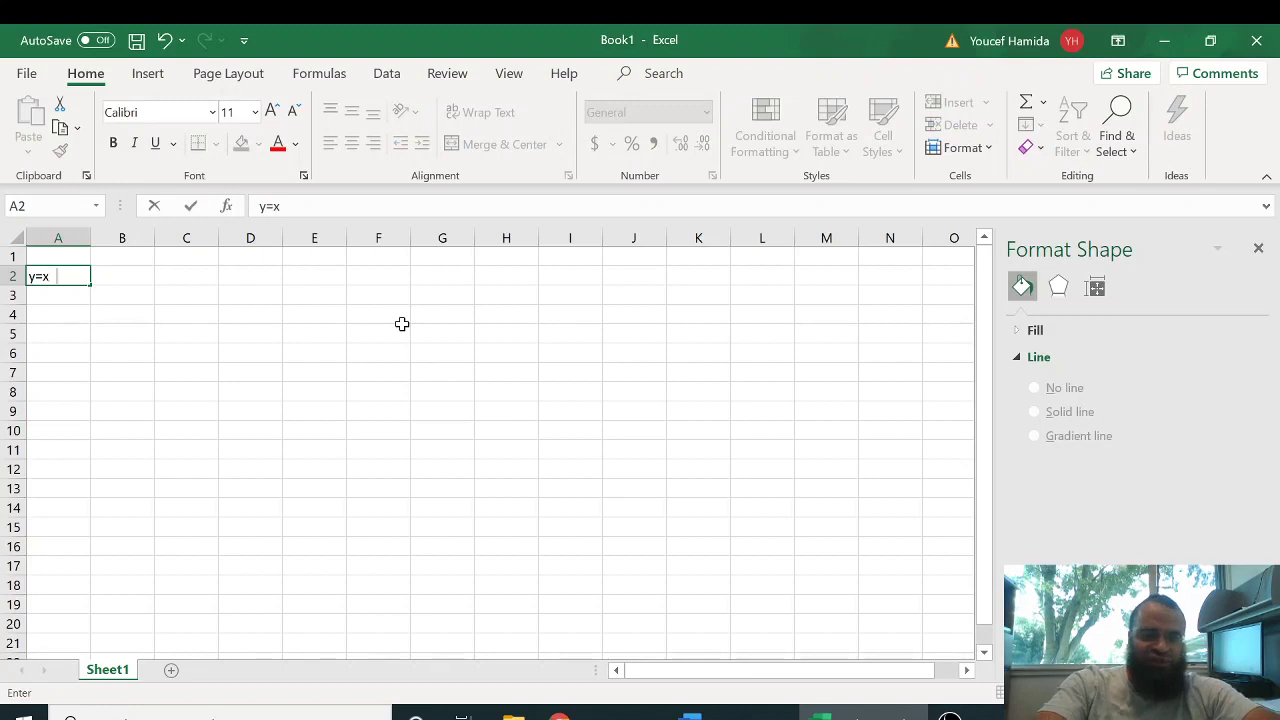
{"action": "type", "text": "^2 + 1"}
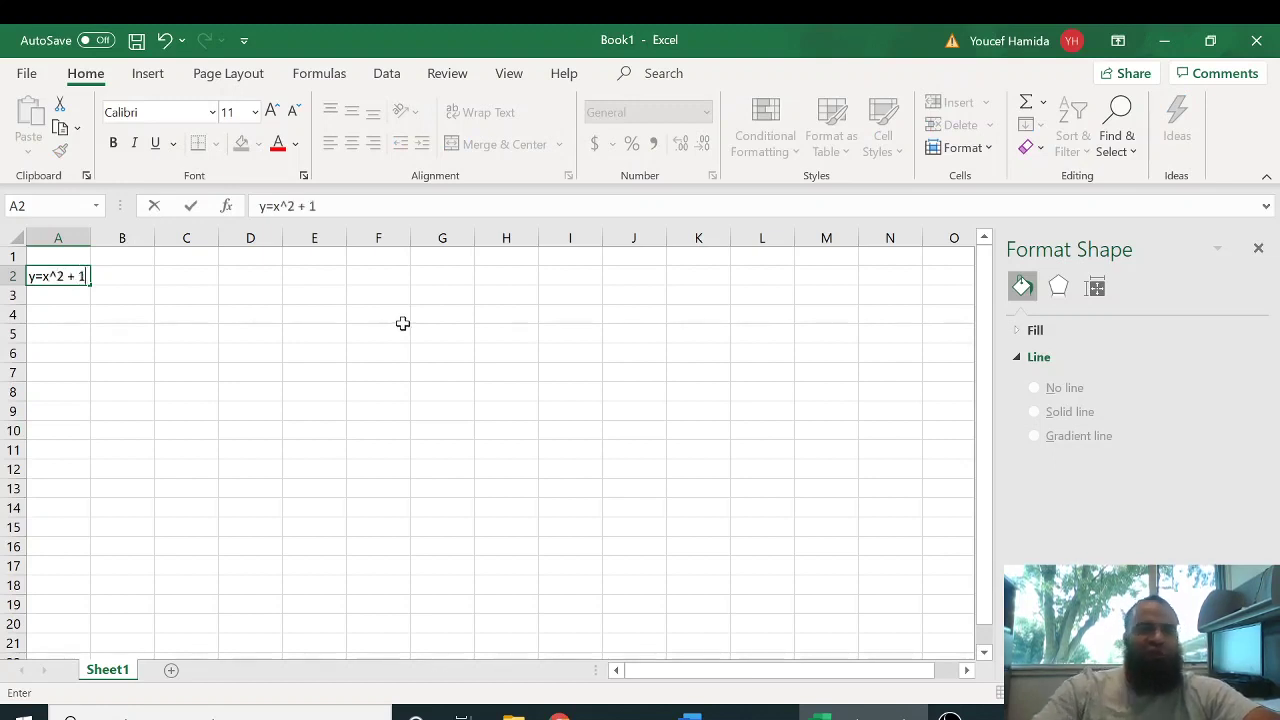
Enter the column headings x in cell A4 and y in cell B4.
{"action": "left_click", "coordinate": [58, 318]}
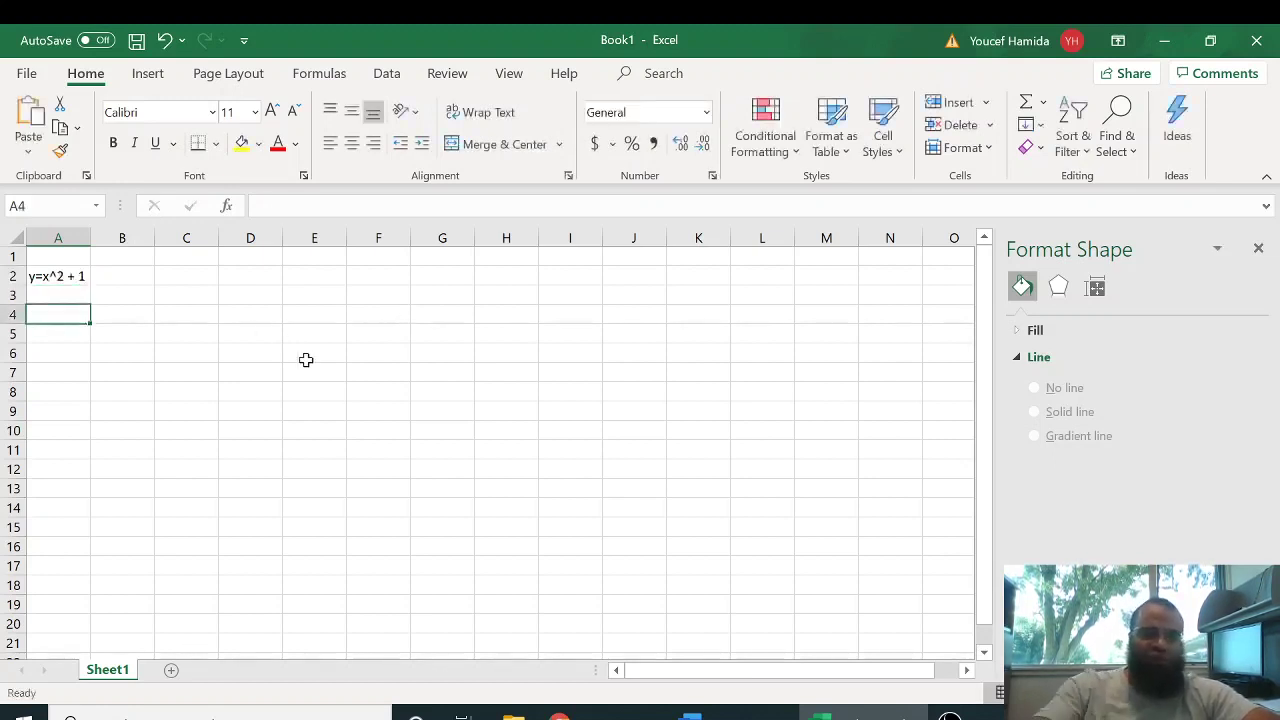
{"action": "type", "text": "x"}
{"action": "key", "text": "Tab"}
{"action": "type", "text": "y"}
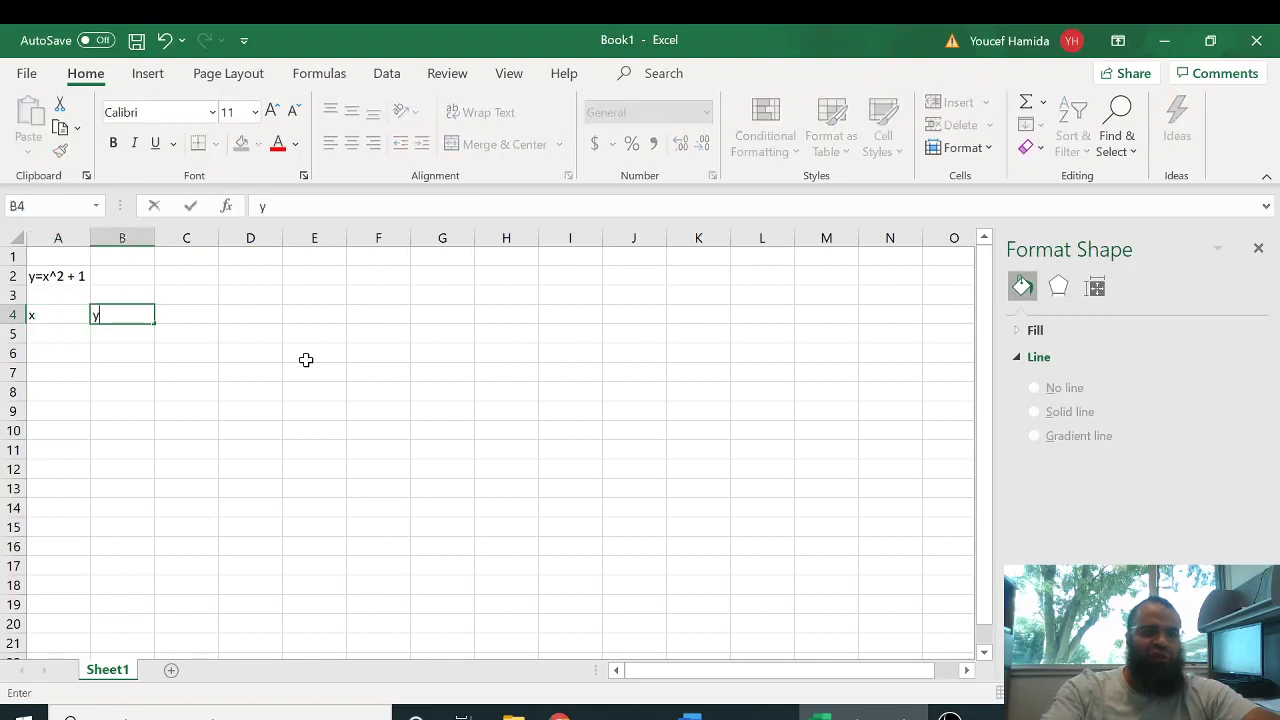
{"action": "key", "text": "Return"}
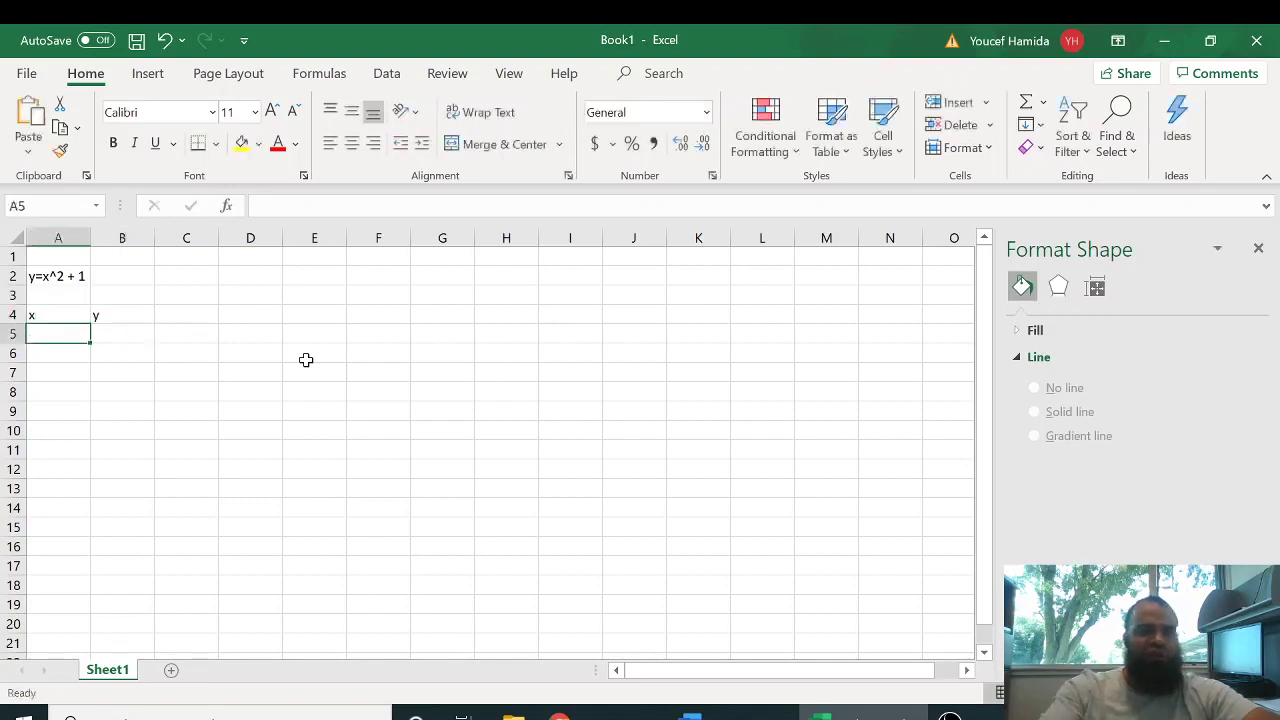
Enter 0 and 1 as the first x values in A5 and A6, and fill the series down to A14.
{"action": "type", "text": "0"}
{"action": "key", "text": "Return"}
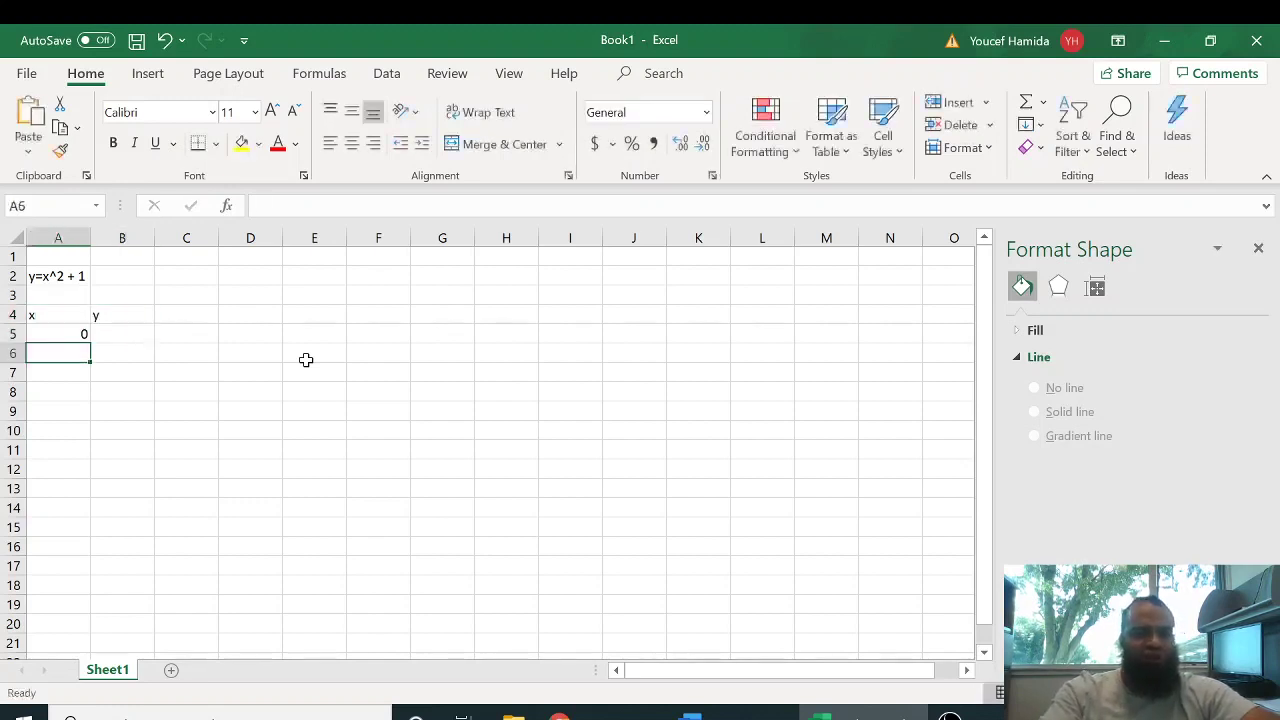
{"action": "type", "text": "1"}
{"action": "key", "text": "Return"}
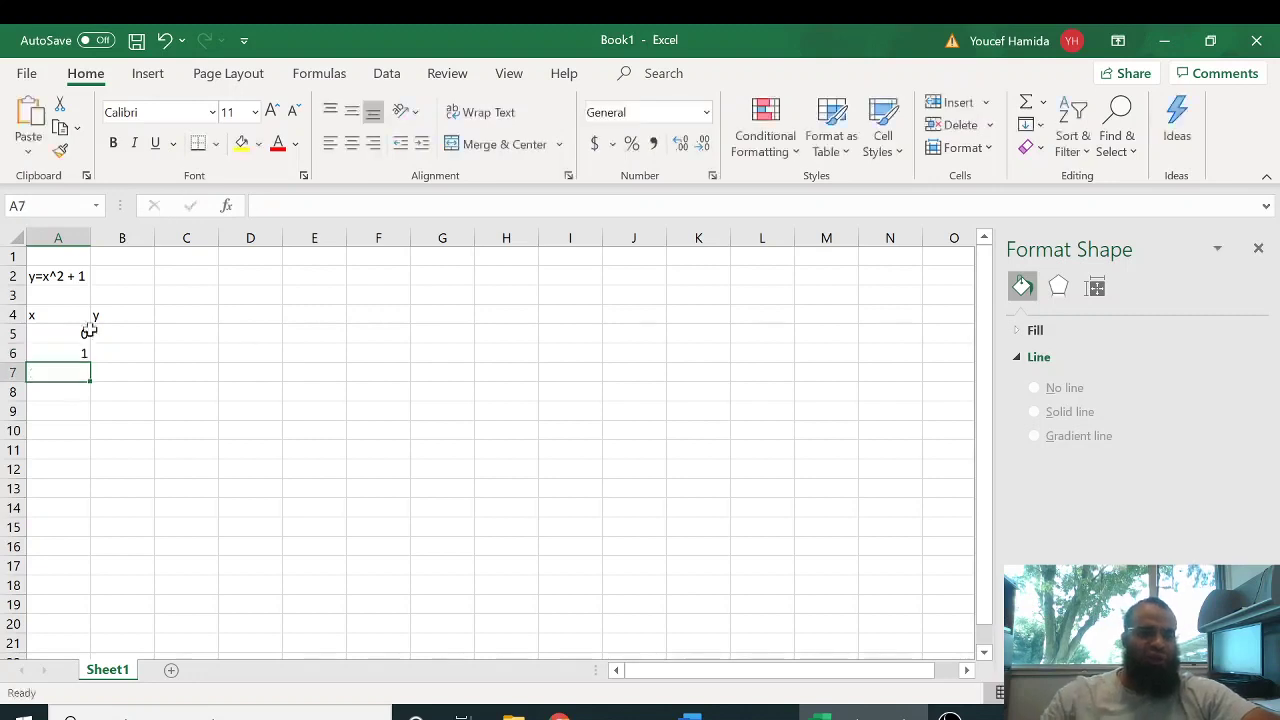
{"action": "left_click_drag", "start_coordinate": [74, 335], "coordinate": [71, 510]}
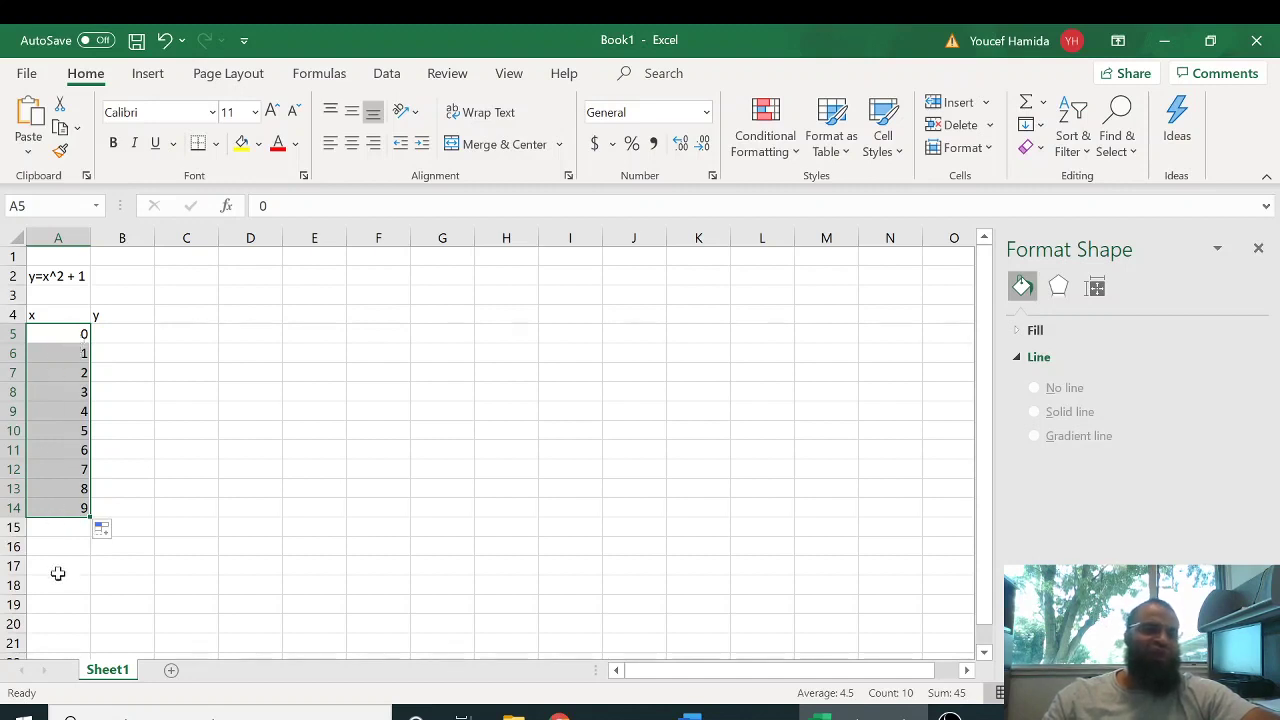
Enter the formula =A5^2+1 in cell B5 to calculate the first y value.
{"action": "left_click", "coordinate": [122, 336]}
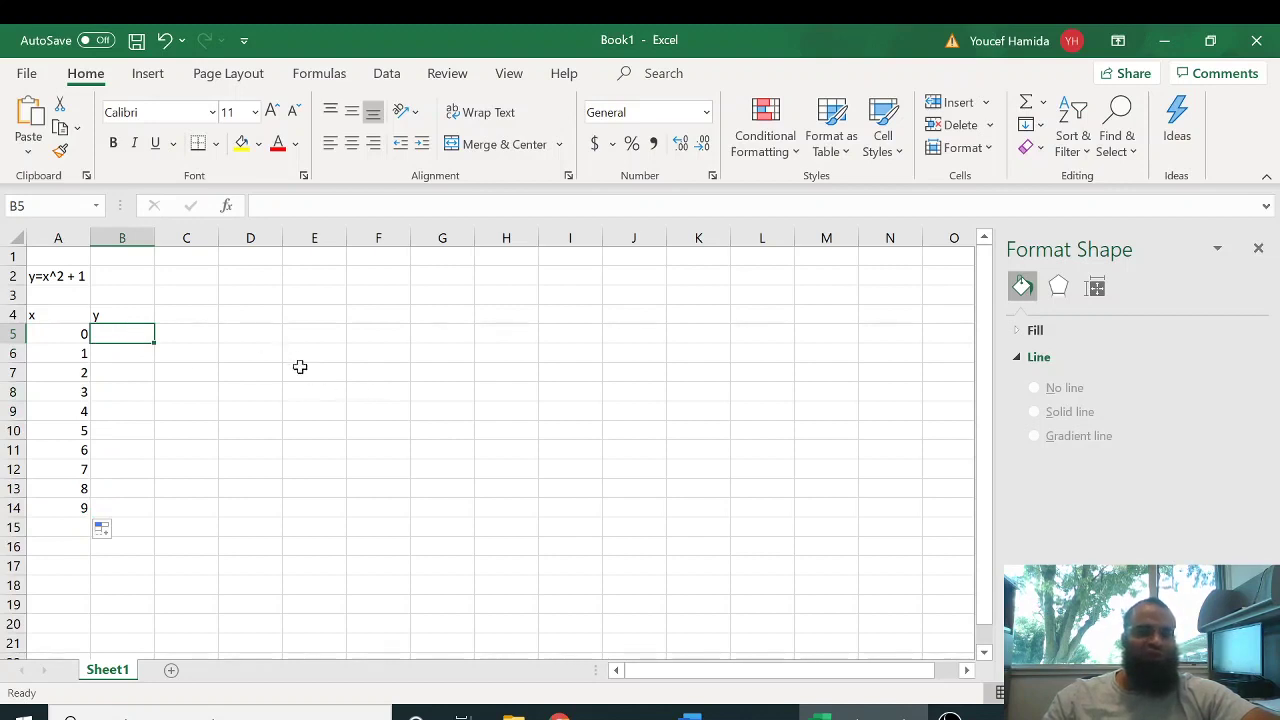
{"action": "type", "text": "="}
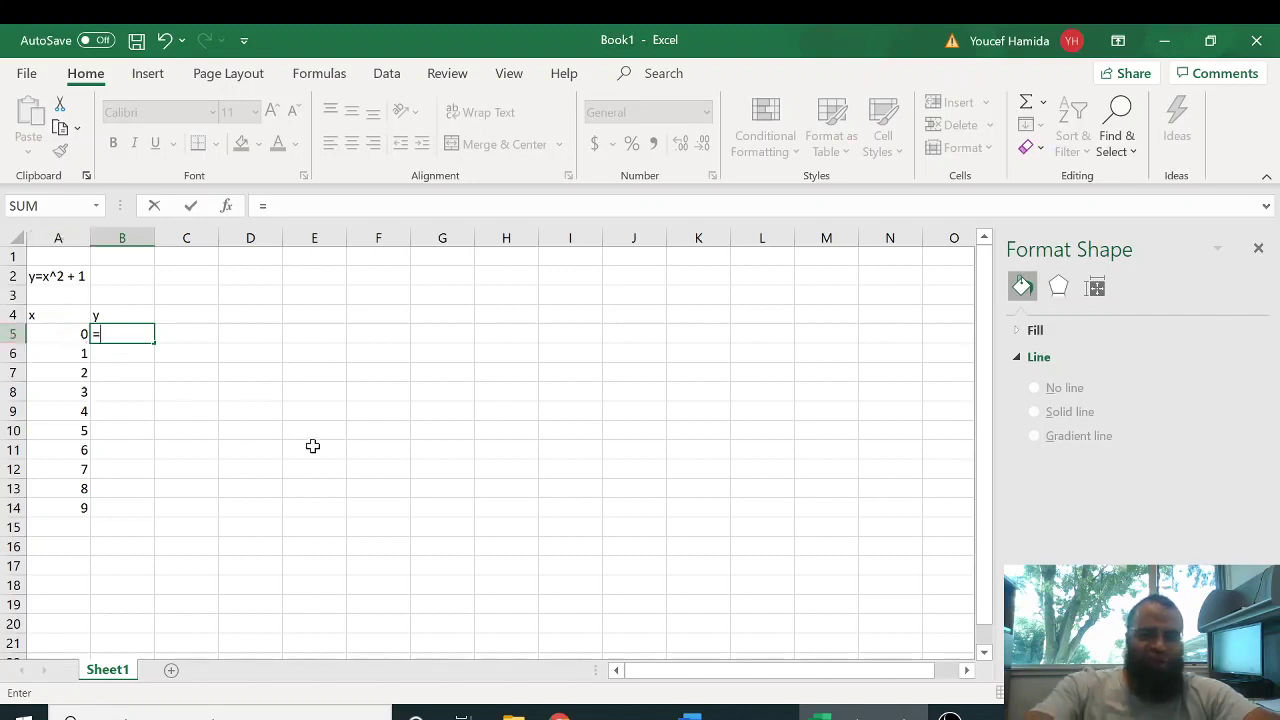
{"action": "type", "text": "a5"}
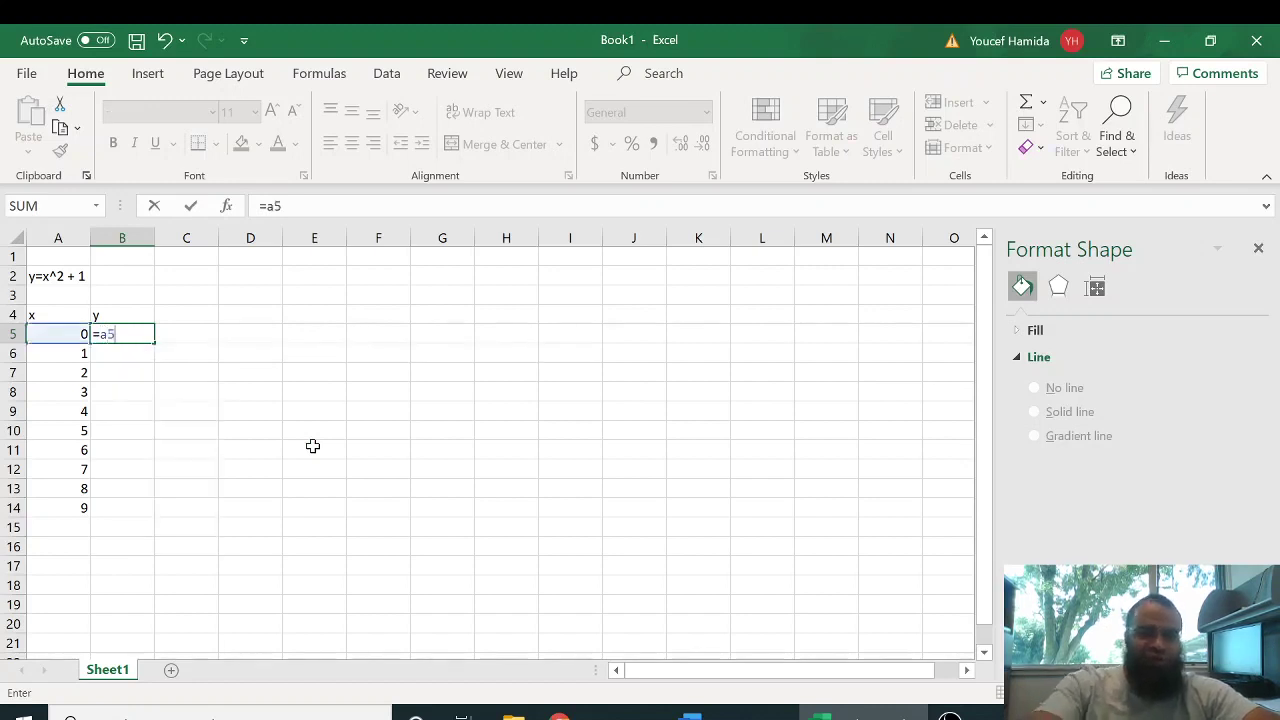
{"action": "type", "text": "^2"}
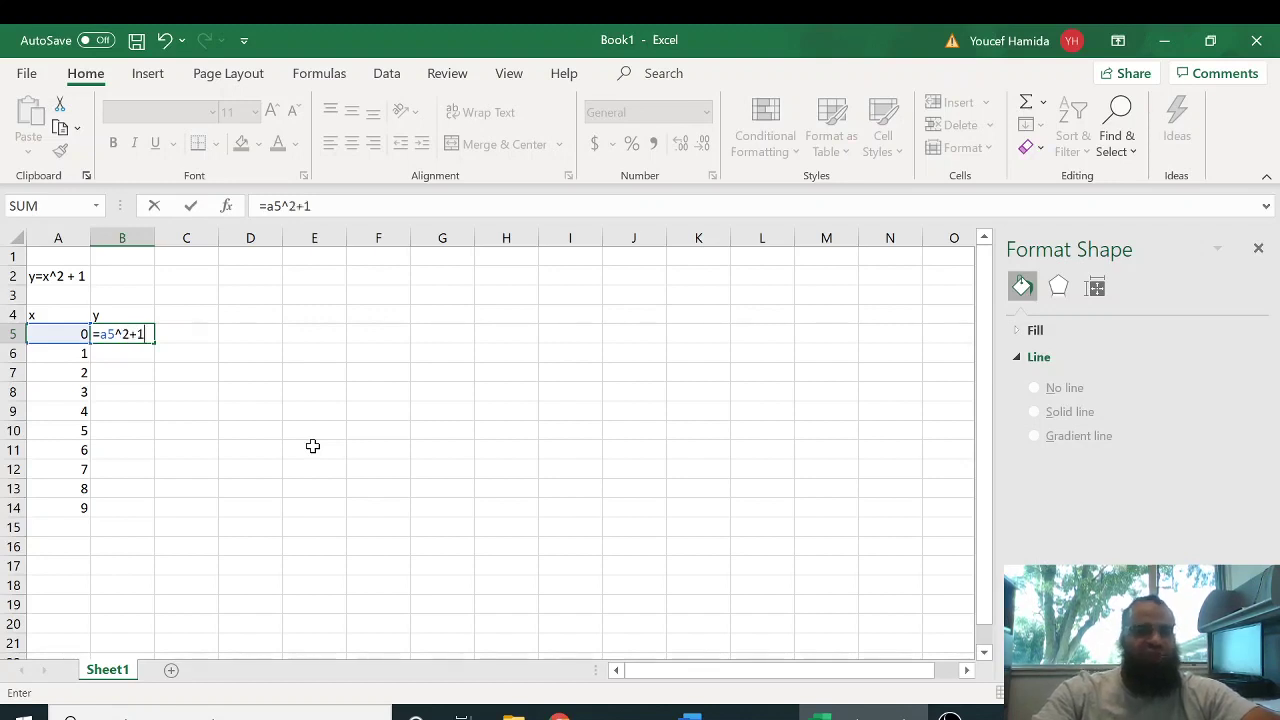
{"action": "type", "text": "+1"}
{"action": "key", "text": "Return"}
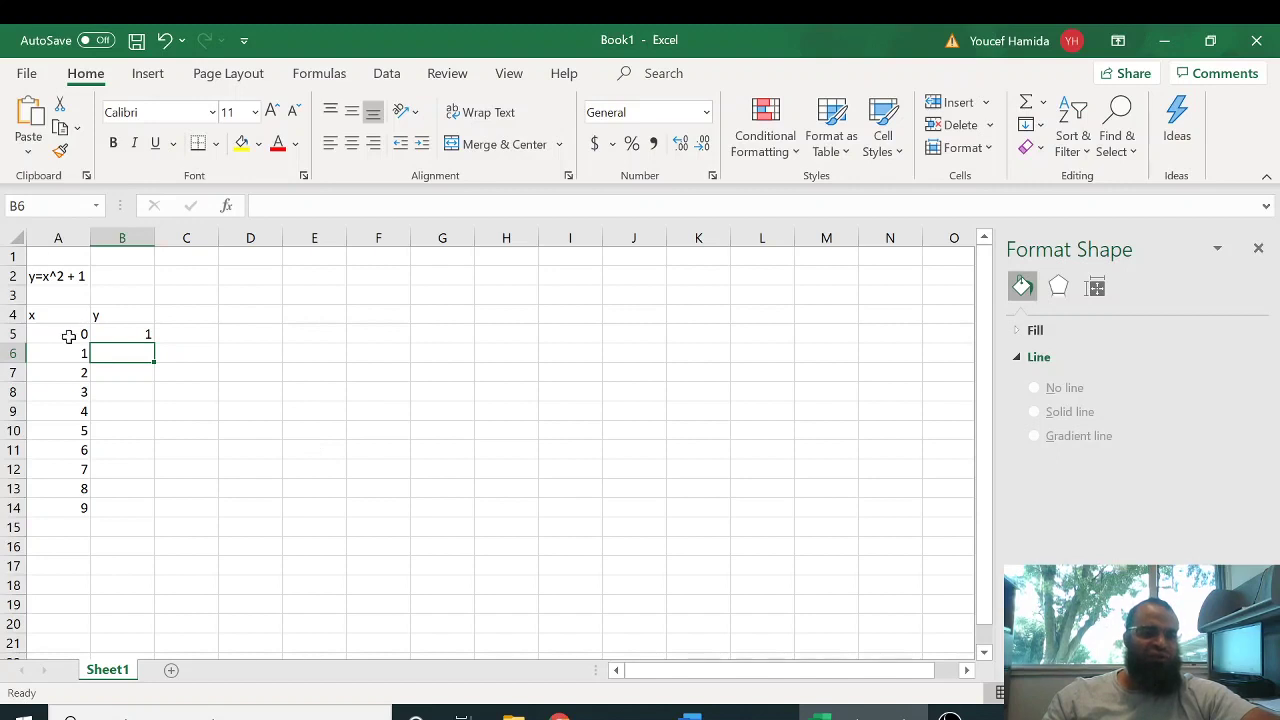
Fill the formula in B5 down to B14 and check the copied formula in B6.
{"action": "left_click", "coordinate": [146, 338]}
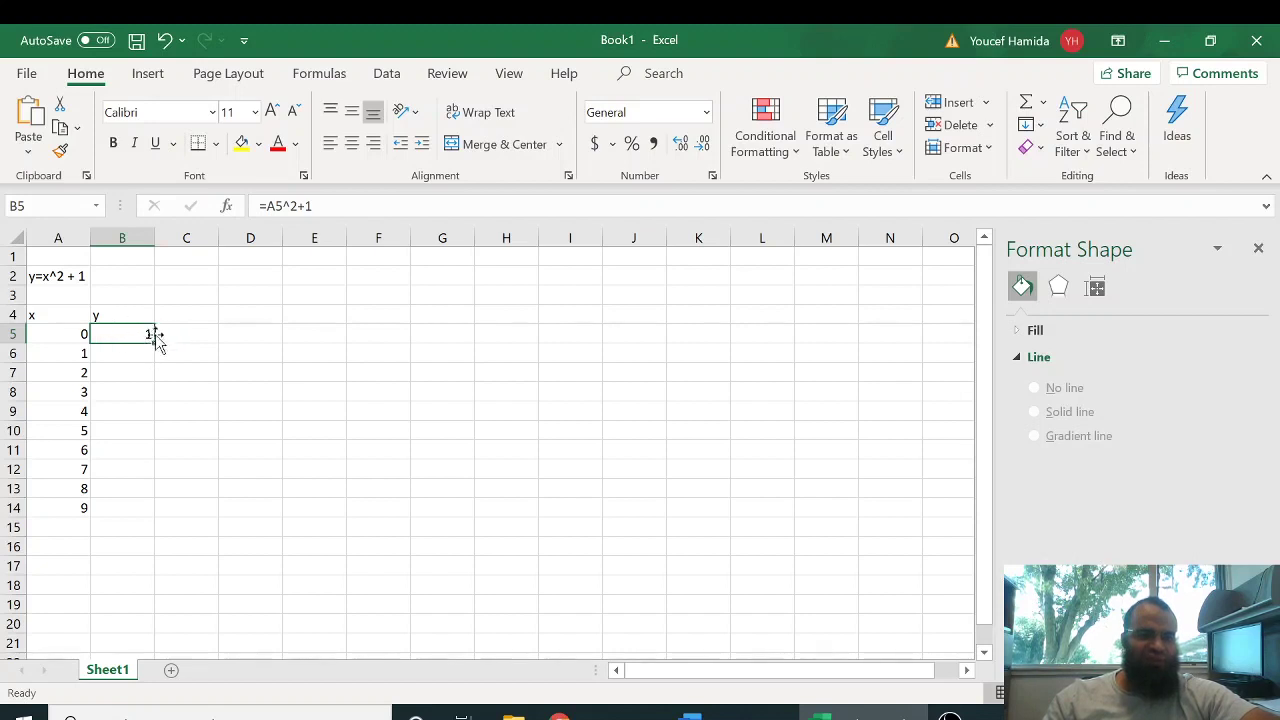
{"action": "left_click_drag", "start_coordinate": [154, 343], "coordinate": [146, 511]}
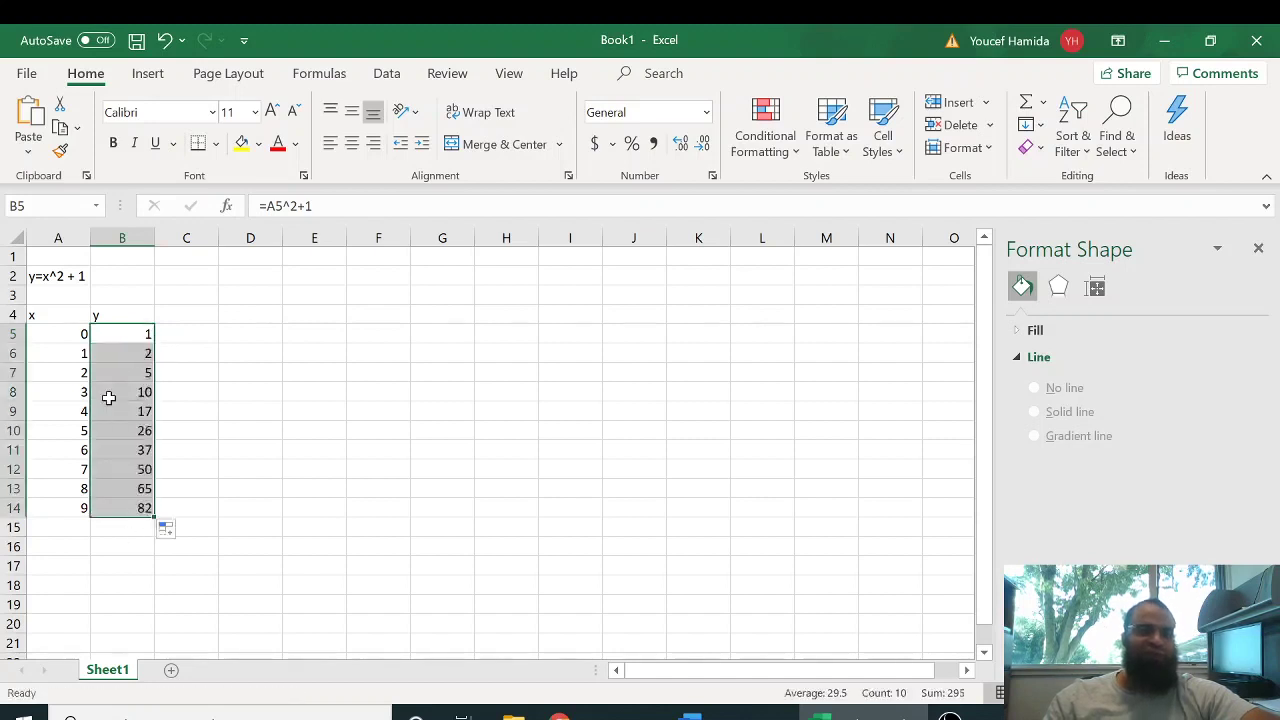
{"action": "left_click", "coordinate": [125, 350]}
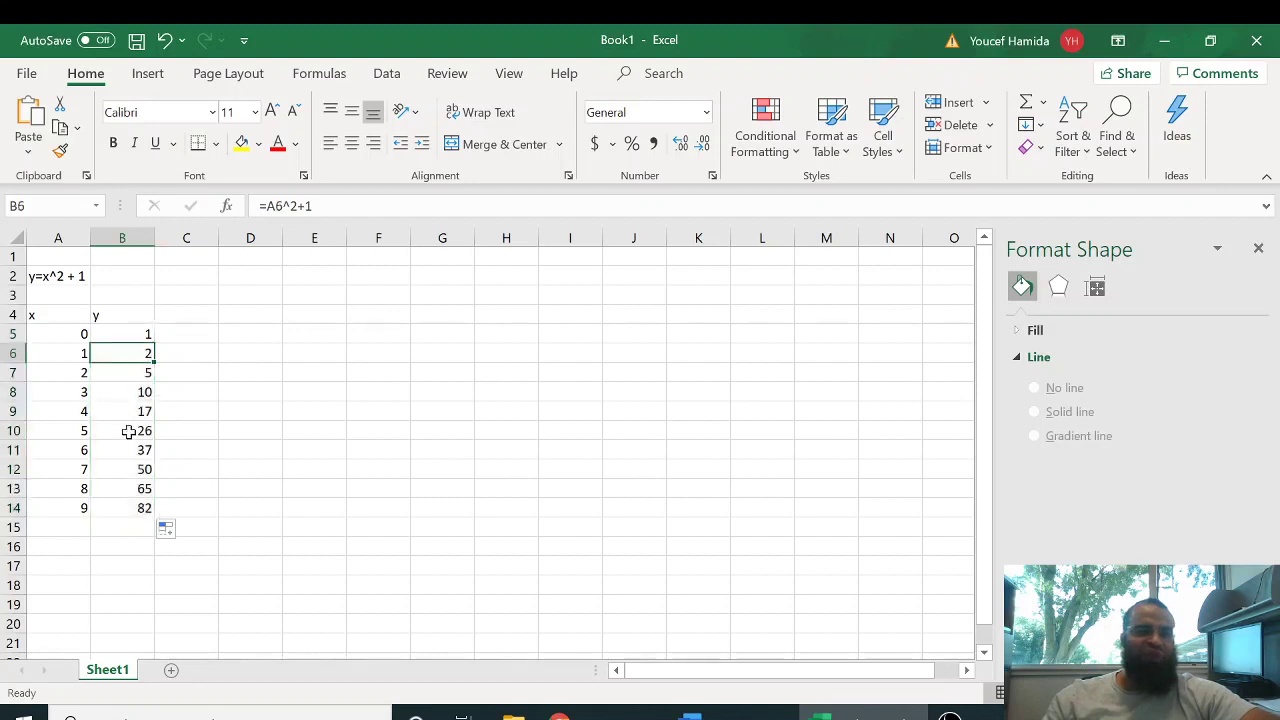
Insert a markers-only scatter chart of the x and y data in A4:B14.
{"action": "left_click_drag", "start_coordinate": [58, 317], "coordinate": [143, 507]}
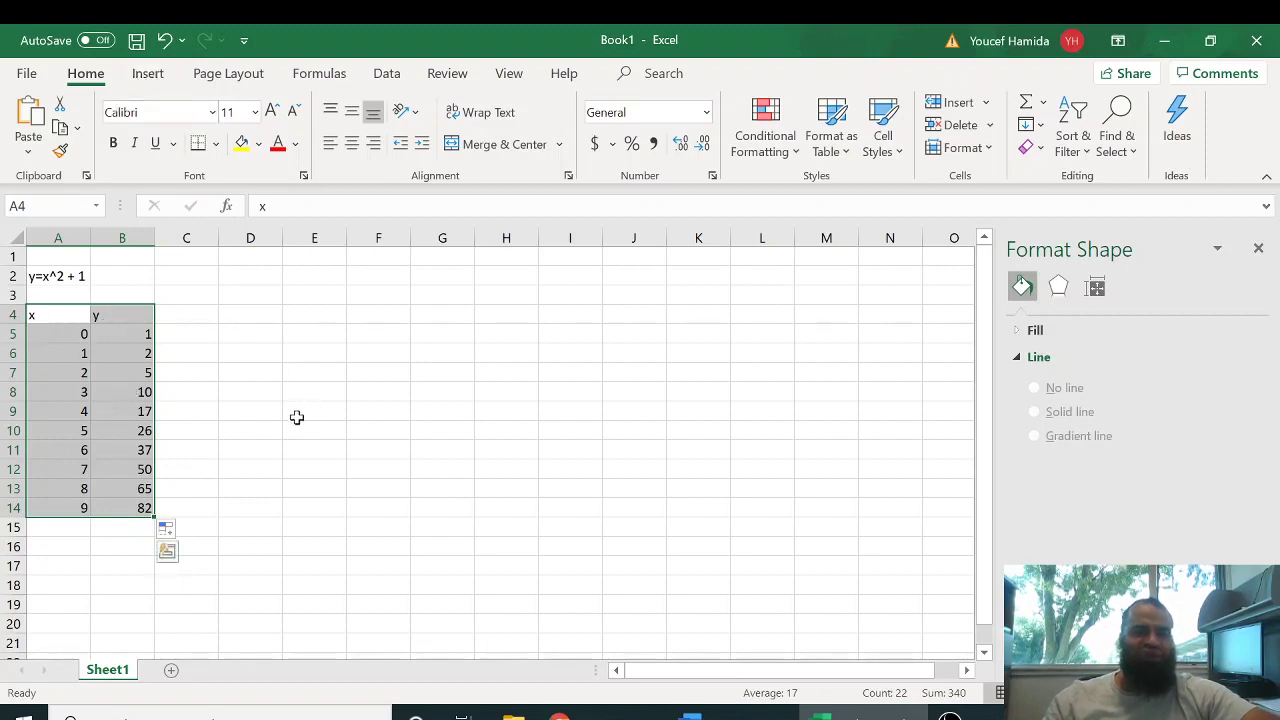
{"action": "left_click", "coordinate": [150, 78]}
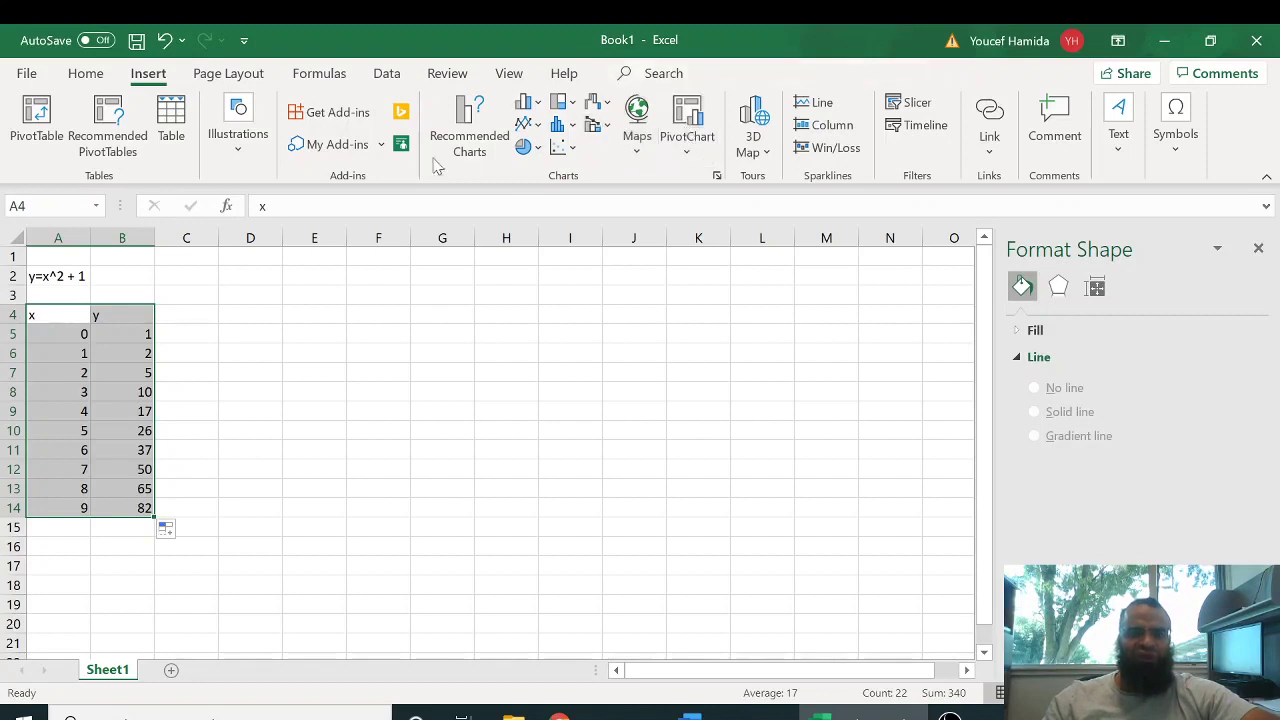
{"action": "left_click", "coordinate": [570, 150]}
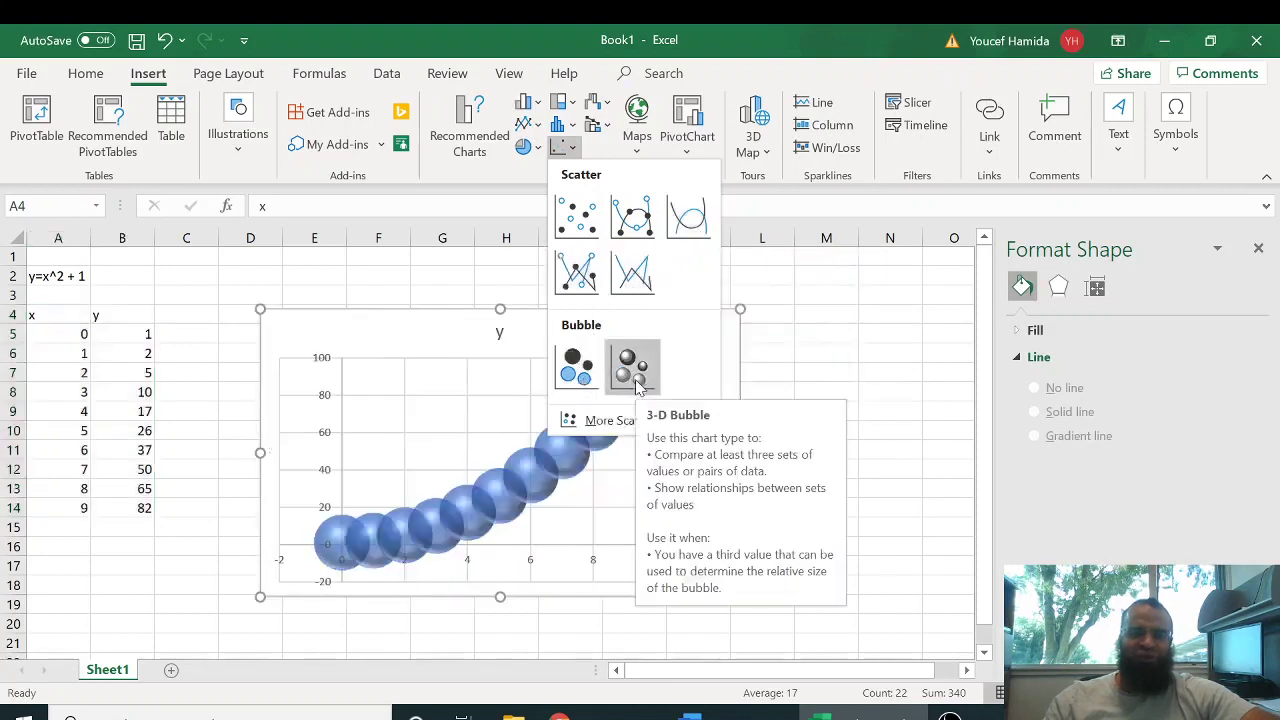
{"action": "left_click", "coordinate": [578, 220]}
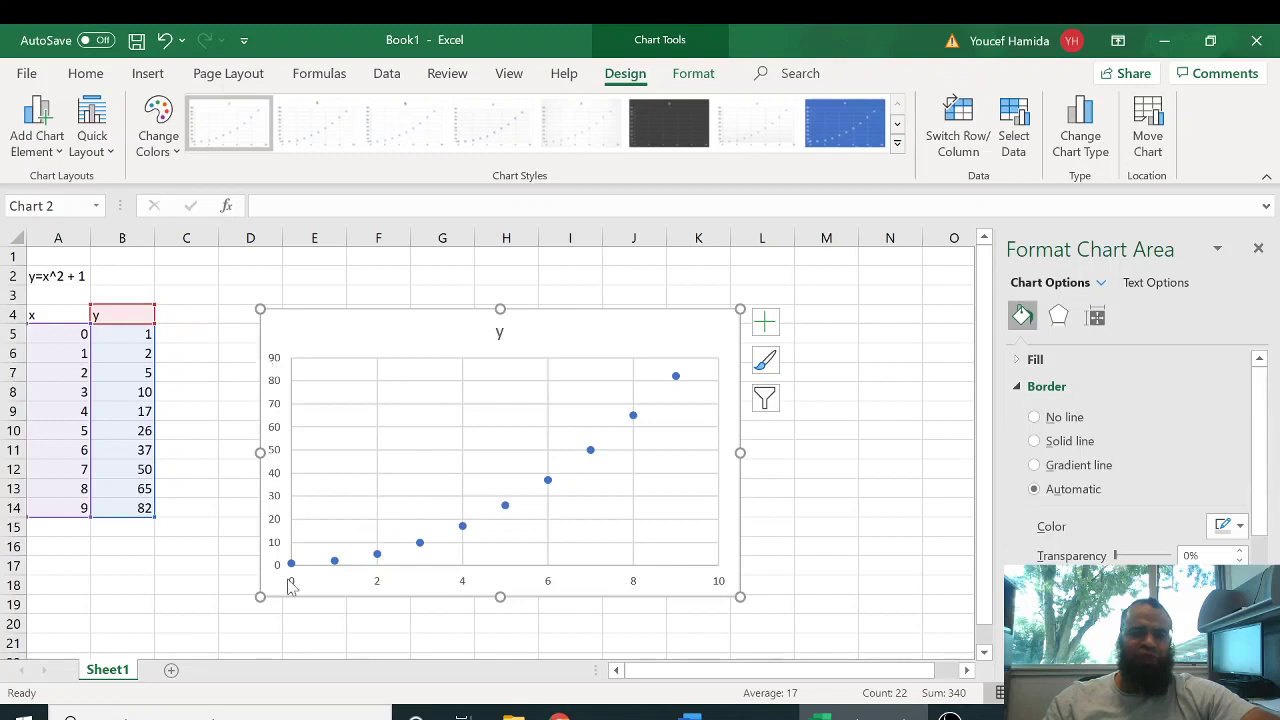
Add axis titles to the scatter chart and set the horizontal axis title to x(m).
{"action": "left_click", "coordinate": [758, 331]}
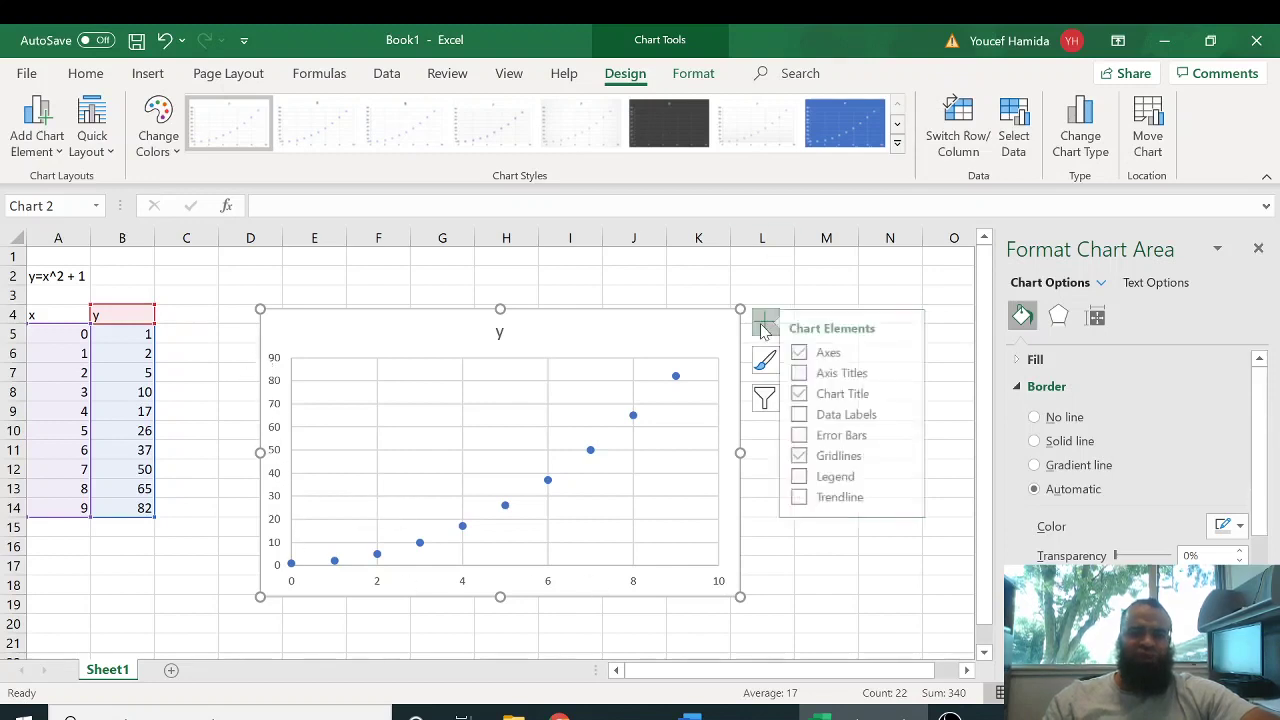
{"action": "left_click", "coordinate": [809, 376]}
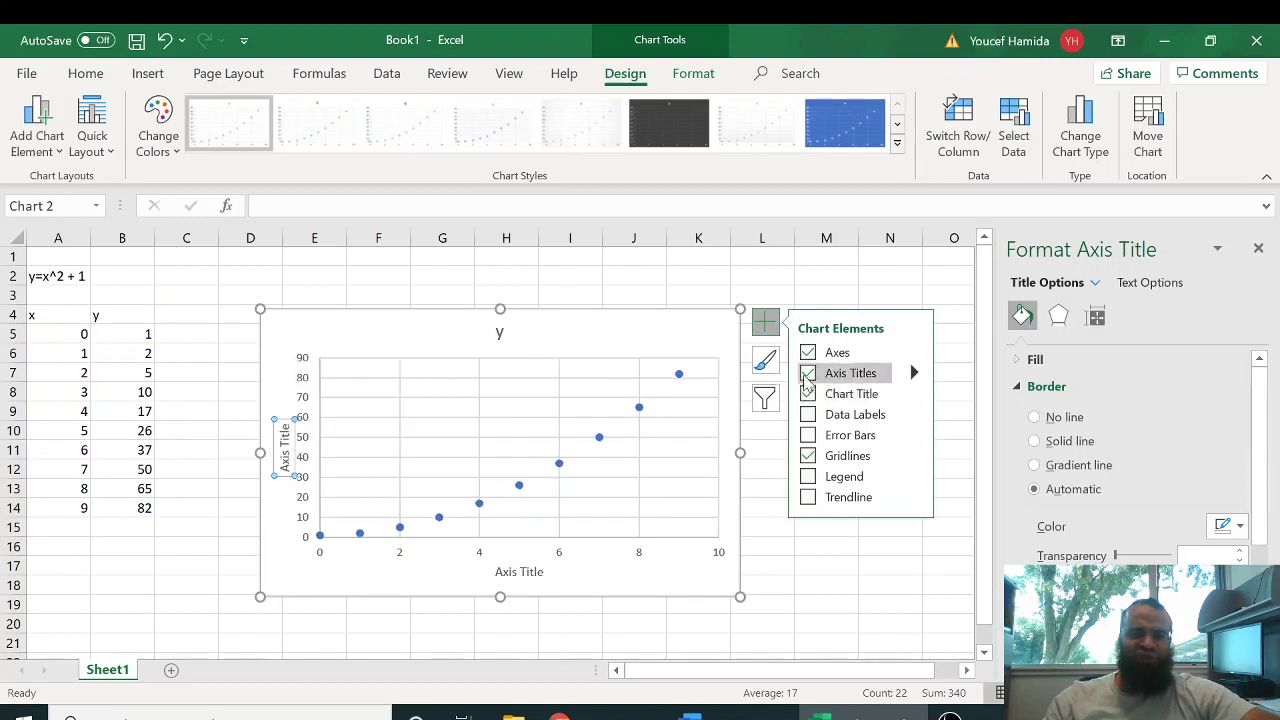
{"action": "left_click", "coordinate": [521, 573]}
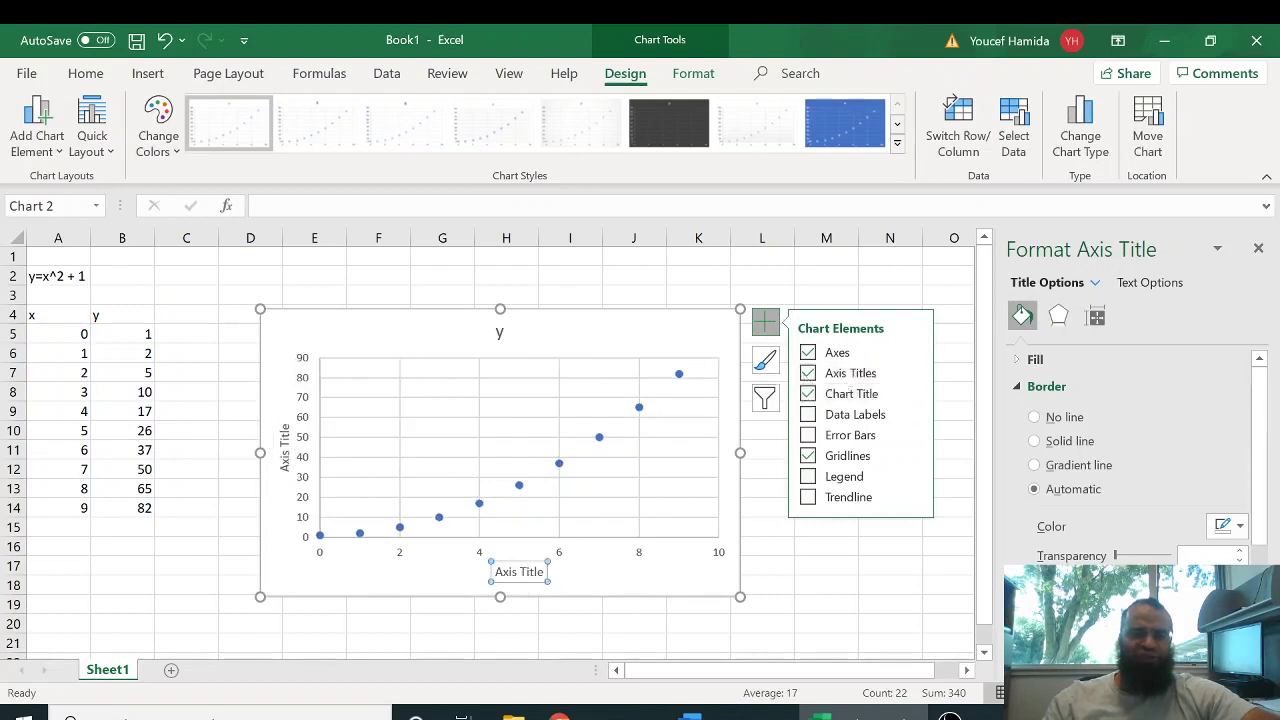
{"action": "left_click", "coordinate": [519, 571]}
{"action": "triple_click", "coordinate": [519, 571]}
{"action": "type", "text": "x"}
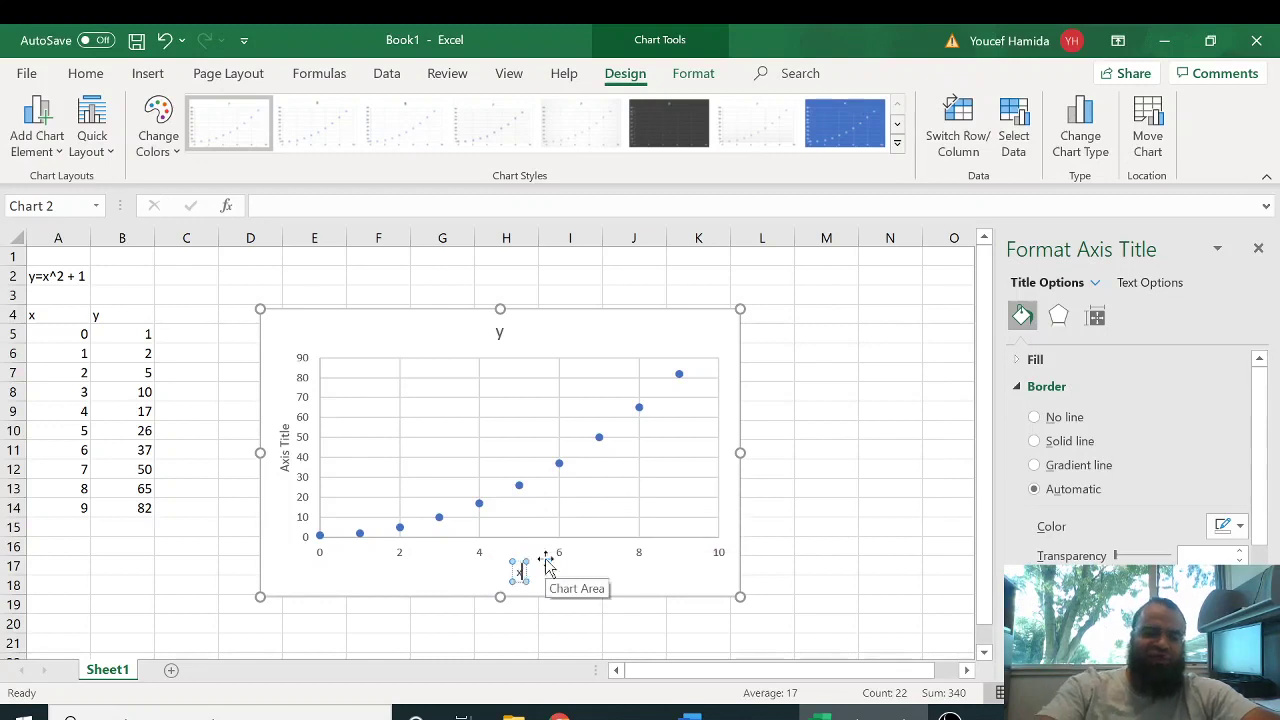
{"action": "type", "text": "(m"}
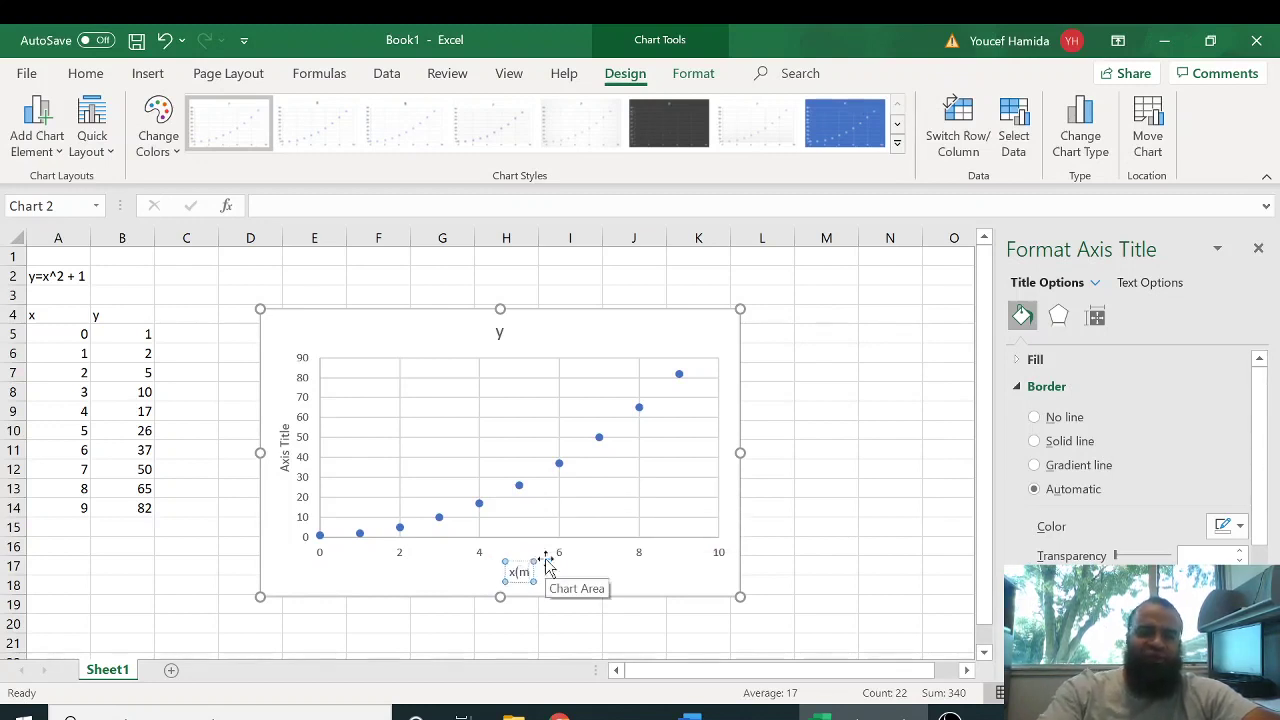
{"action": "type", "text": ")"}
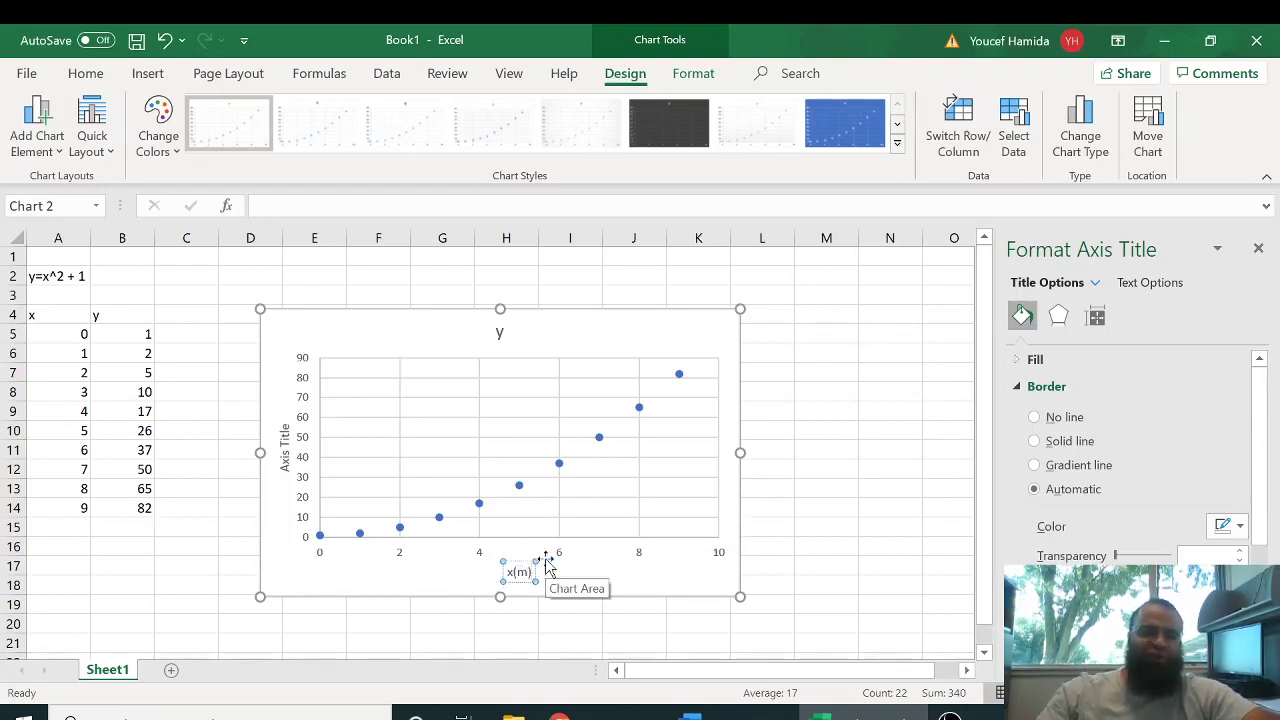
Replace the placeholder text of the chart's vertical axis title with y(m).
{"action": "left_click", "coordinate": [286, 436]}
{"action": "triple_click", "coordinate": [291, 459]}
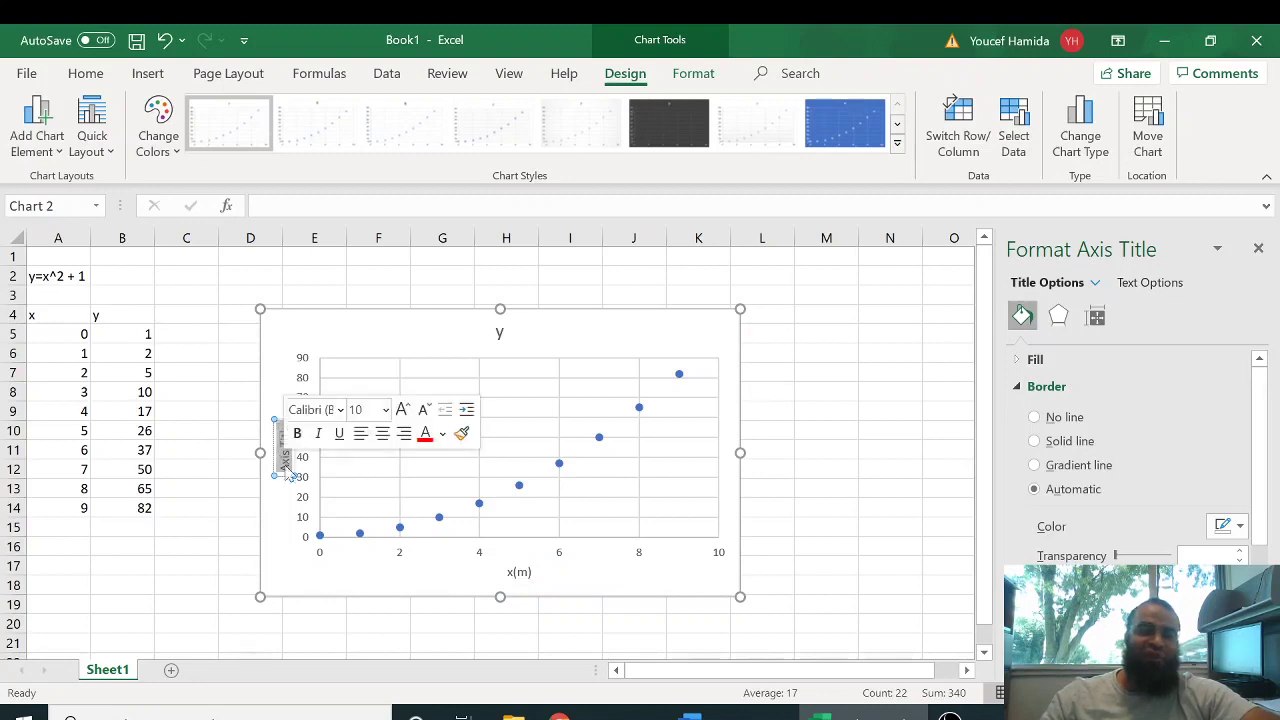
{"action": "key", "text": "BackSpace"}
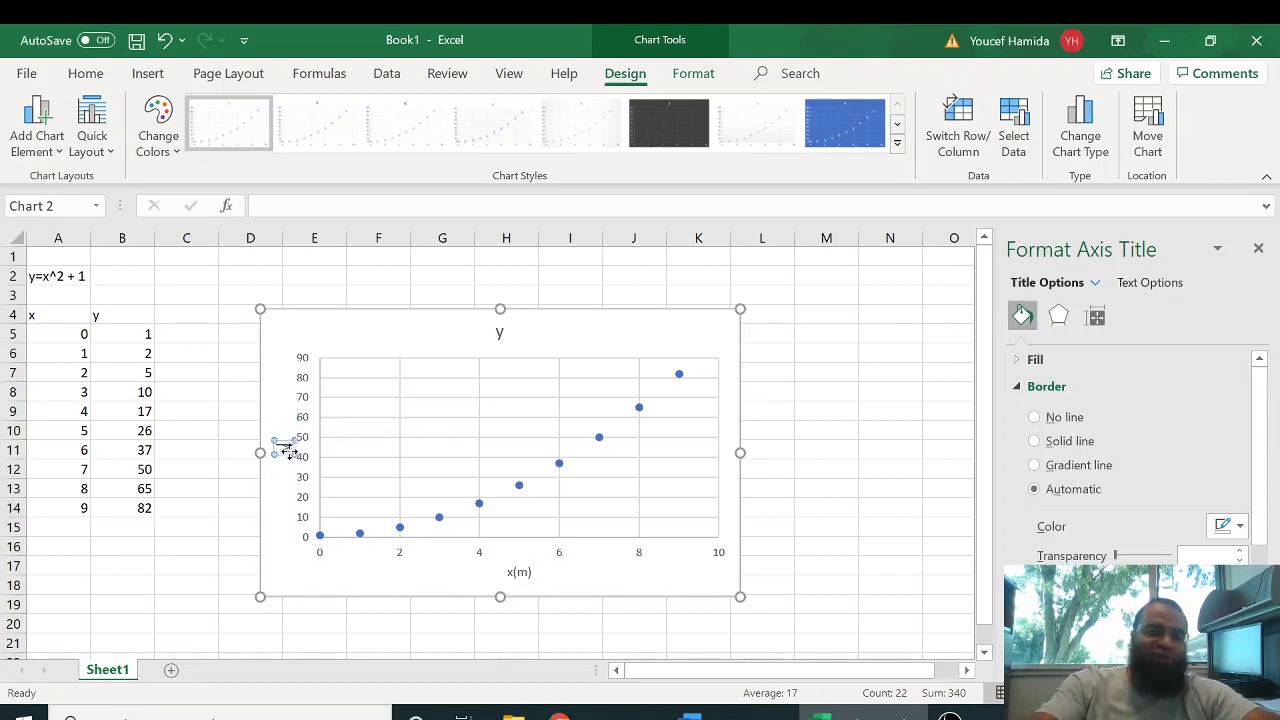
{"action": "type", "text": "y(m)"}
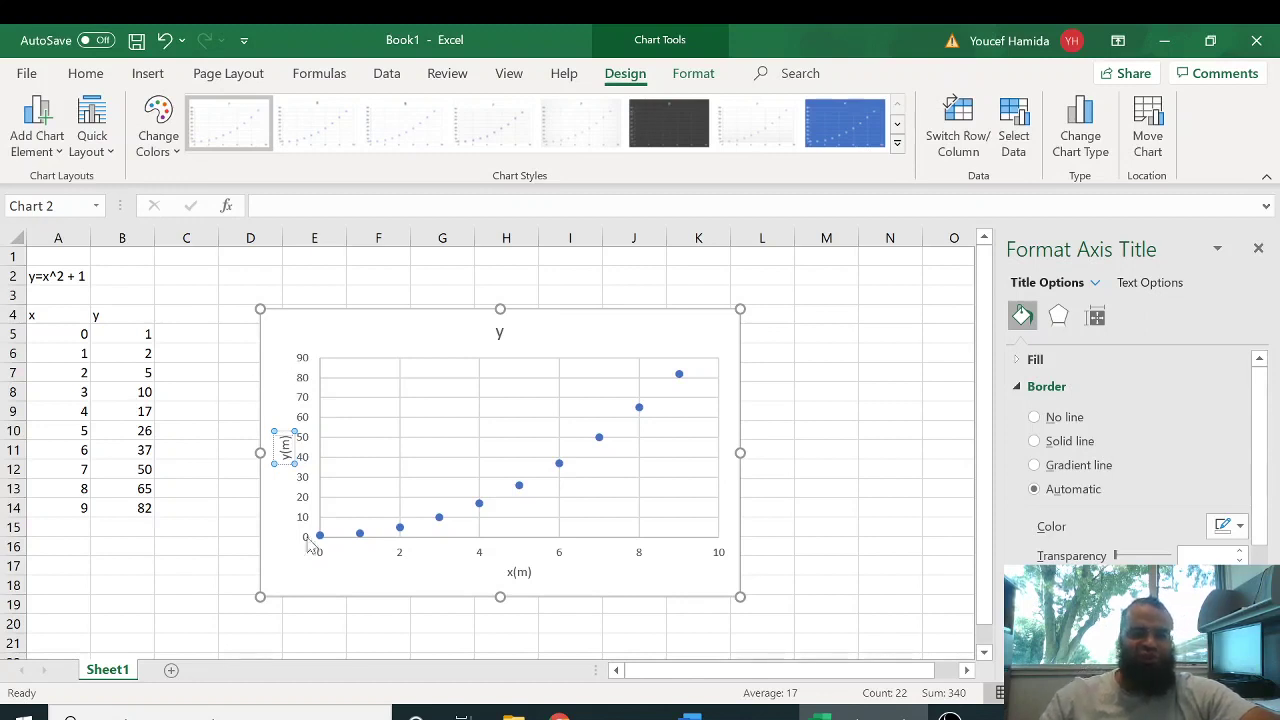
{"action": "left_click", "coordinate": [407, 570]}
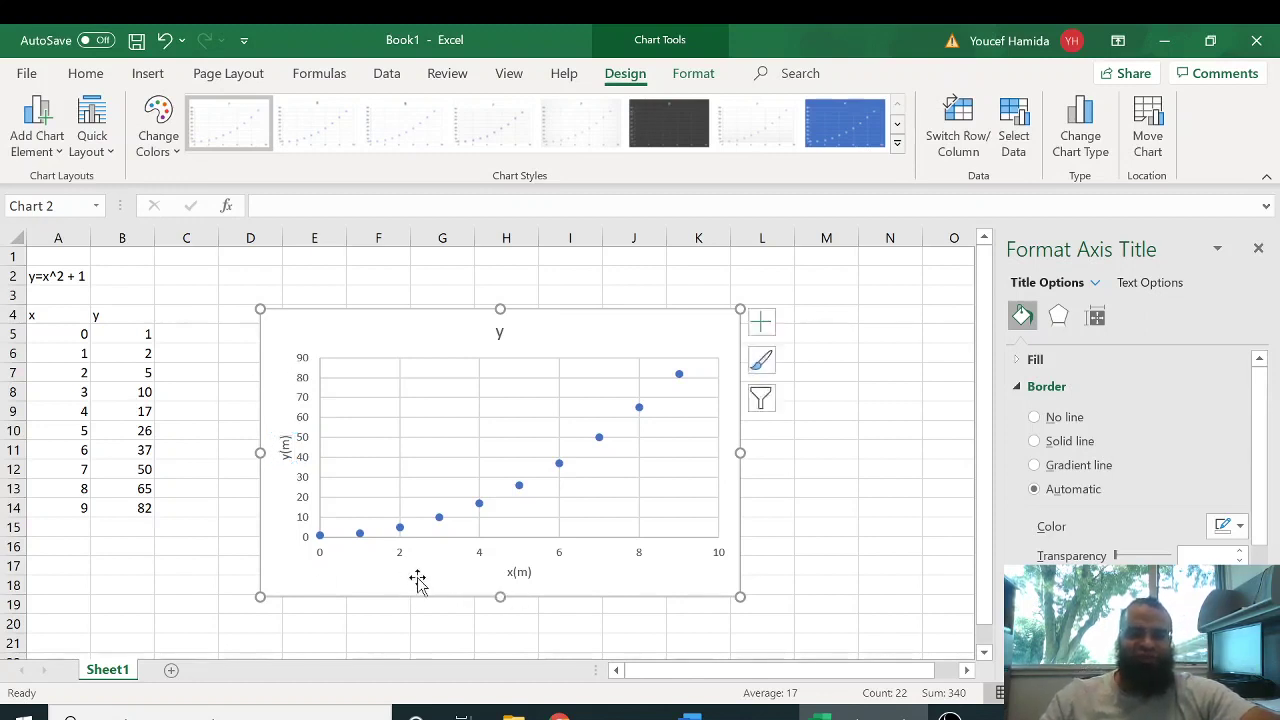
Examine the first three x and y data pairs in cells A5 to B7 that the chart plots.
{"action": "left_click", "coordinate": [80, 333]}
{"action": "left_click", "coordinate": [123, 335]}
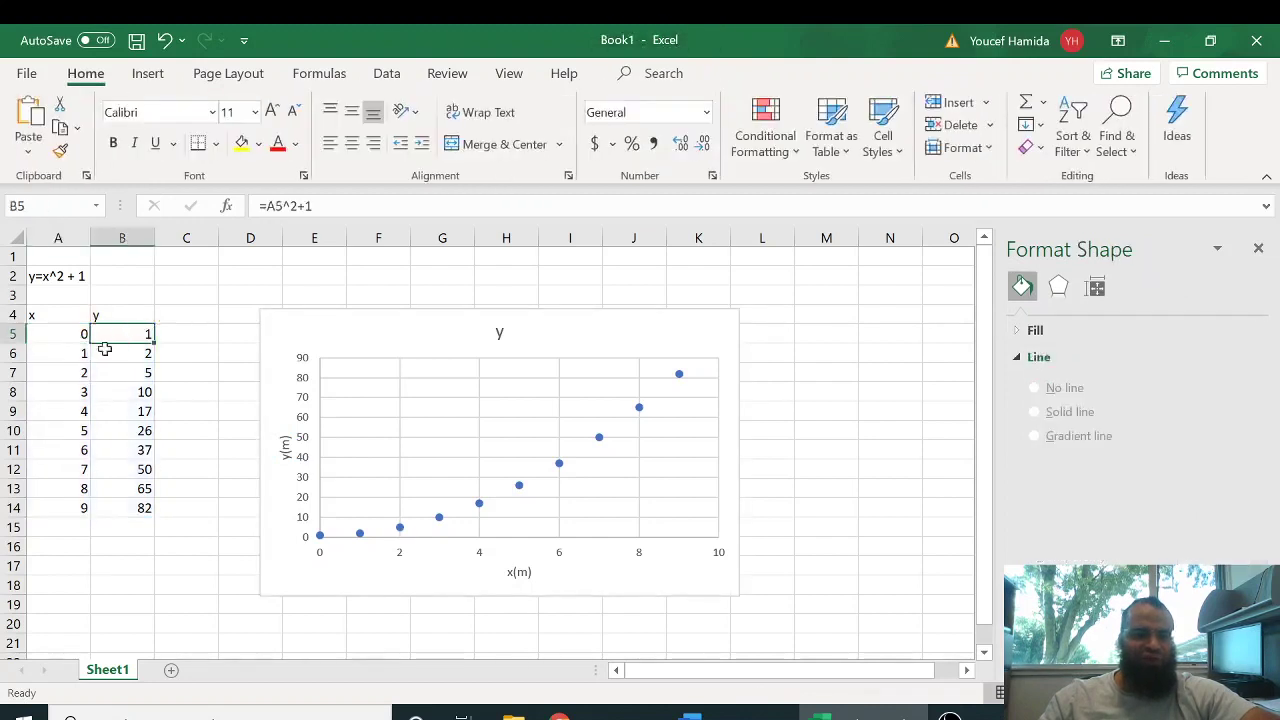
{"action": "left_click", "coordinate": [80, 355]}
{"action": "left_click", "coordinate": [138, 358]}
{"action": "left_click", "coordinate": [97, 375]}
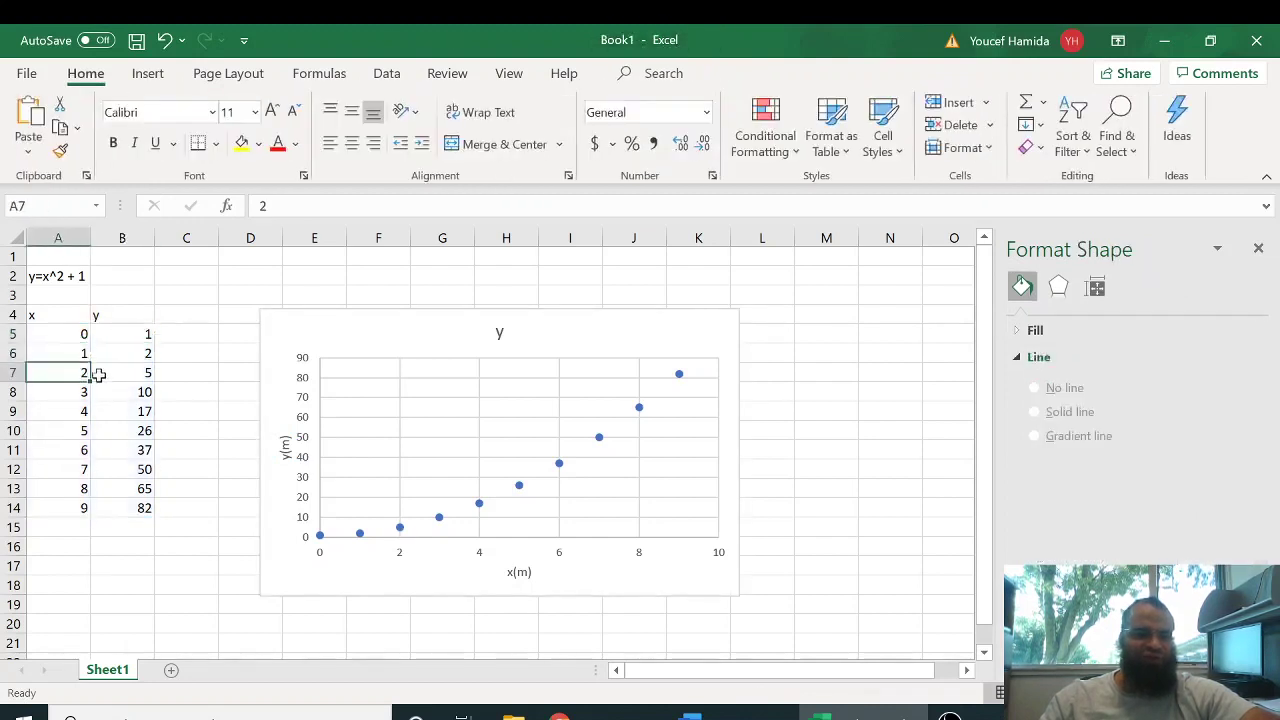
{"action": "left_click", "coordinate": [134, 377]}
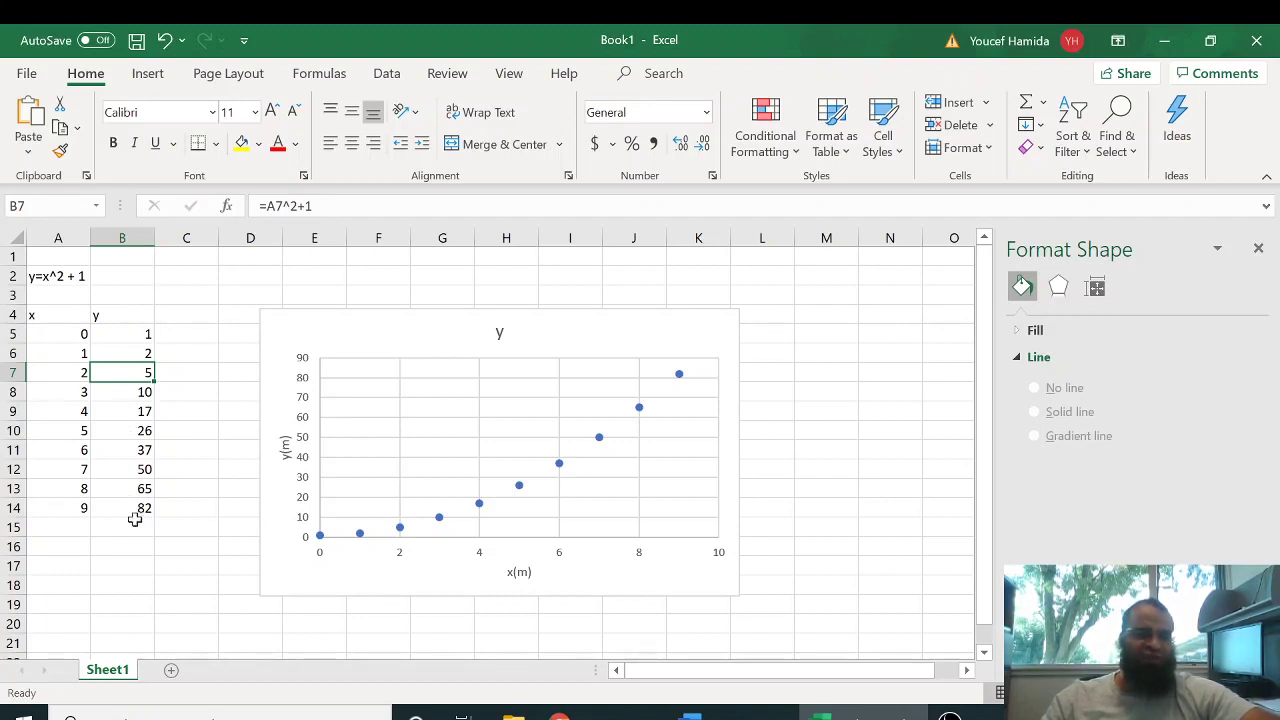
Change the chart title to "height vs. range".
{"action": "left_click", "coordinate": [496, 334]}
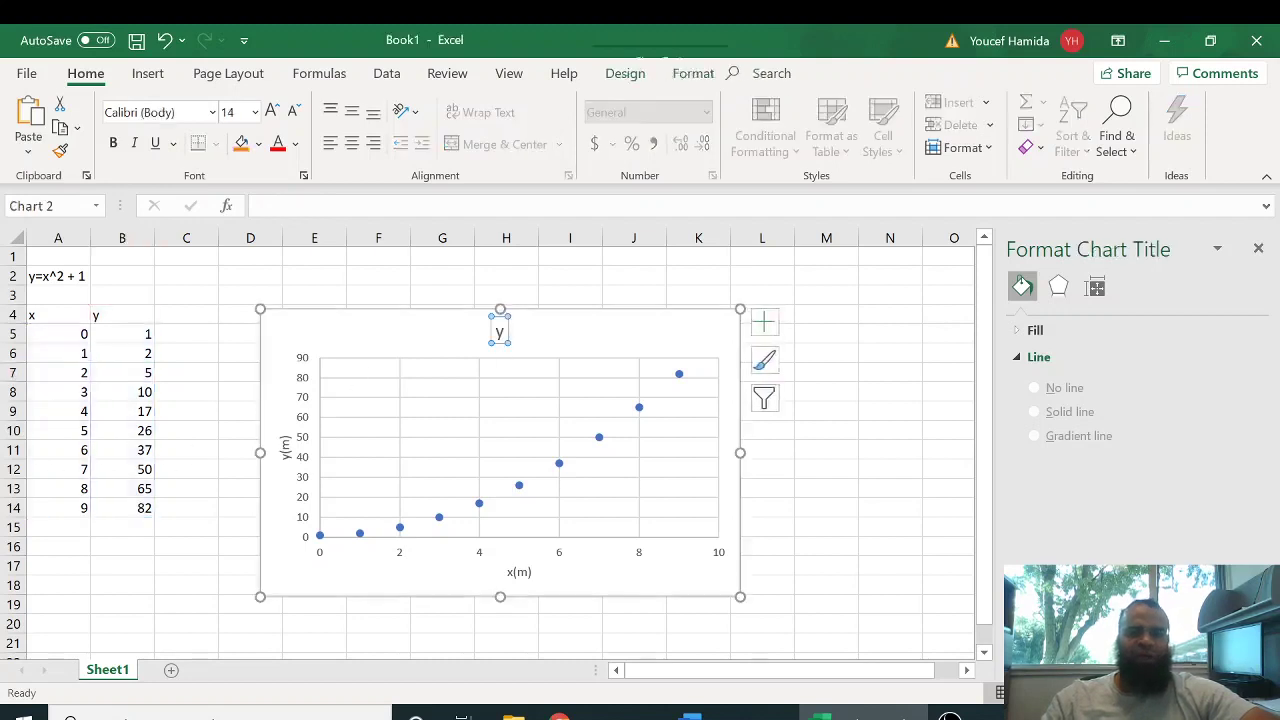
{"action": "double_click", "coordinate": [498, 332]}
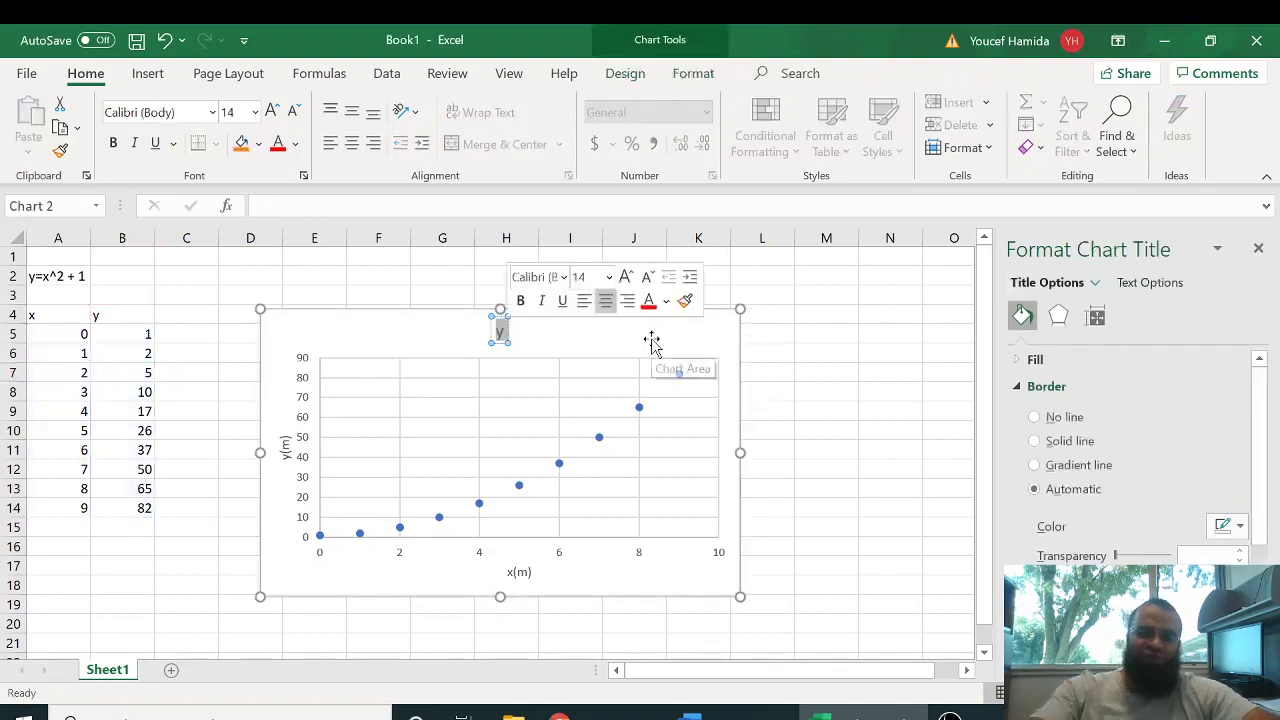
{"action": "type", "text": "h"}
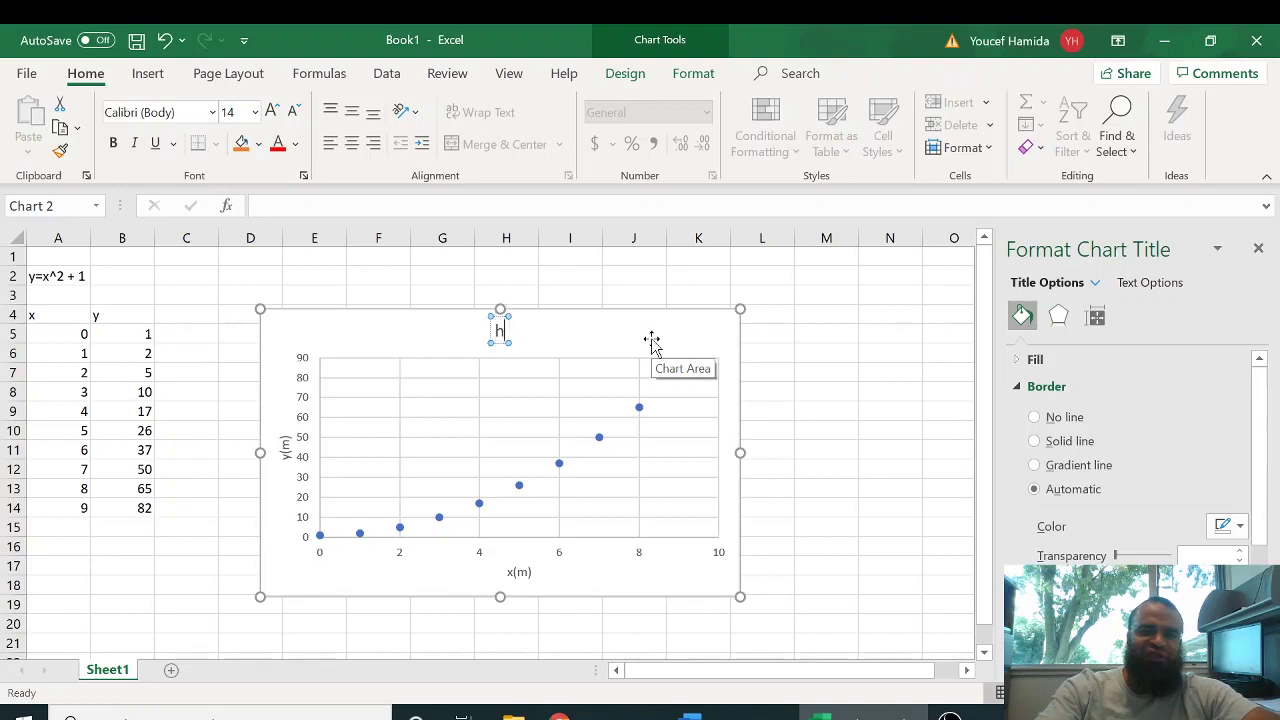
{"action": "type", "text": "eight vs."}
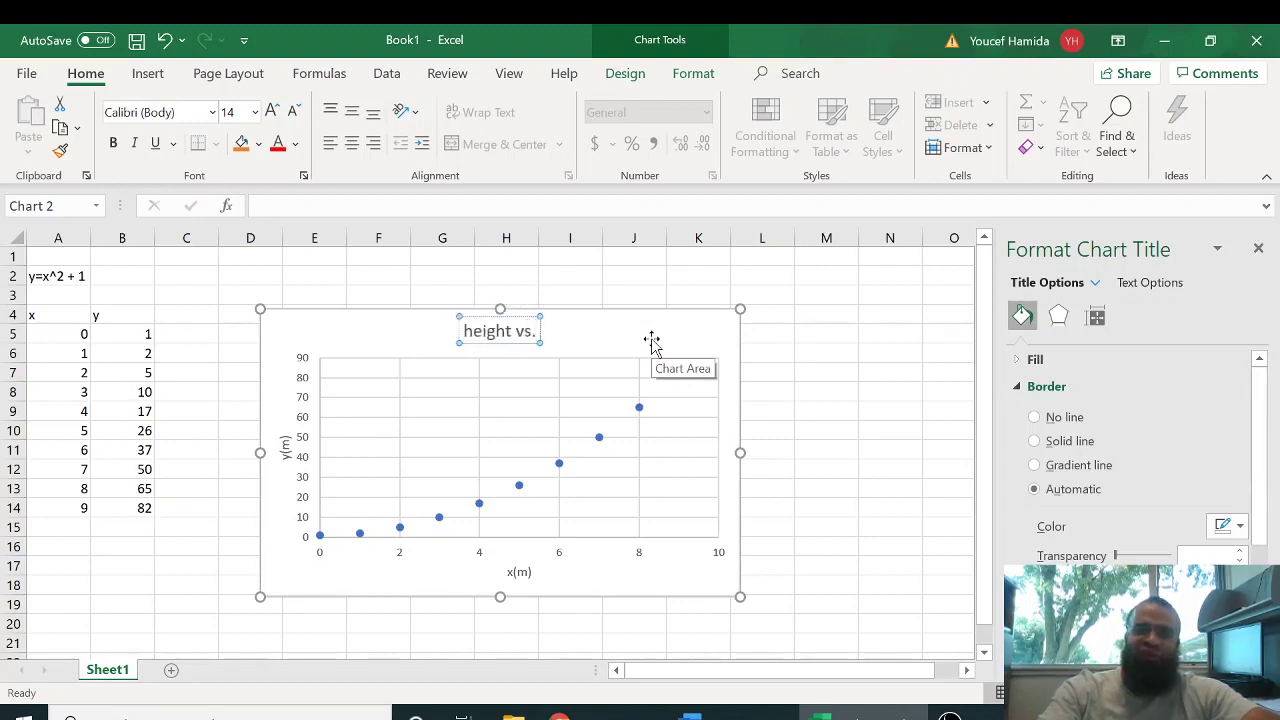
{"action": "type", "text": " range"}
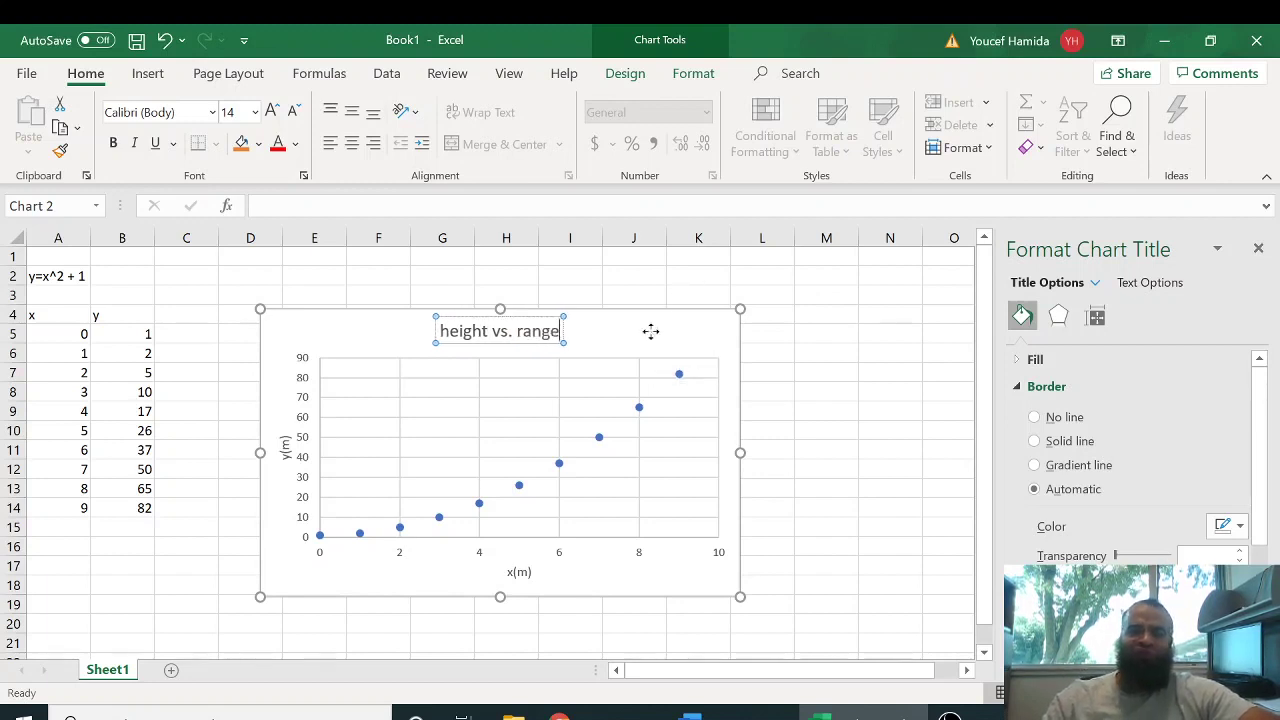
{"action": "left_click", "coordinate": [650, 331]}
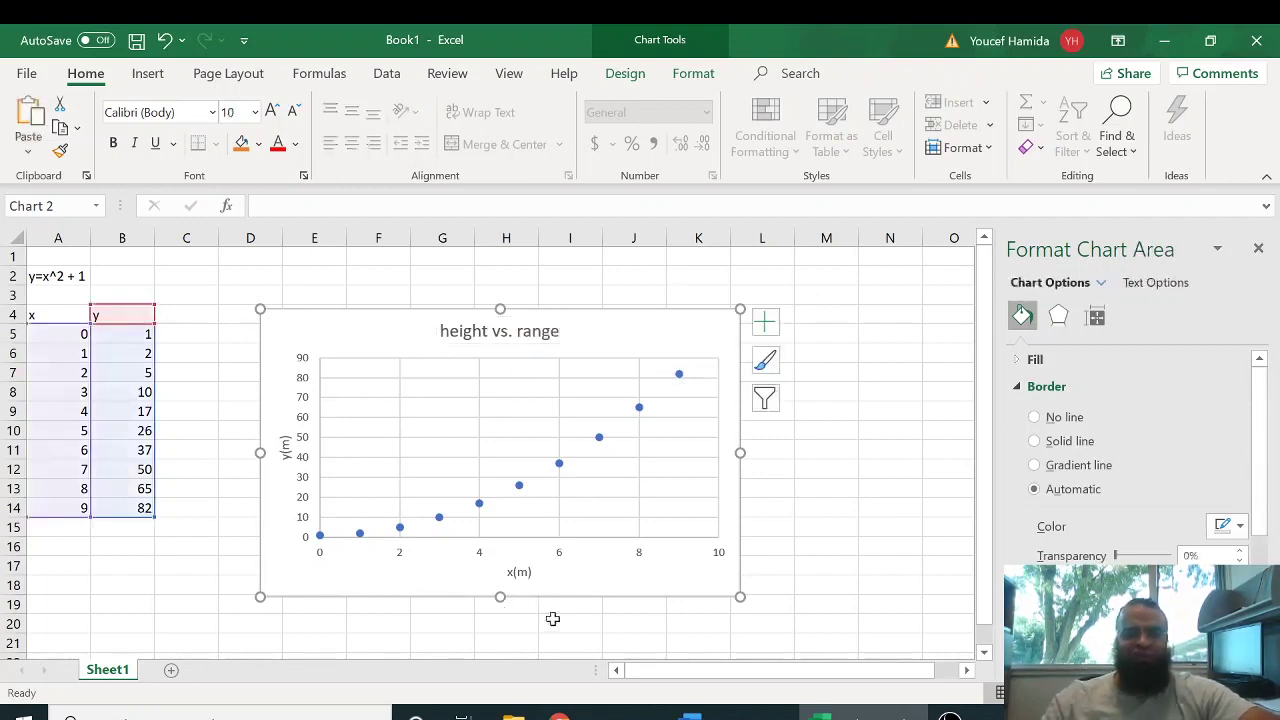
Increase the font size of the horizontal axis title x(m) to 14.
{"action": "left_click", "coordinate": [519, 572]}
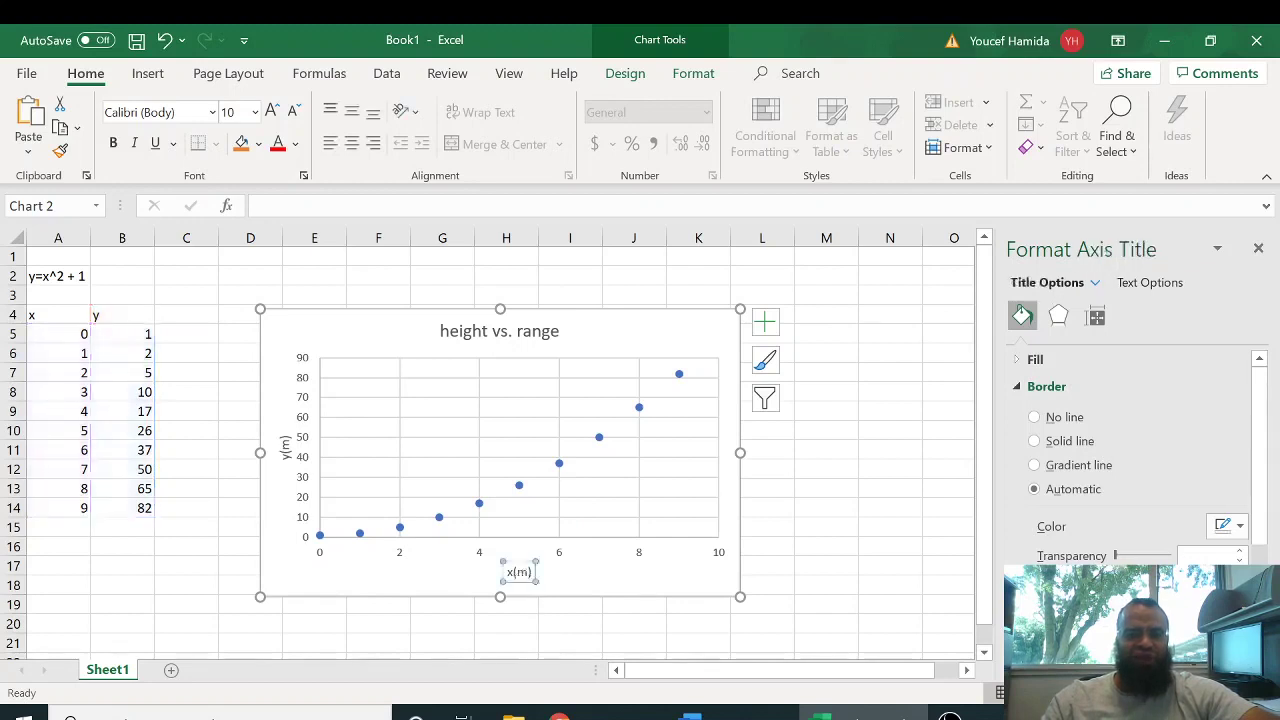
{"action": "left_click", "coordinate": [516, 572]}
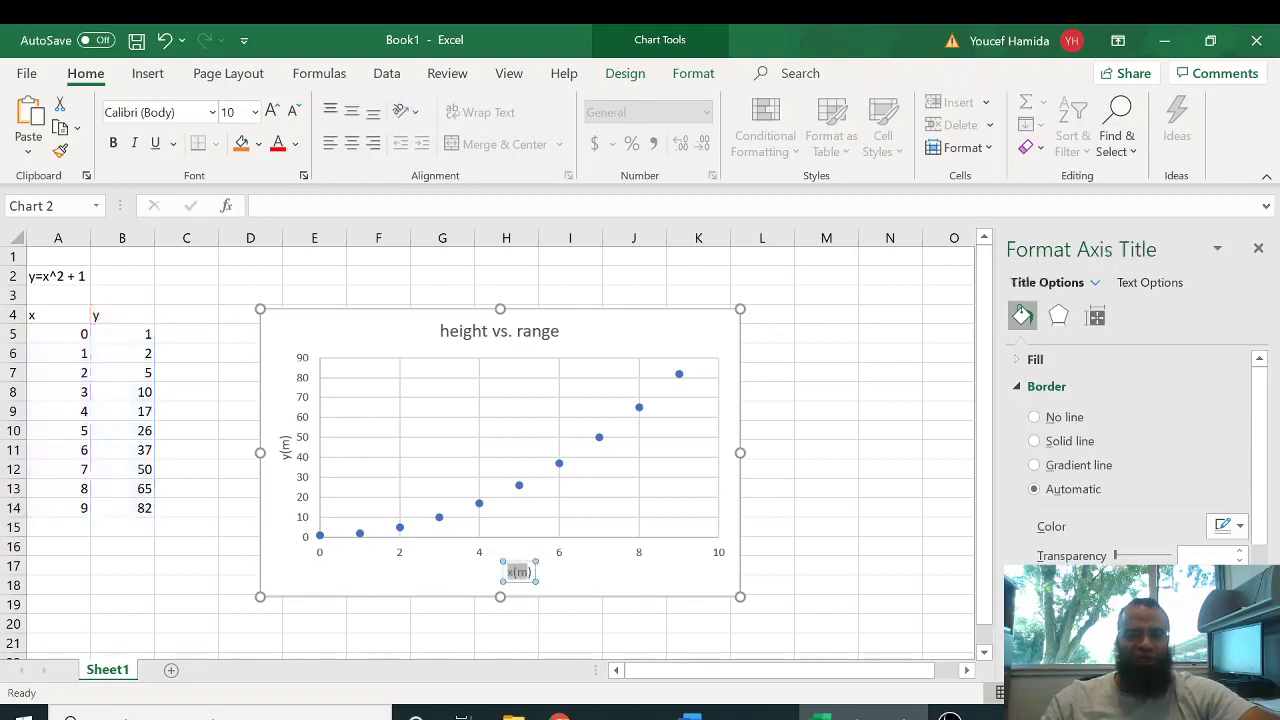
{"action": "left_click", "coordinate": [271, 111]}
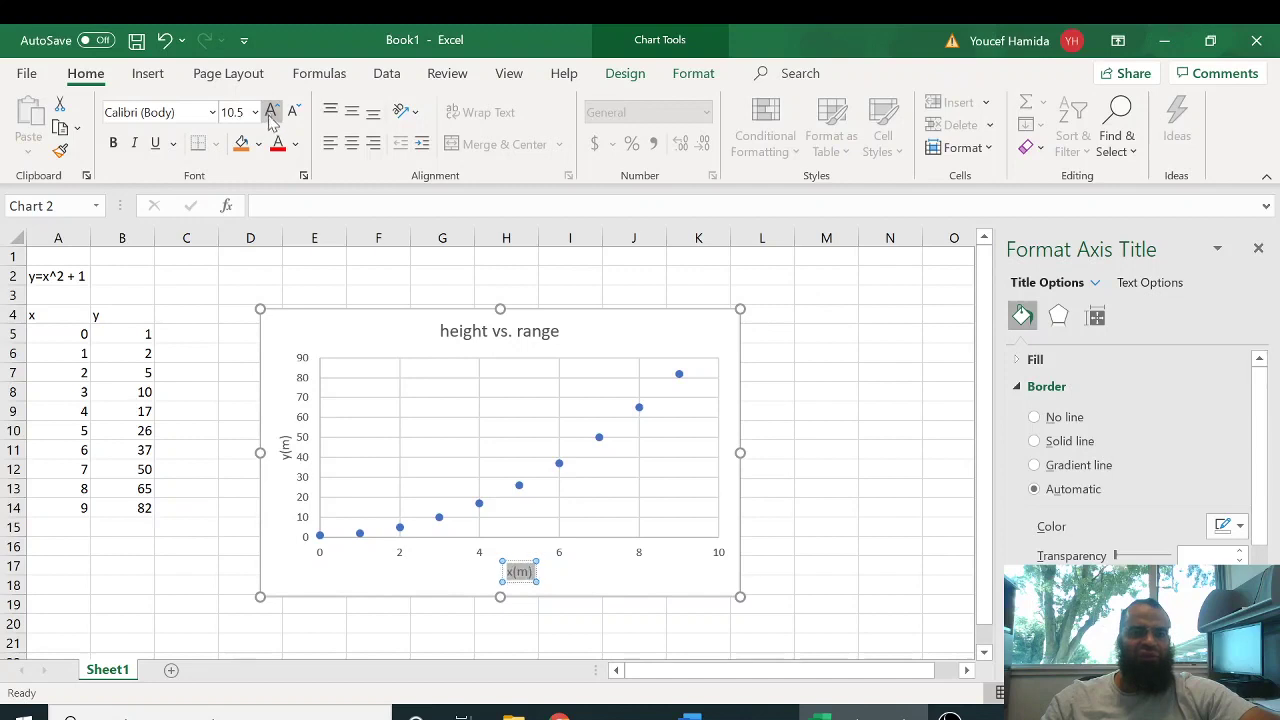
{"action": "left_click", "coordinate": [271, 111]}
{"action": "left_click", "coordinate": [271, 111]}
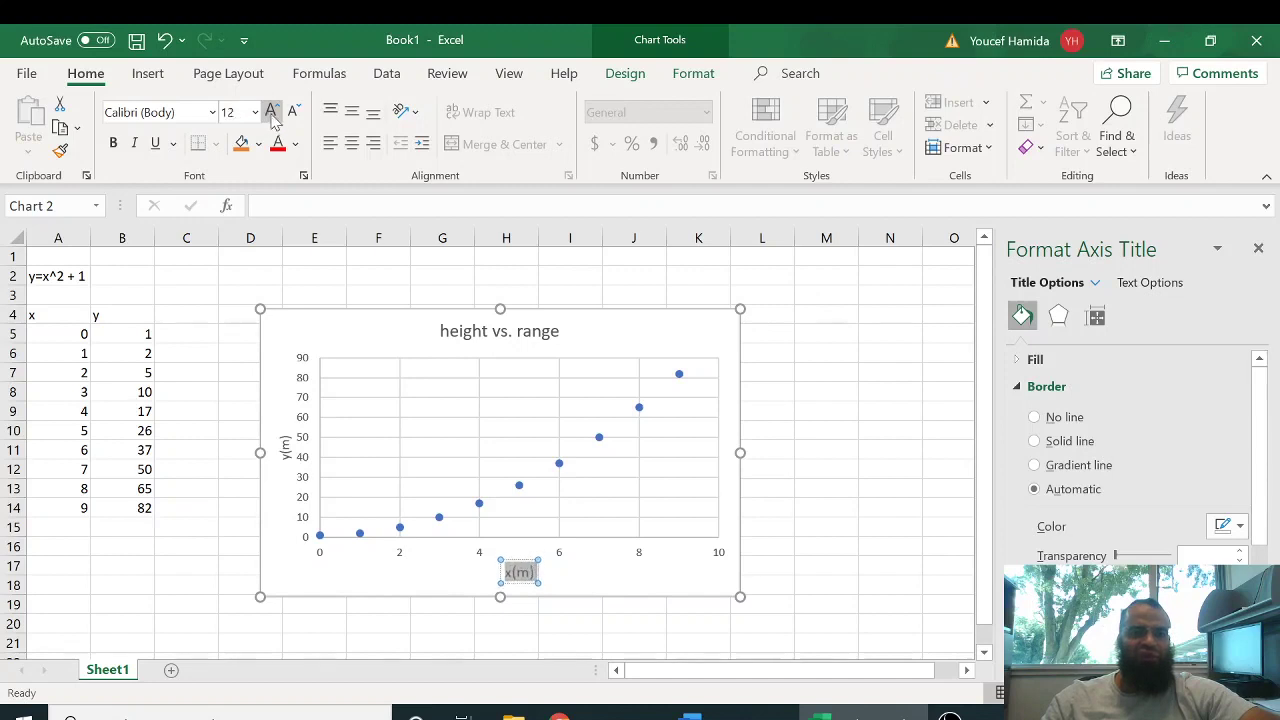
{"action": "left_click", "coordinate": [271, 111]}
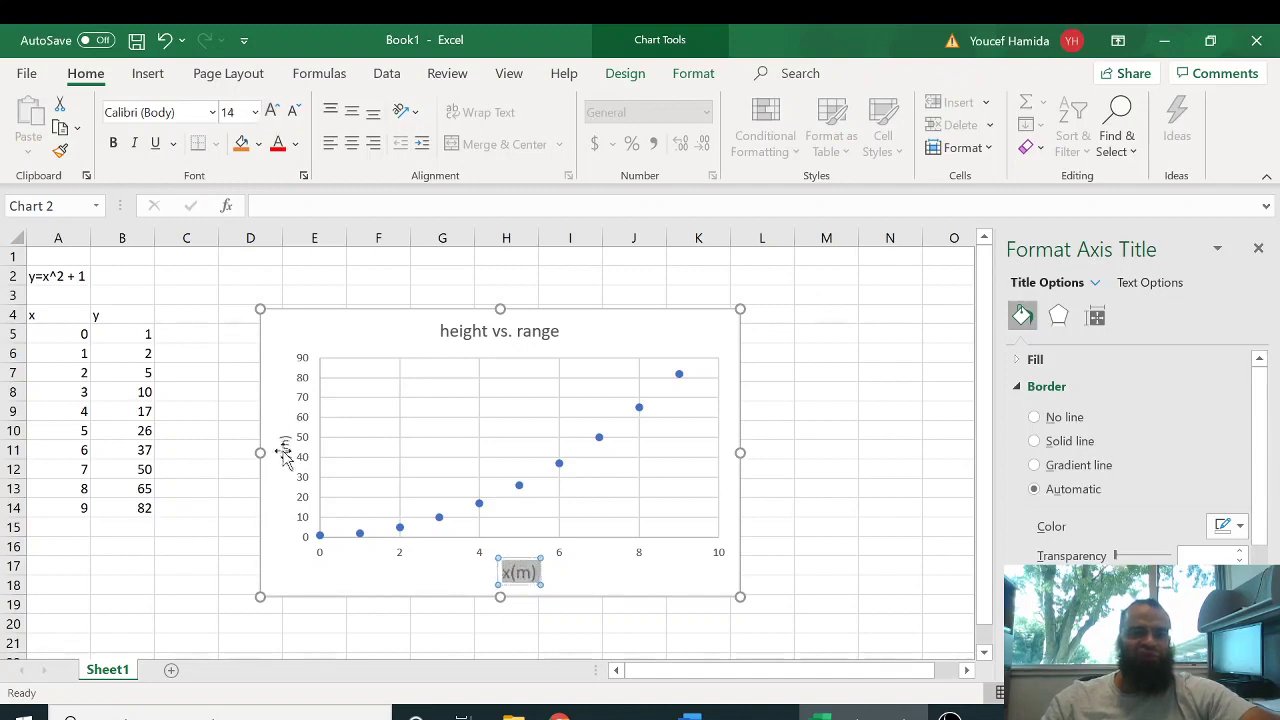
Increase the font size of the vertical axis title y(m) to 12.
{"action": "left_click", "coordinate": [285, 432]}
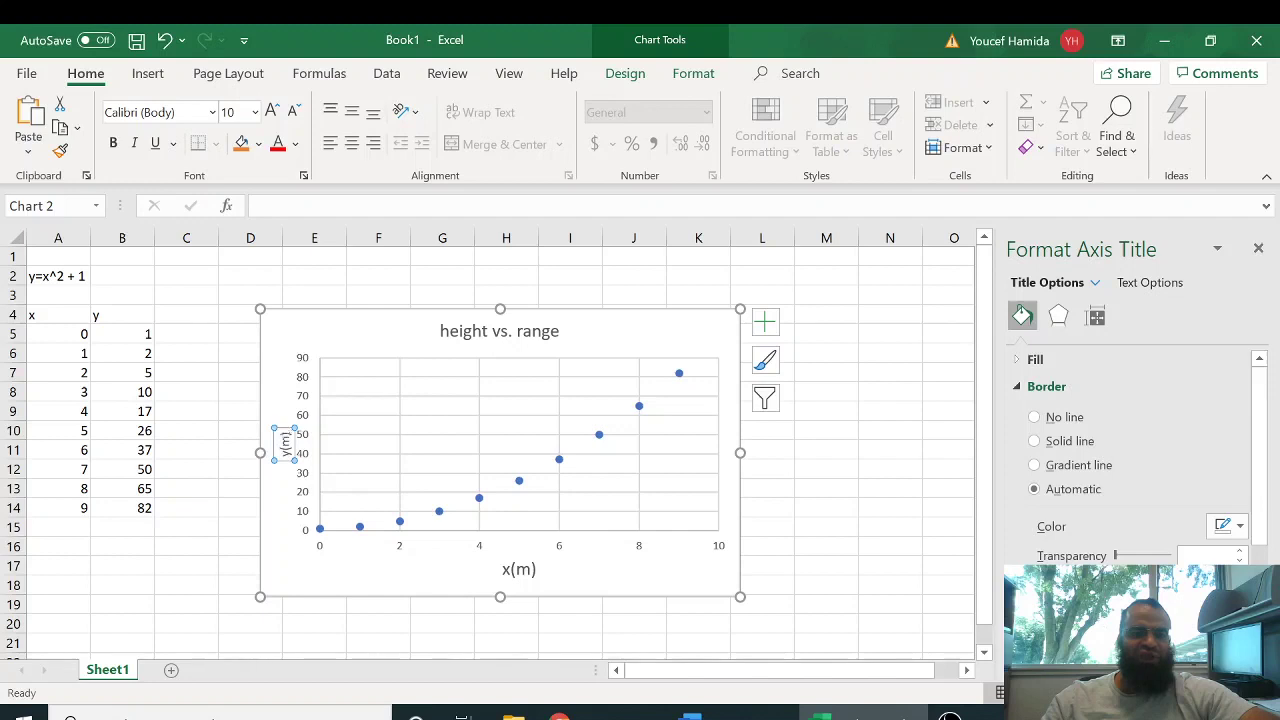
{"action": "mouse_move", "coordinate": [285, 433]}
{"action": "left_mouse_down"}
{"action": "mouse_move", "coordinate": [285, 452]}
{"action": "mouse_move", "coordinate": [287, 436]}
{"action": "left_mouse_up"}
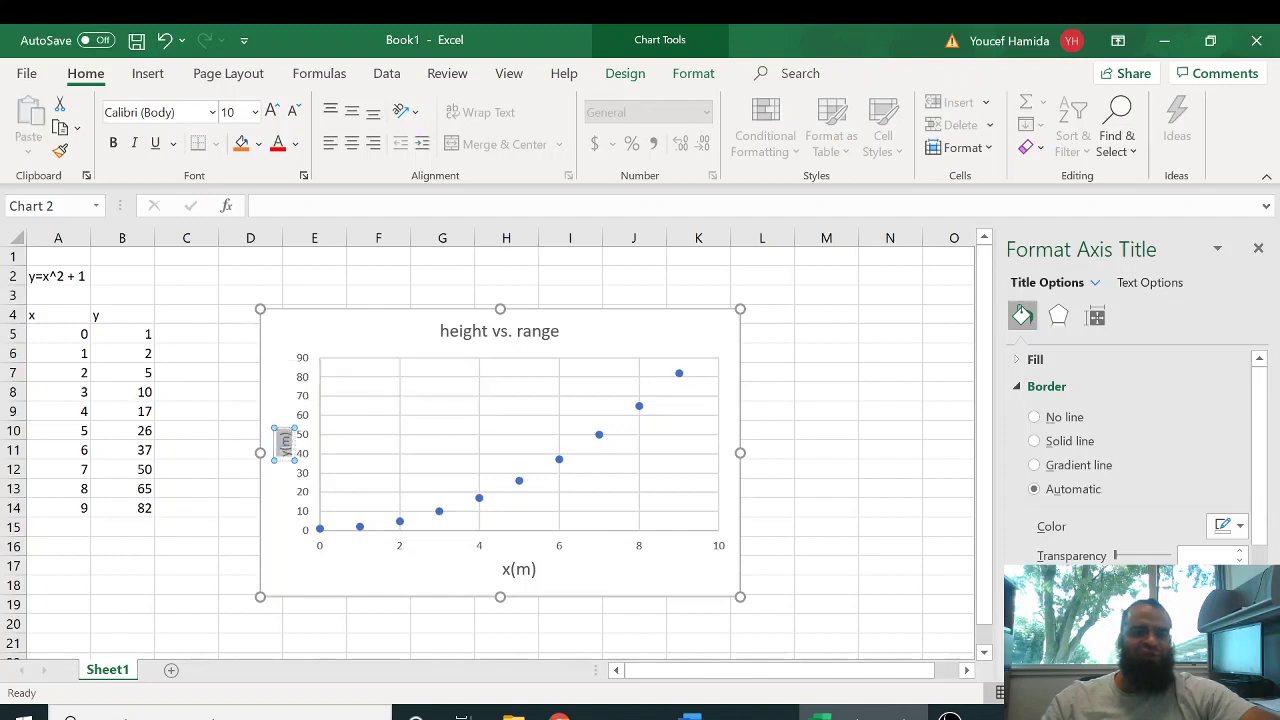
{"action": "left_click", "coordinate": [271, 112]}
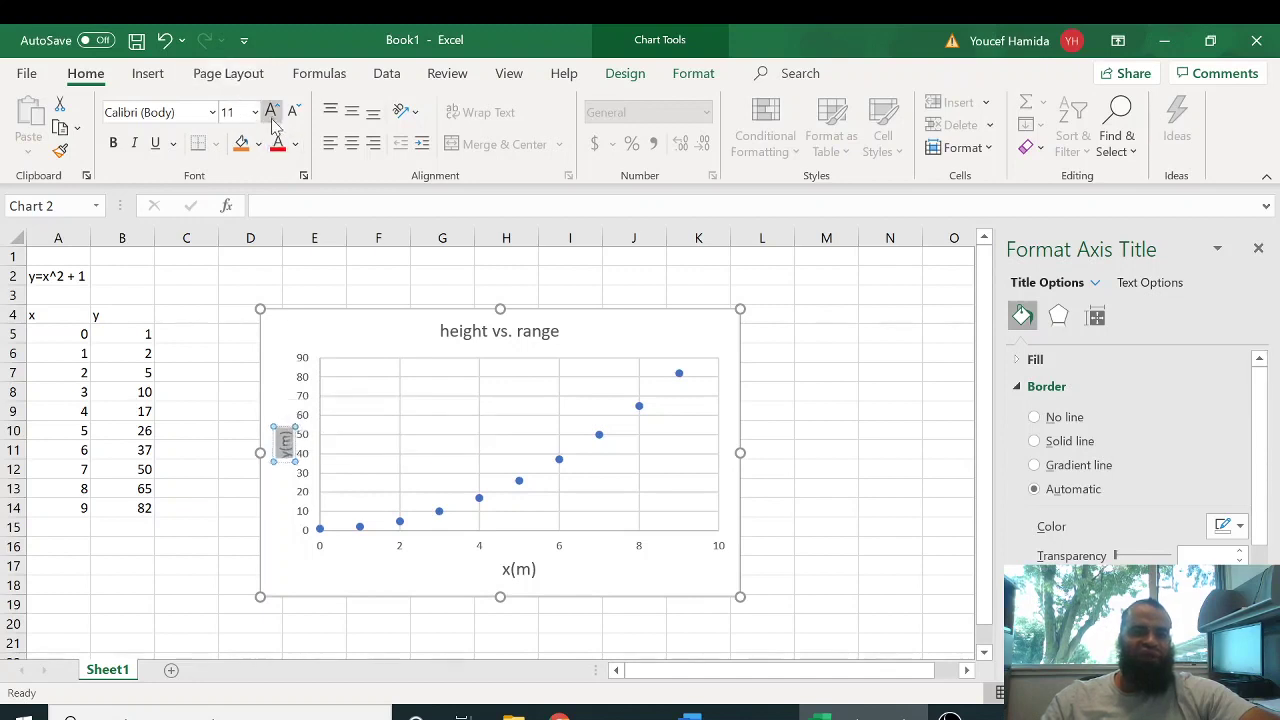
{"action": "left_click", "coordinate": [271, 112]}
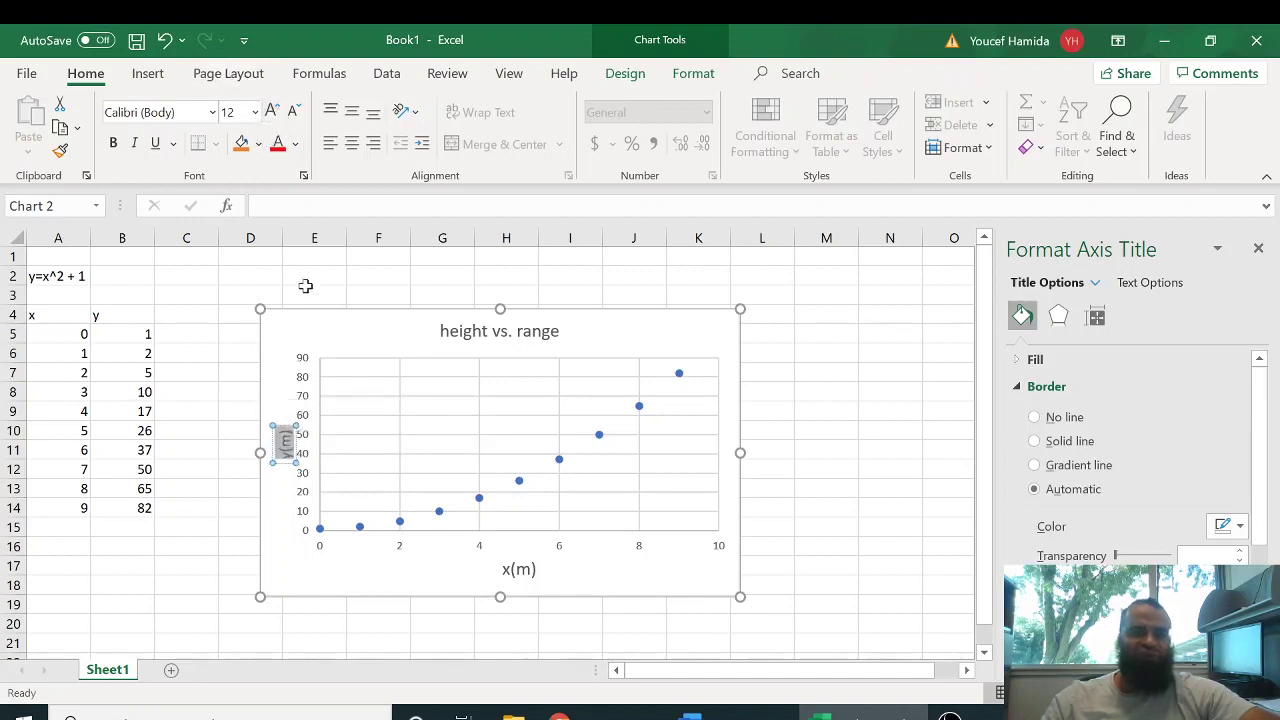
{"action": "left_click", "coordinate": [352, 336]}
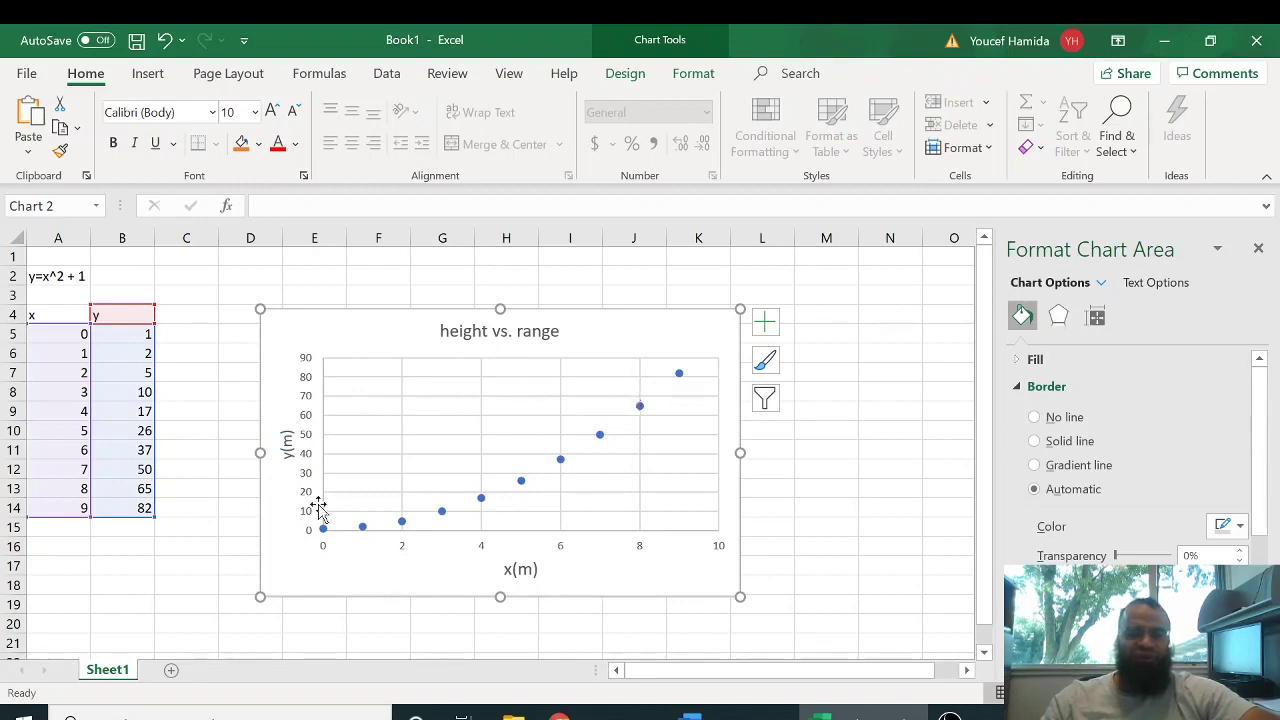
Increase the font size of the number labels on both the vertical and horizontal axes to 11.
{"action": "left_click", "coordinate": [310, 402]}
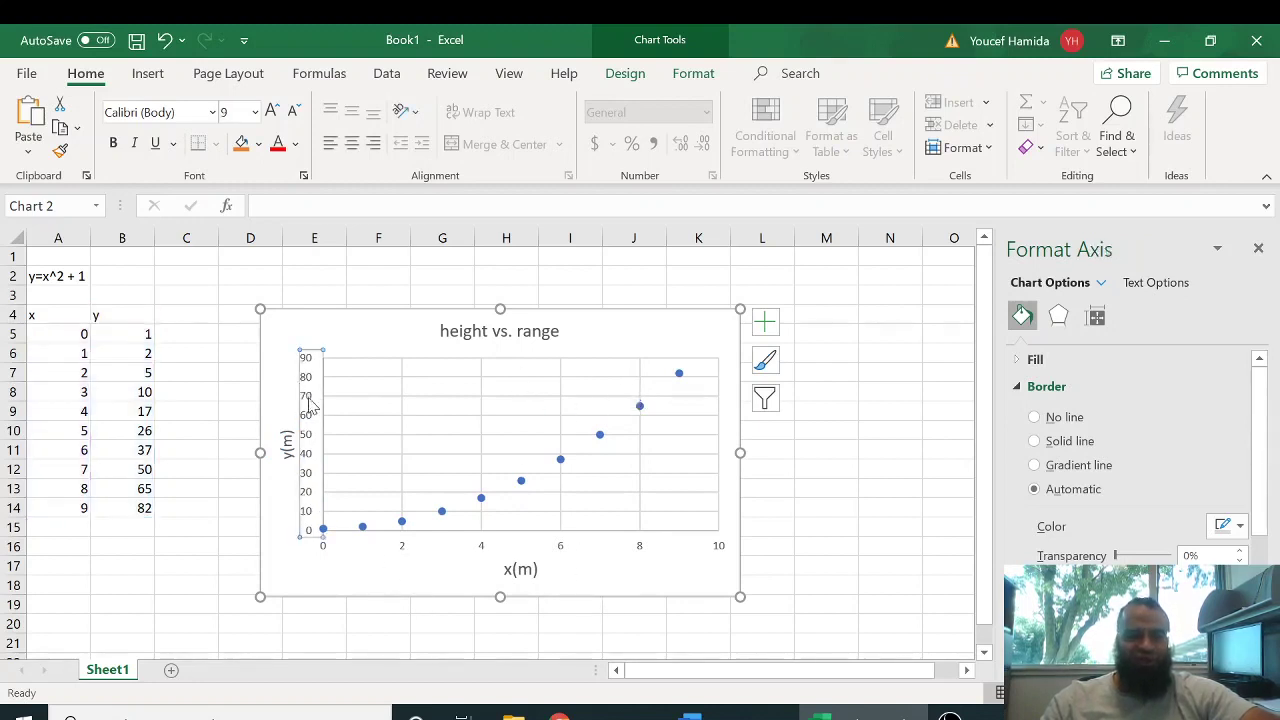
{"action": "left_click", "coordinate": [272, 112]}
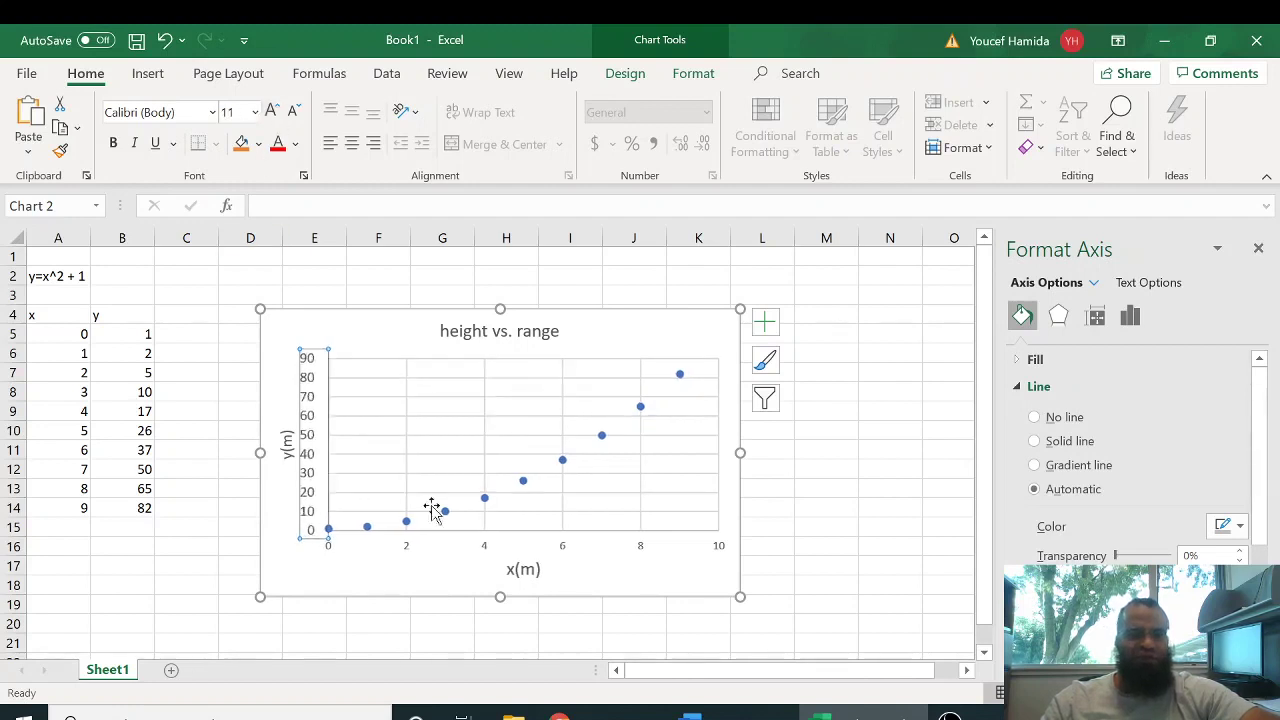
{"action": "left_click", "coordinate": [483, 549]}
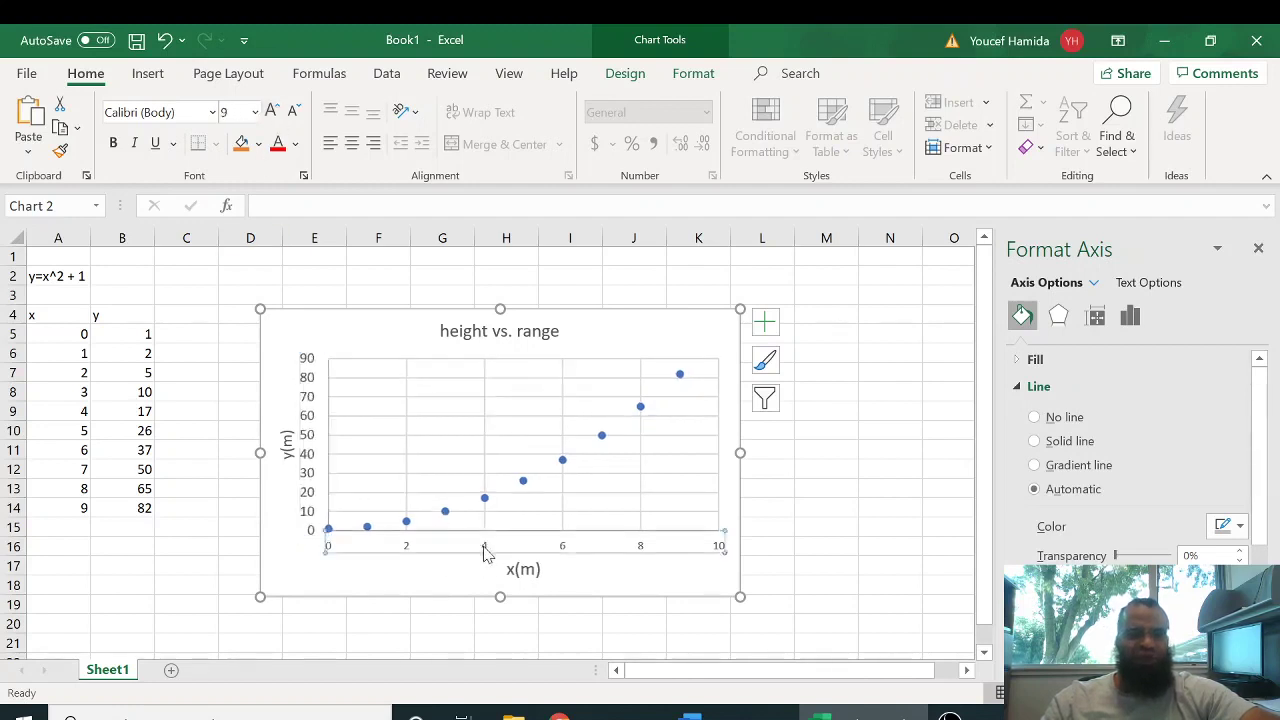
{"action": "left_click", "coordinate": [272, 112]}
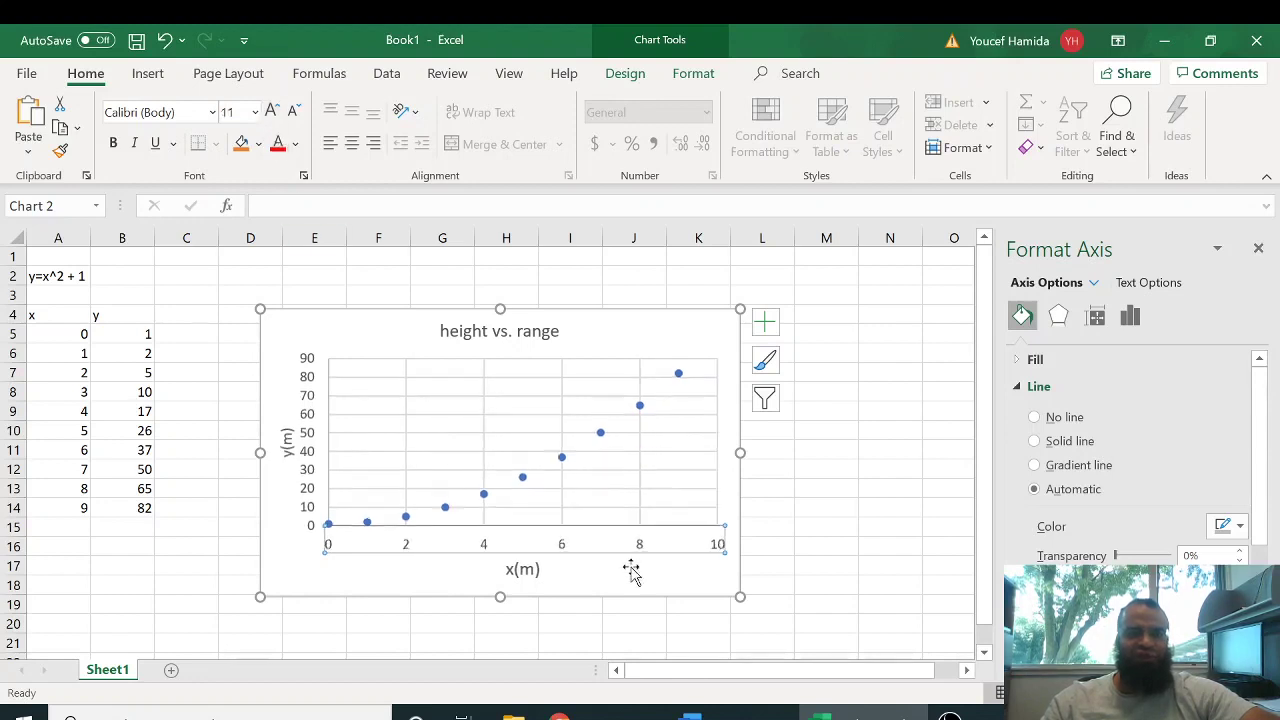
{"action": "left_click", "coordinate": [623, 336]}
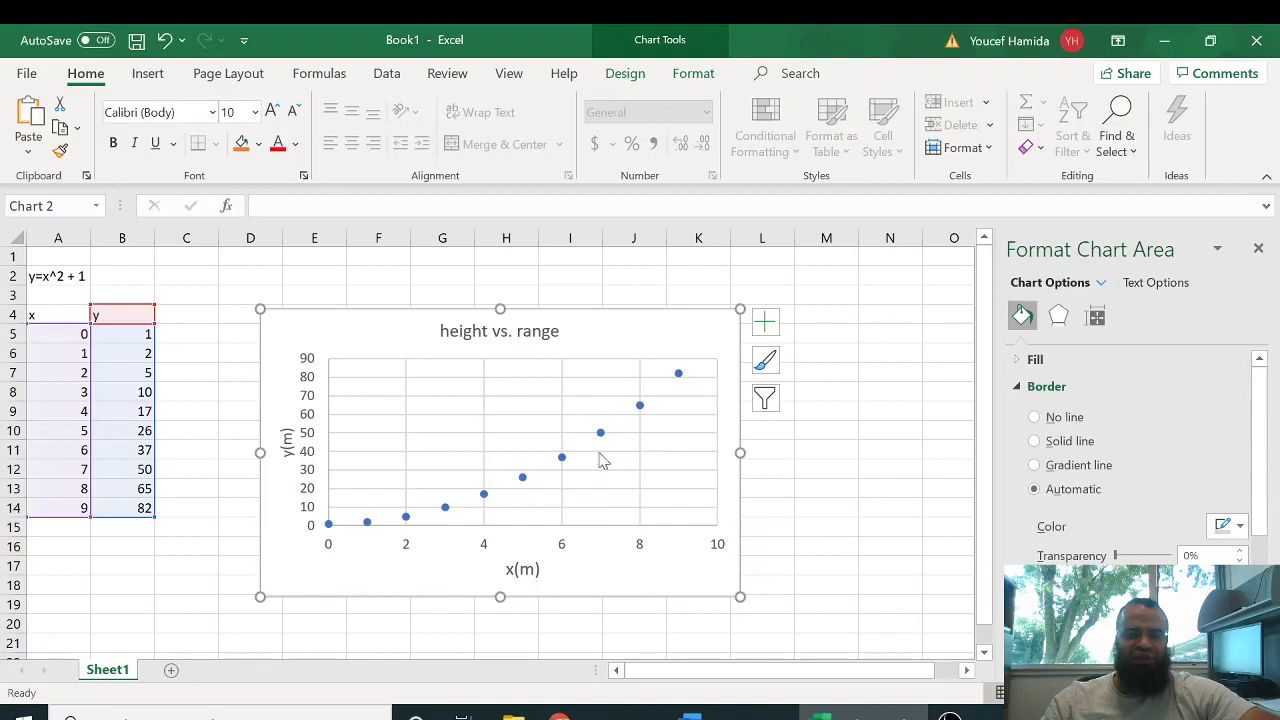
Try adding a trendline to the plotted data series, switching its type between Exponential, Linear and Power.
{"action": "mouse_move", "coordinate": [601, 443]}
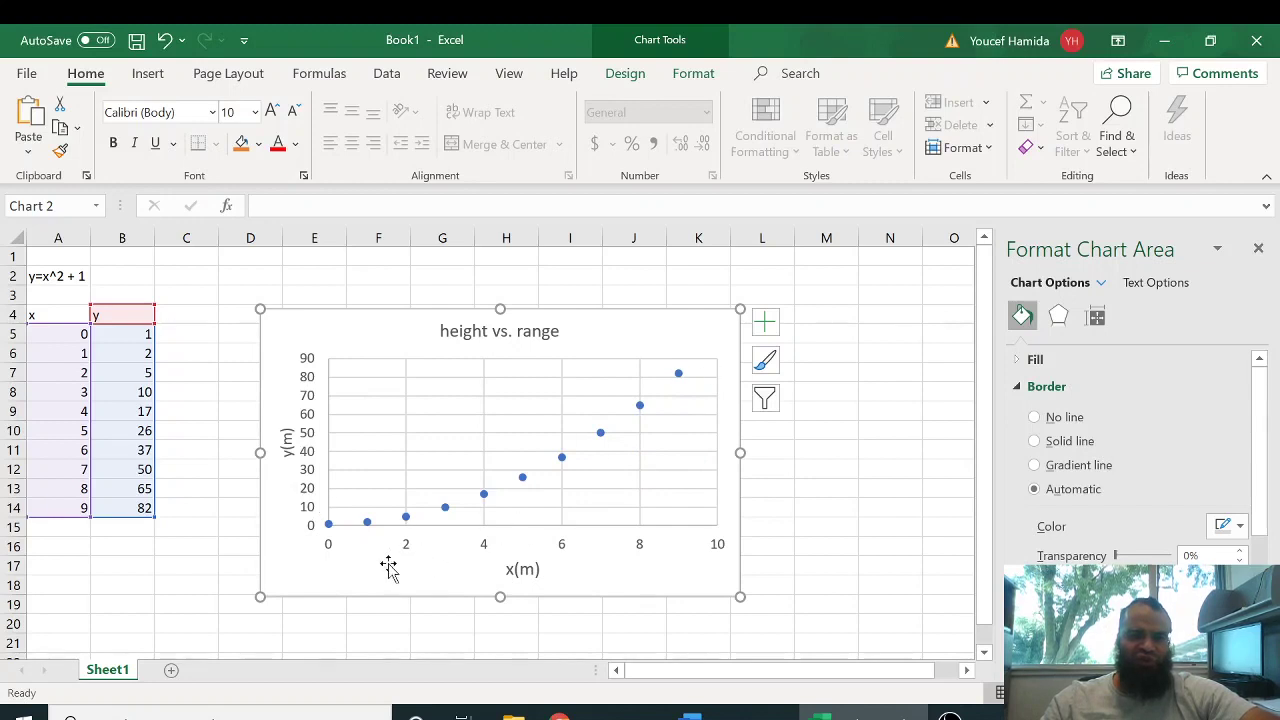
{"action": "right_click", "coordinate": [601, 436]}
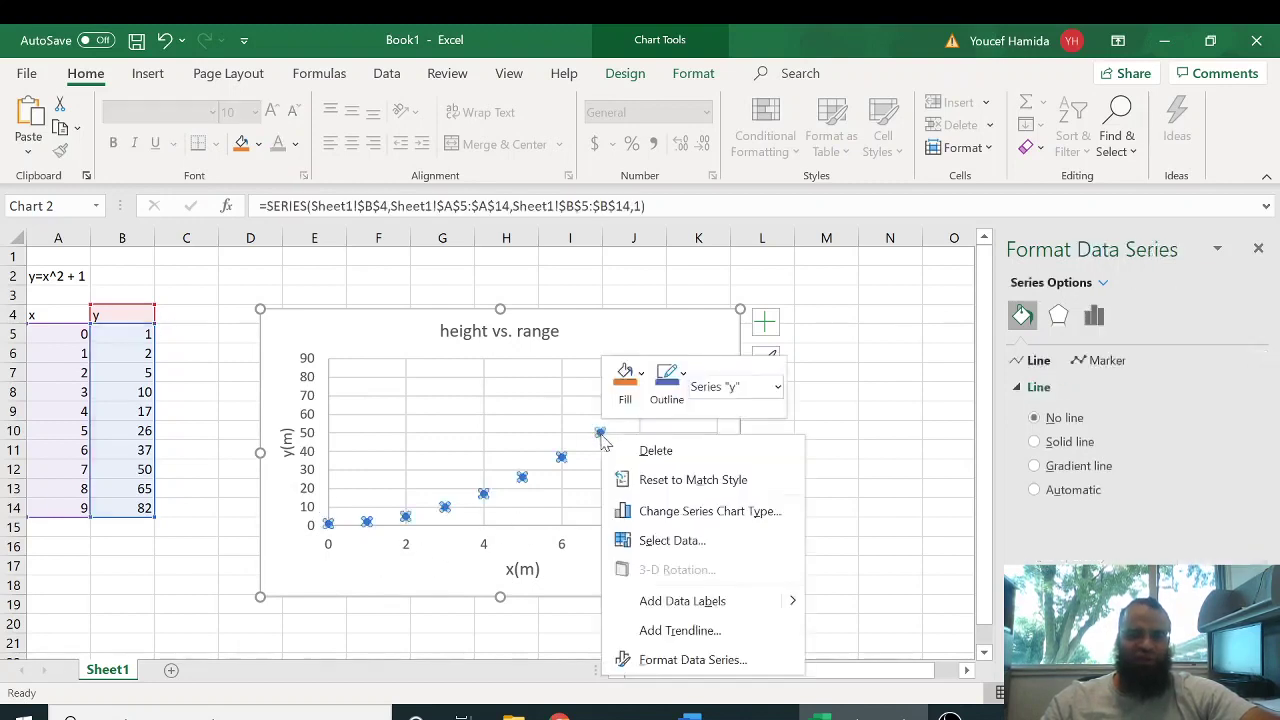
{"action": "left_click", "coordinate": [676, 630]}
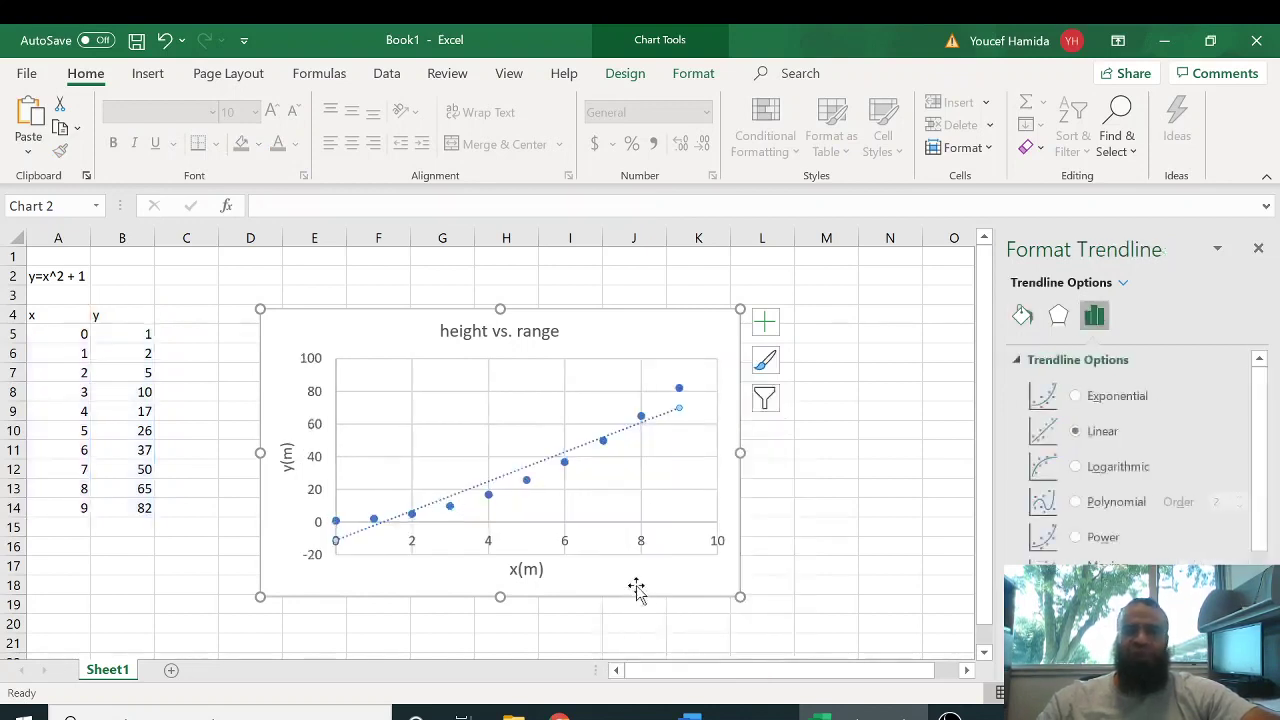
{"action": "left_click", "coordinate": [1076, 397]}
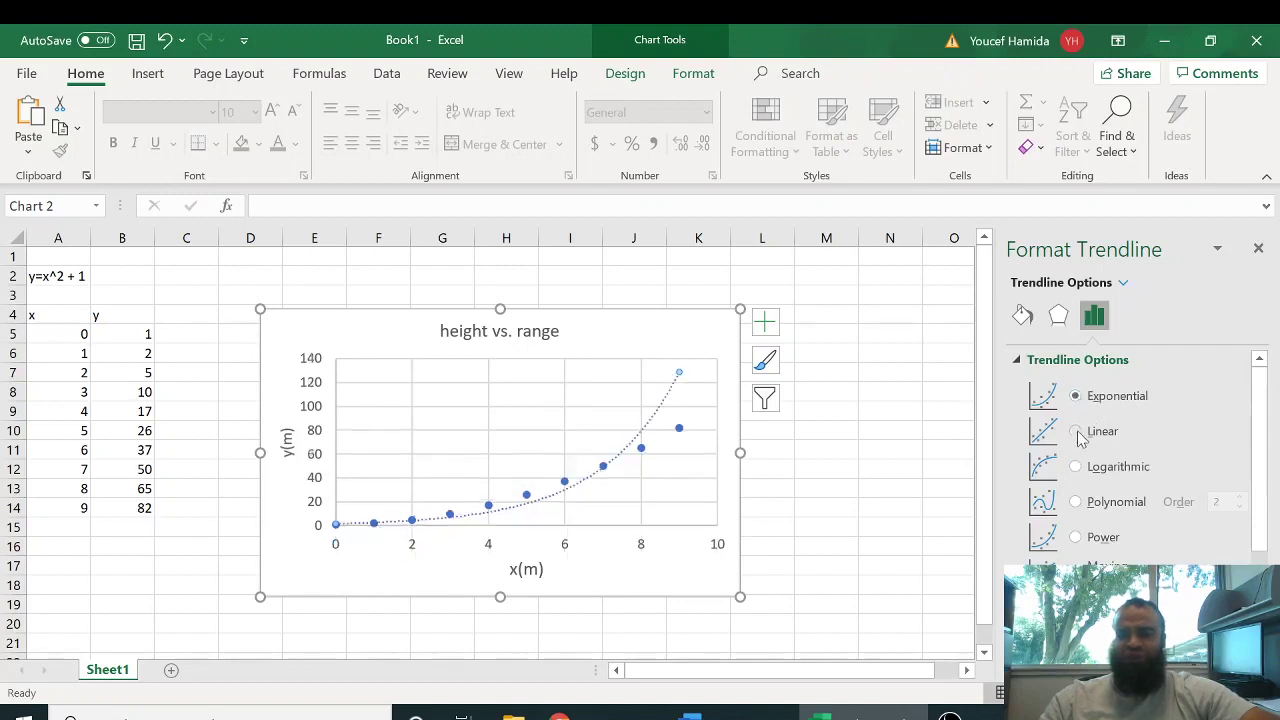
{"action": "left_click", "coordinate": [1076, 432]}
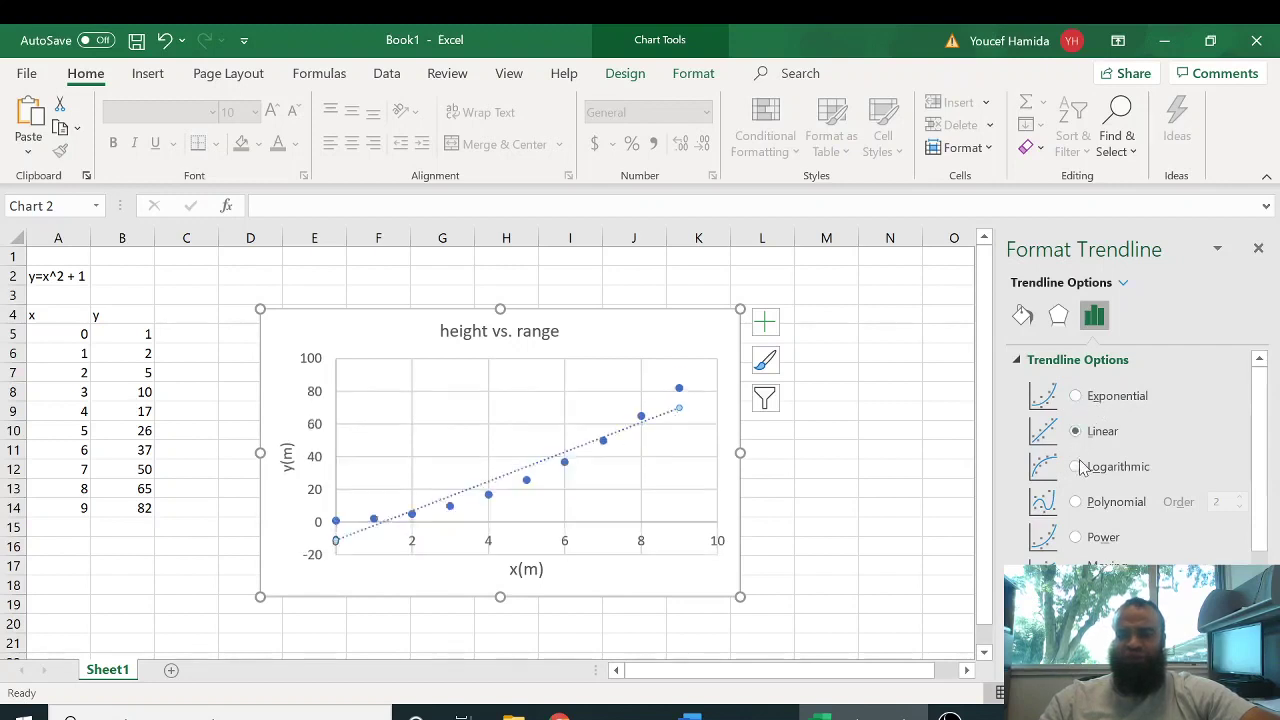
{"action": "left_click", "coordinate": [1076, 538]}
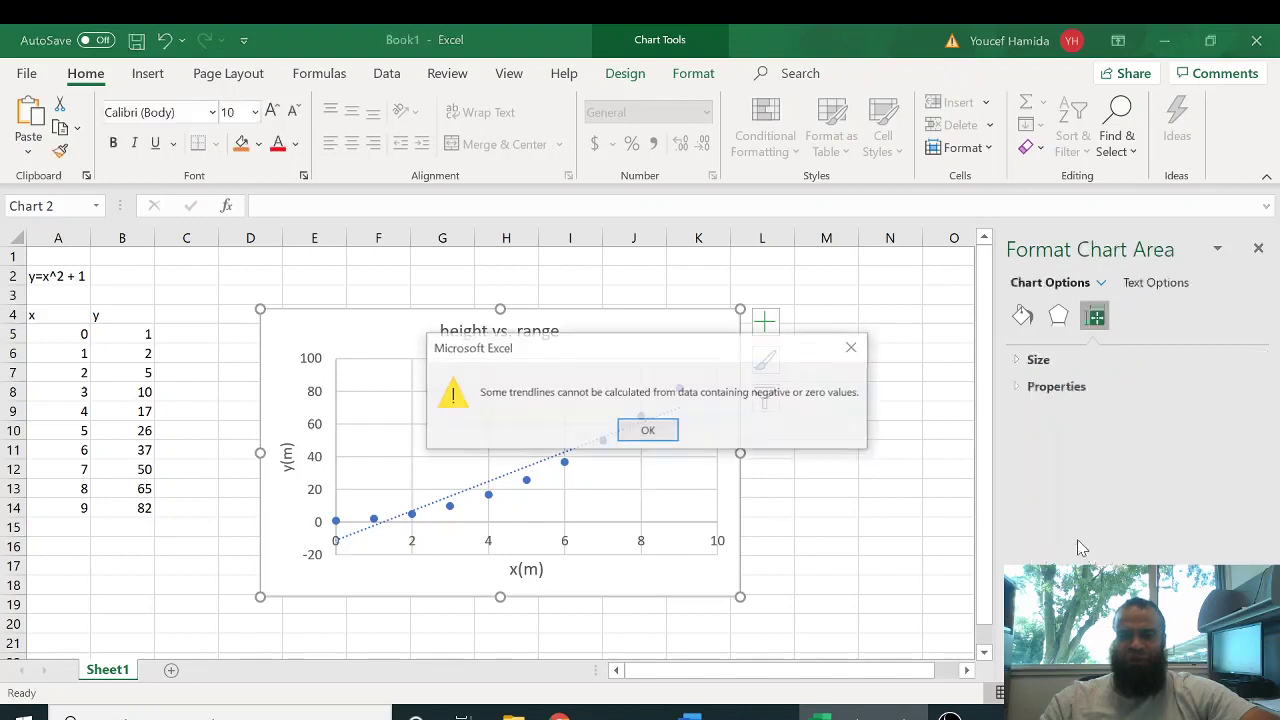
{"action": "left_click", "coordinate": [651, 431]}
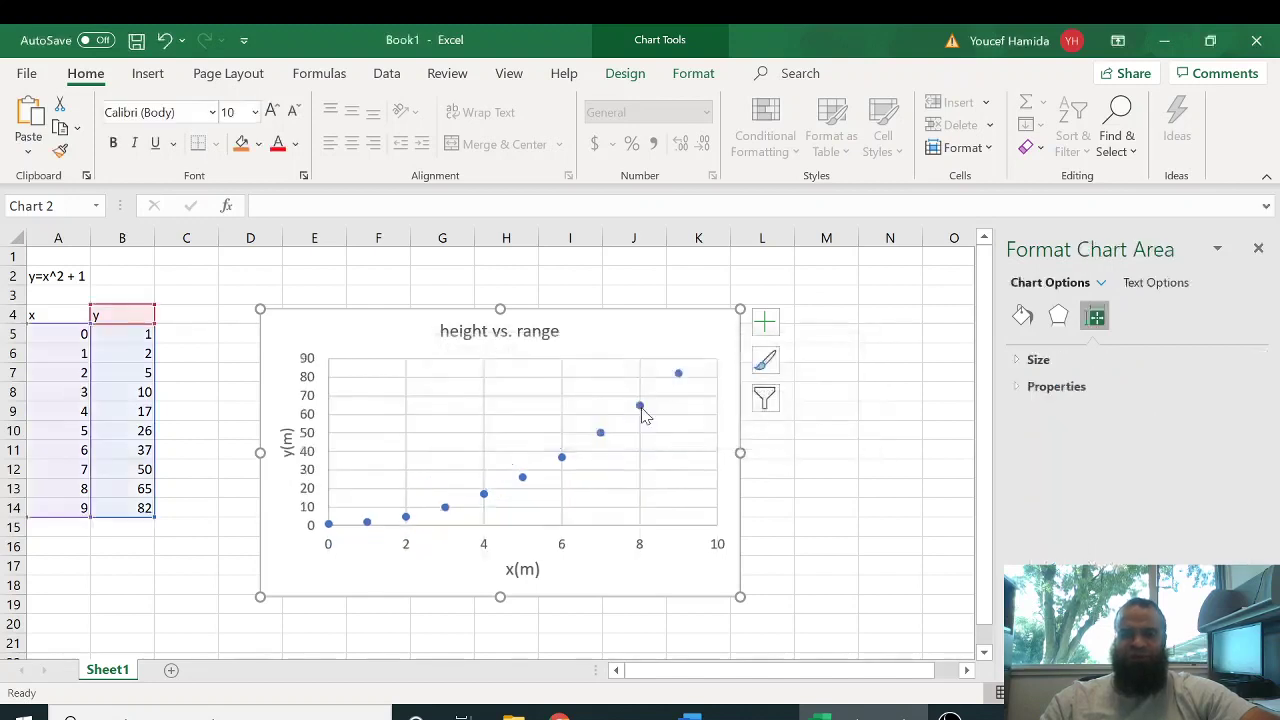
Add a trendline to the plotted data series and make it a polynomial of order 2.
{"action": "right_click", "coordinate": [640, 408]}
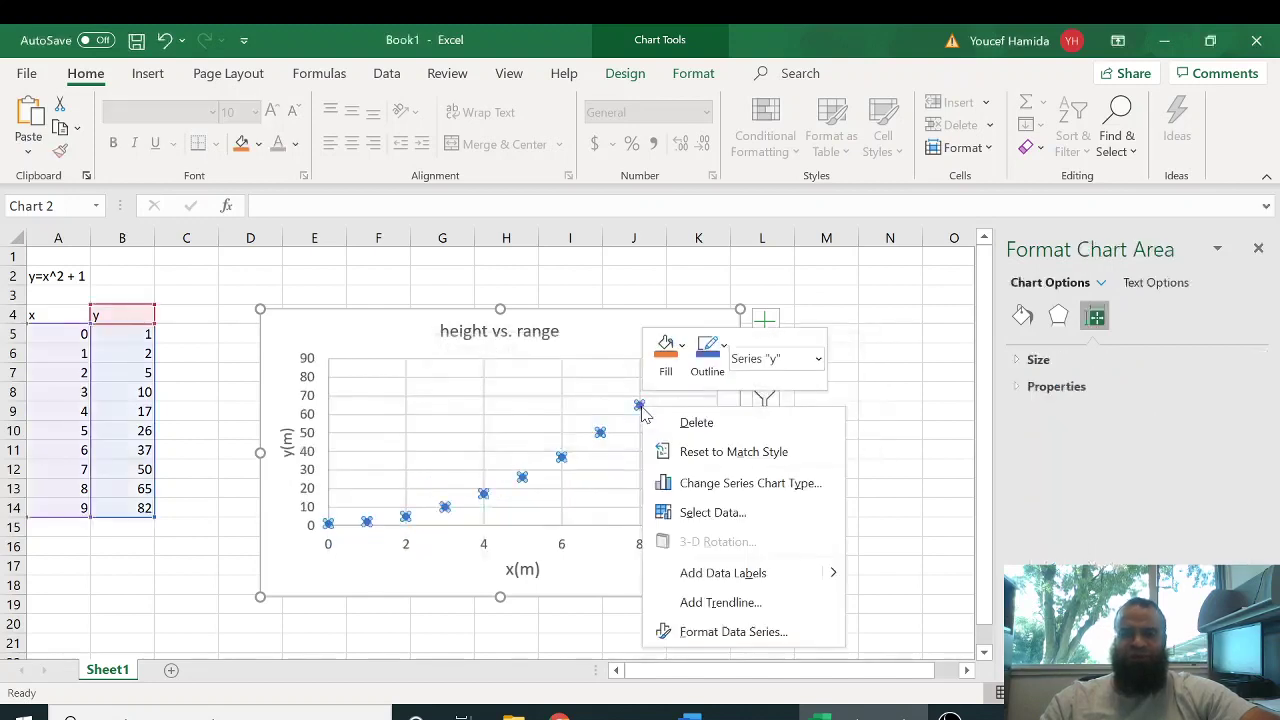
{"action": "left_click", "coordinate": [741, 604]}
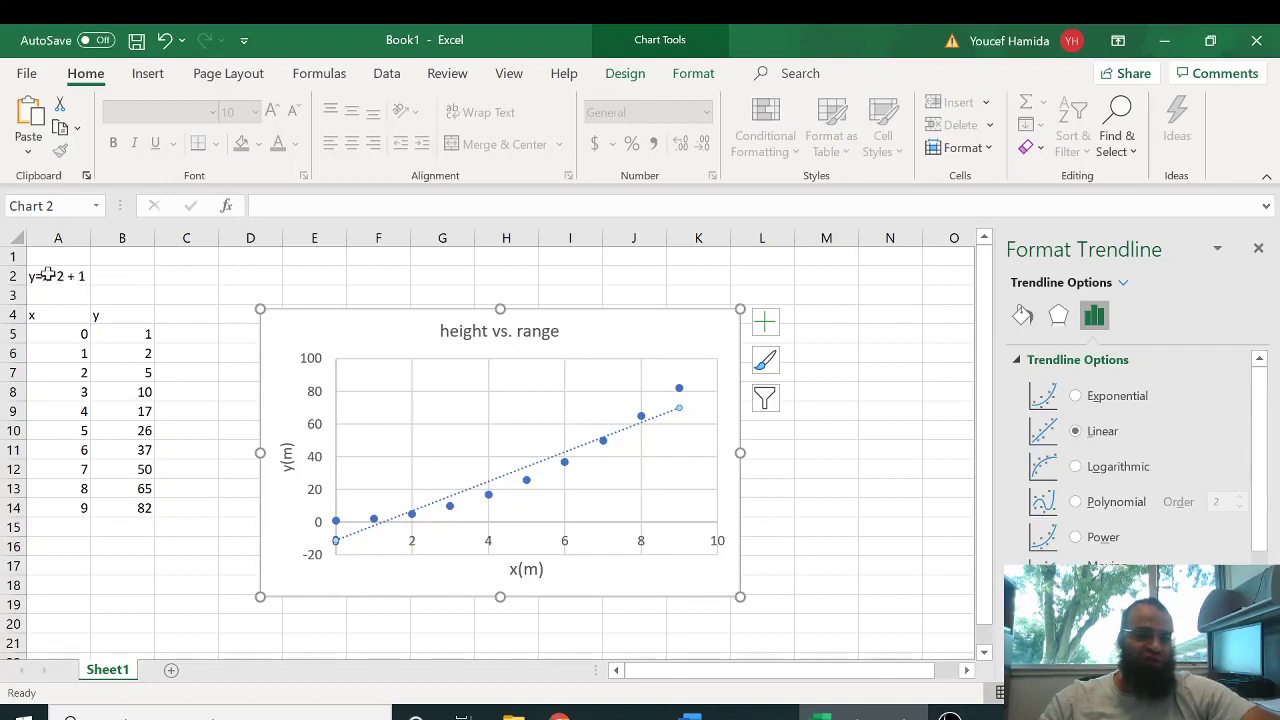
{"action": "left_click", "coordinate": [1076, 502]}
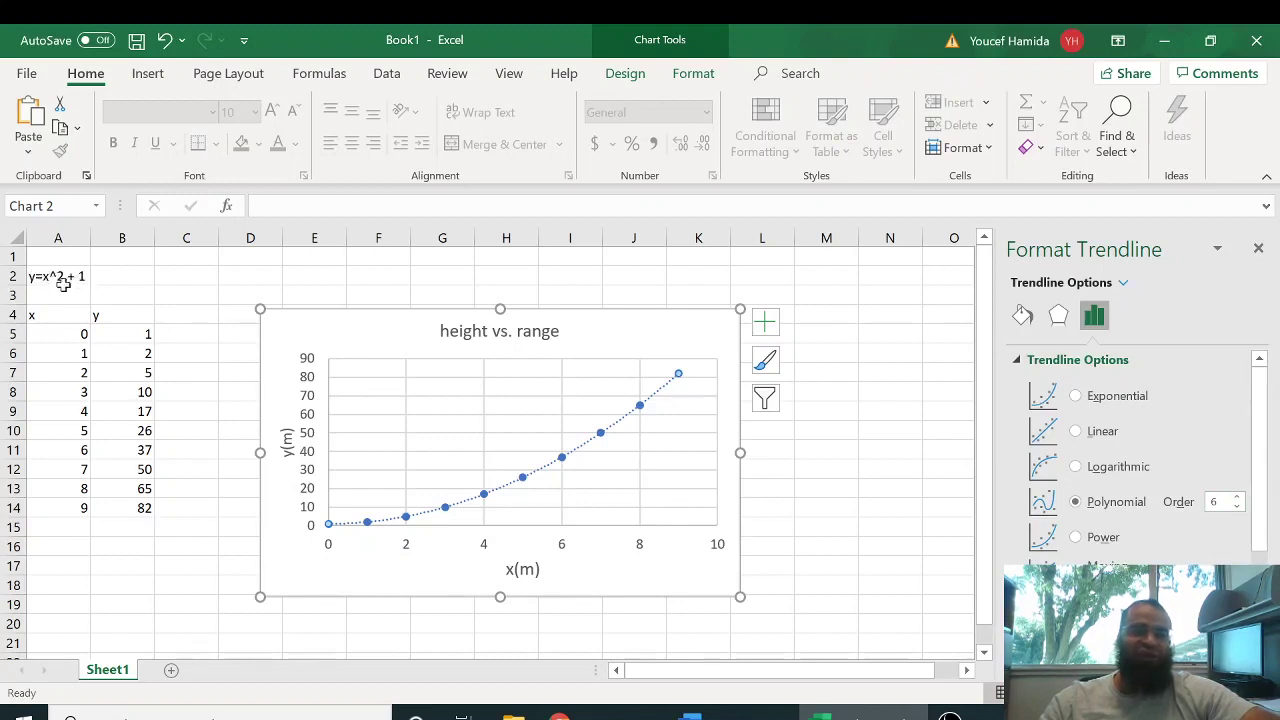
{"action": "left_click", "coordinate": [1239, 509]}
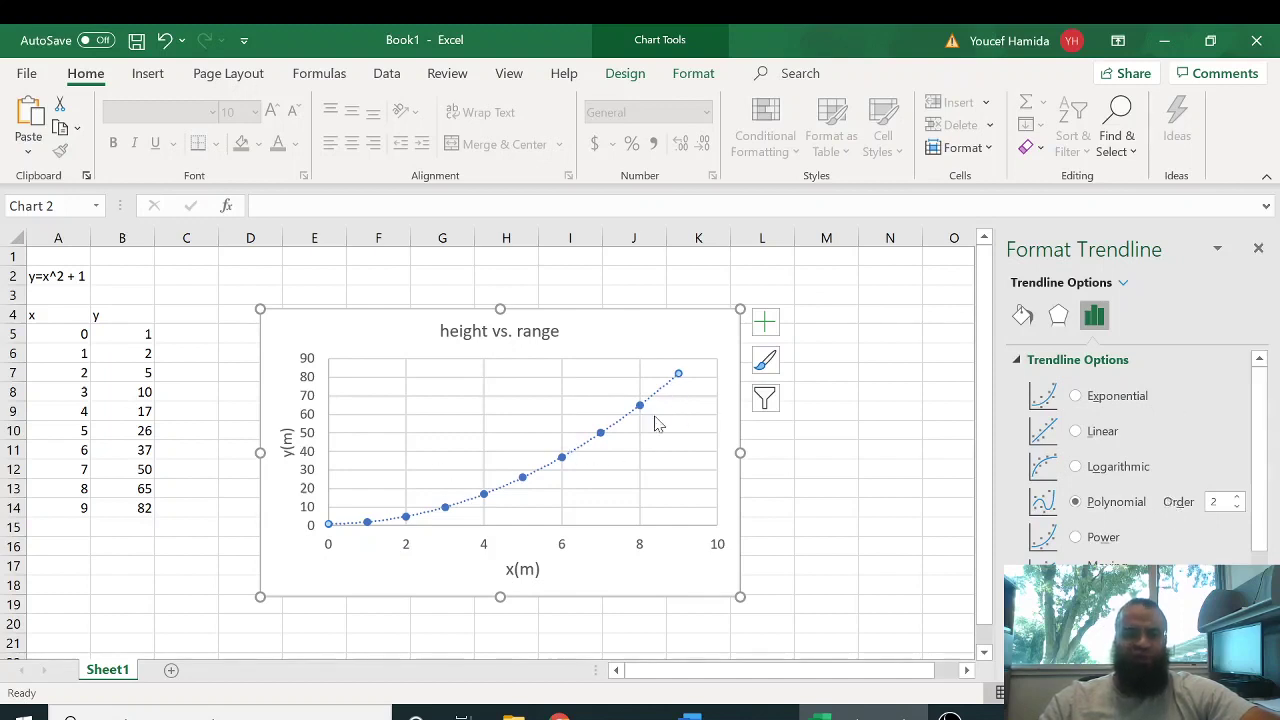
Show the trendline's equation and R-squared value on the chart and move that label to the empty upper-left part of the plot.
{"action": "scroll", "coordinate": [1190, 428], "scroll_direction": "down", "scroll_amount": 3}
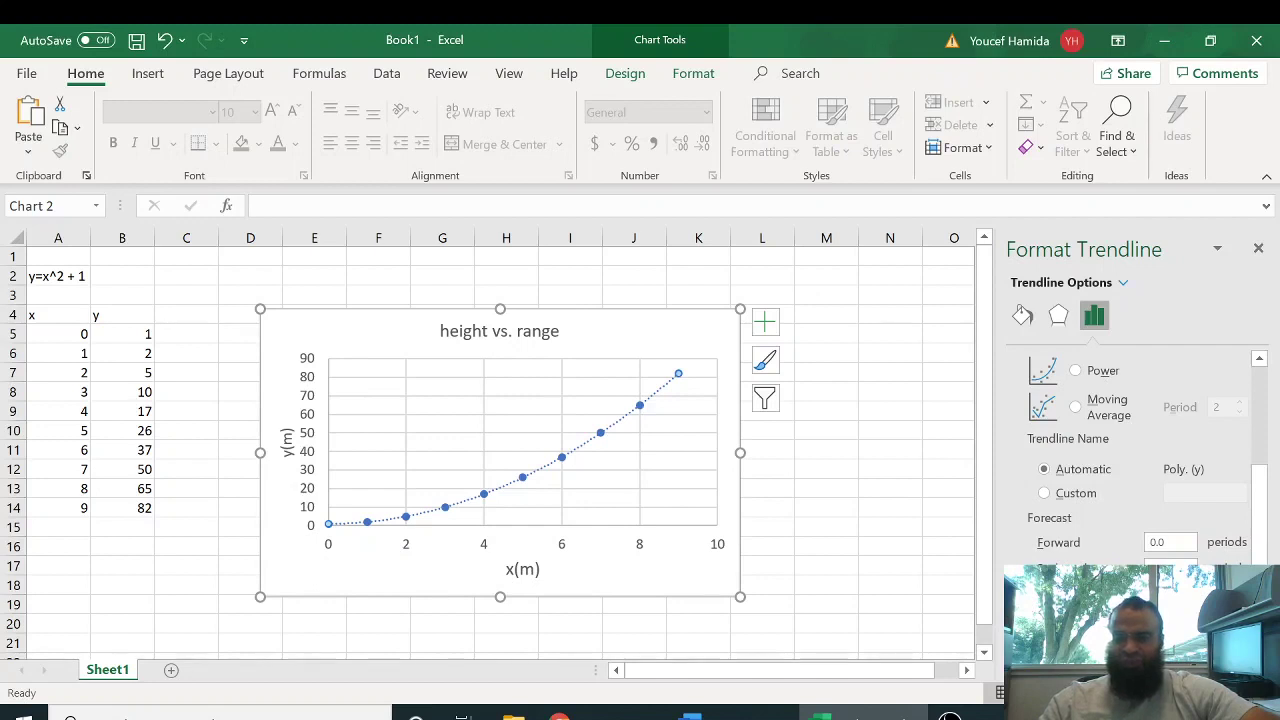
{"action": "left_click", "coordinate": [1135, 630]}
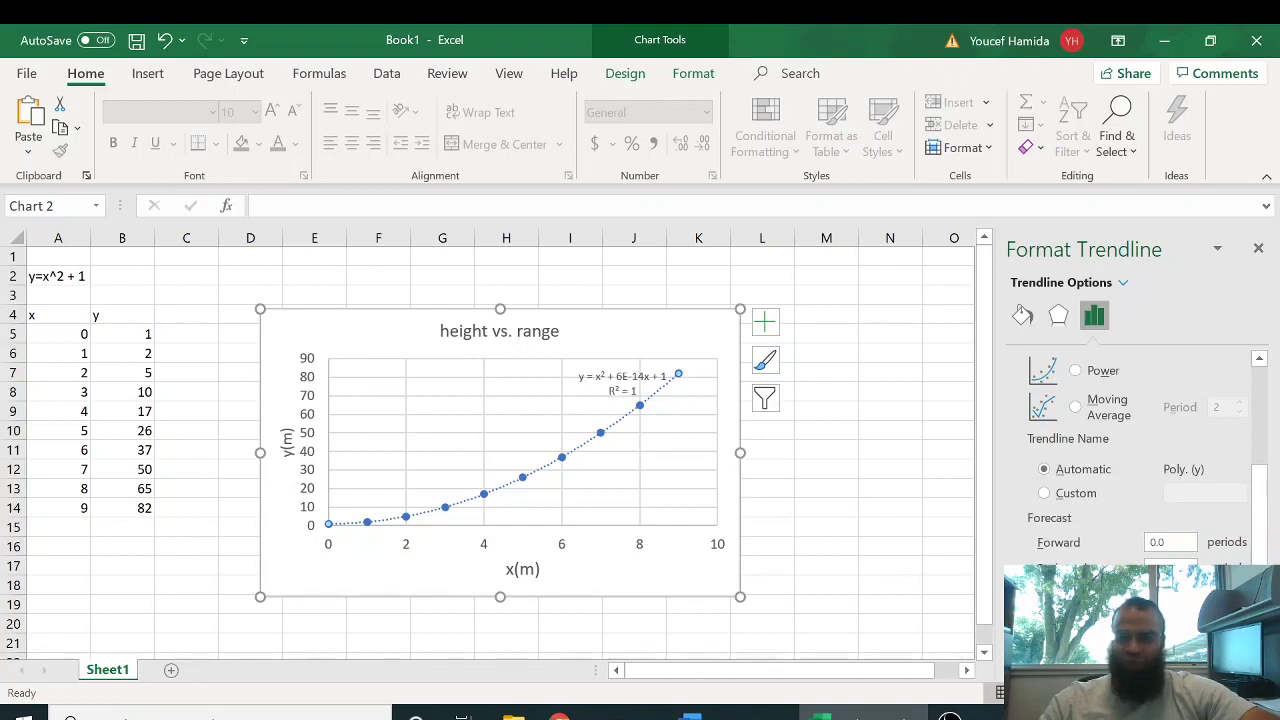
{"action": "left_click", "coordinate": [627, 383]}
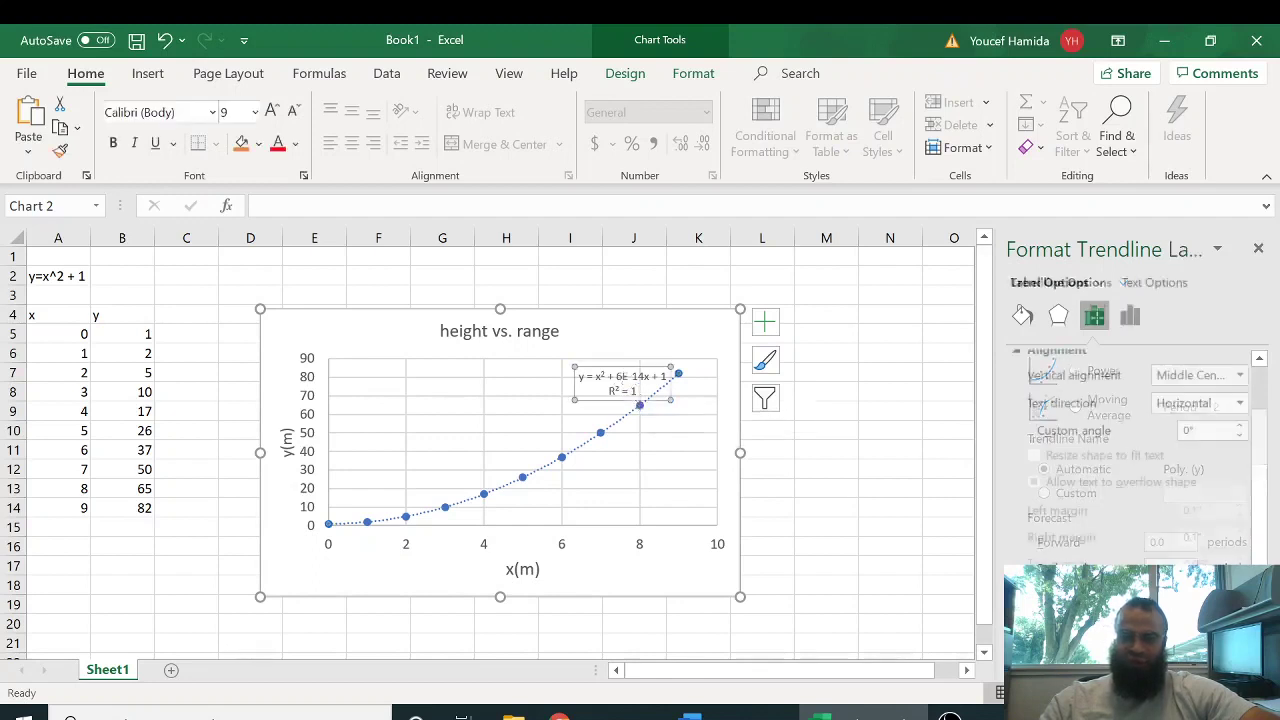
{"action": "left_click_drag", "start_coordinate": [632, 365], "coordinate": [454, 391]}
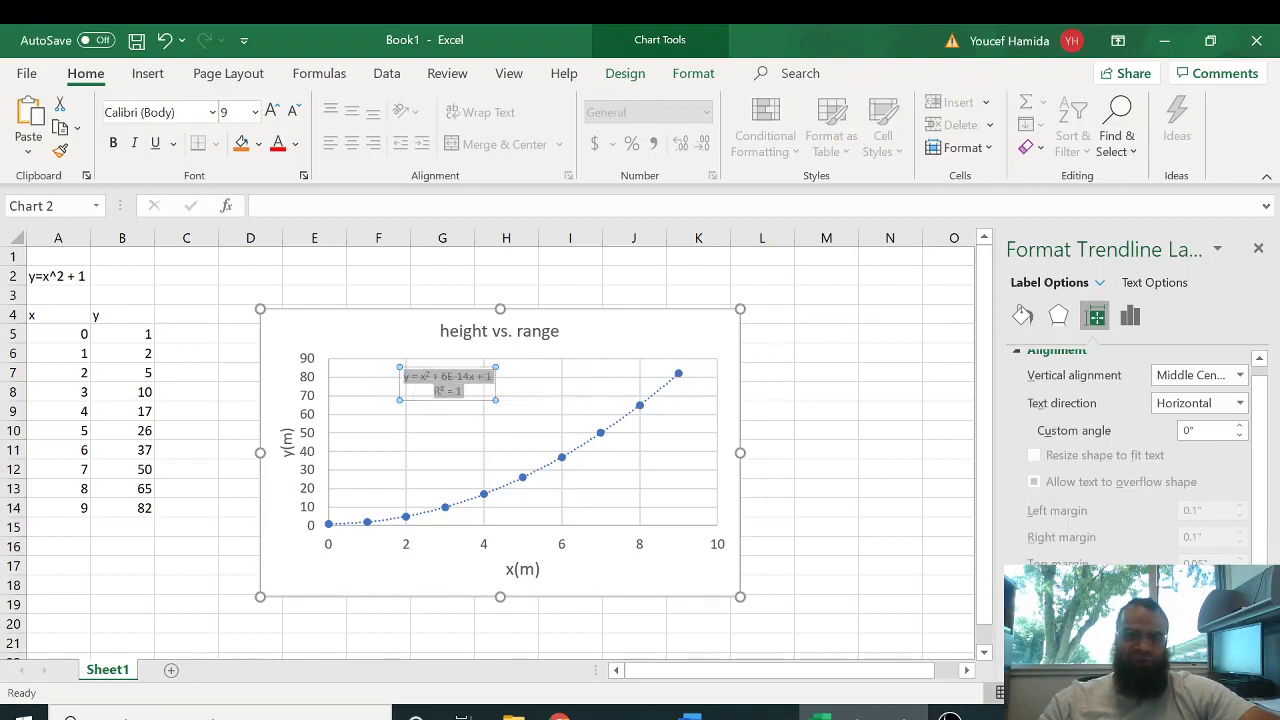
Increase the trendline equation label's font size to 12 and color its text purple.
{"action": "left_click", "coordinate": [271, 110]}
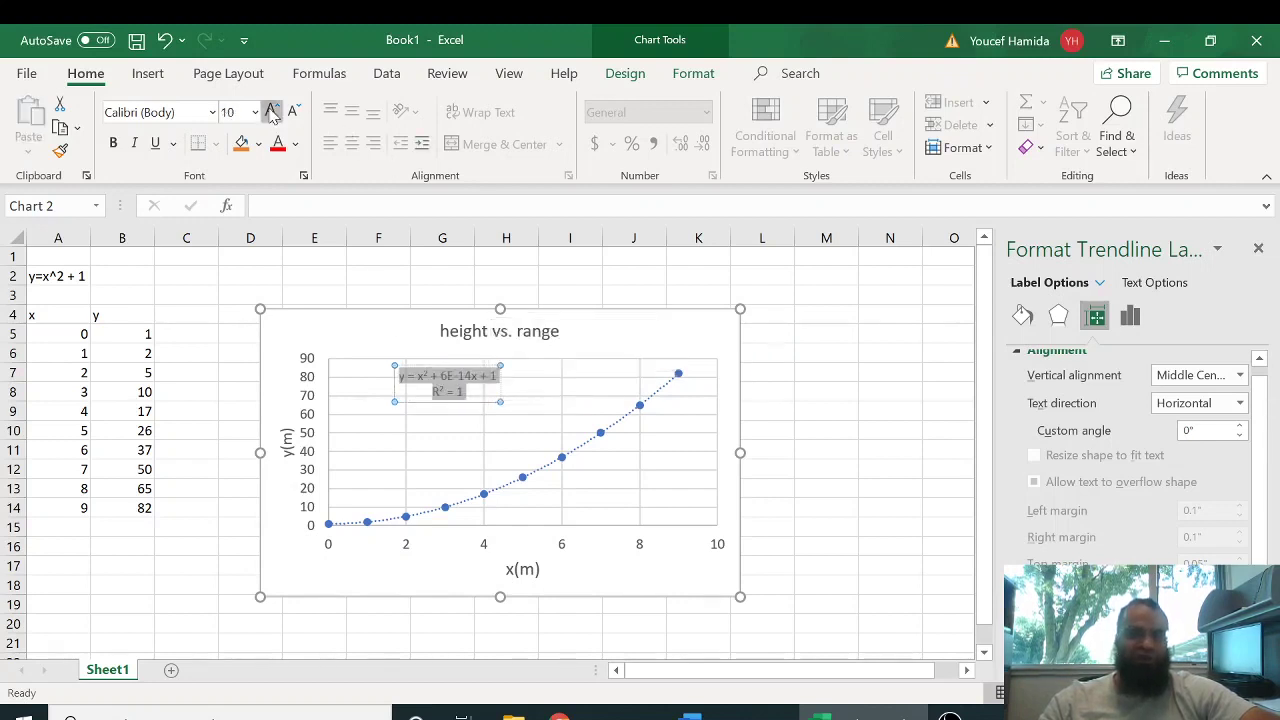
{"action": "left_click", "coordinate": [271, 110]}
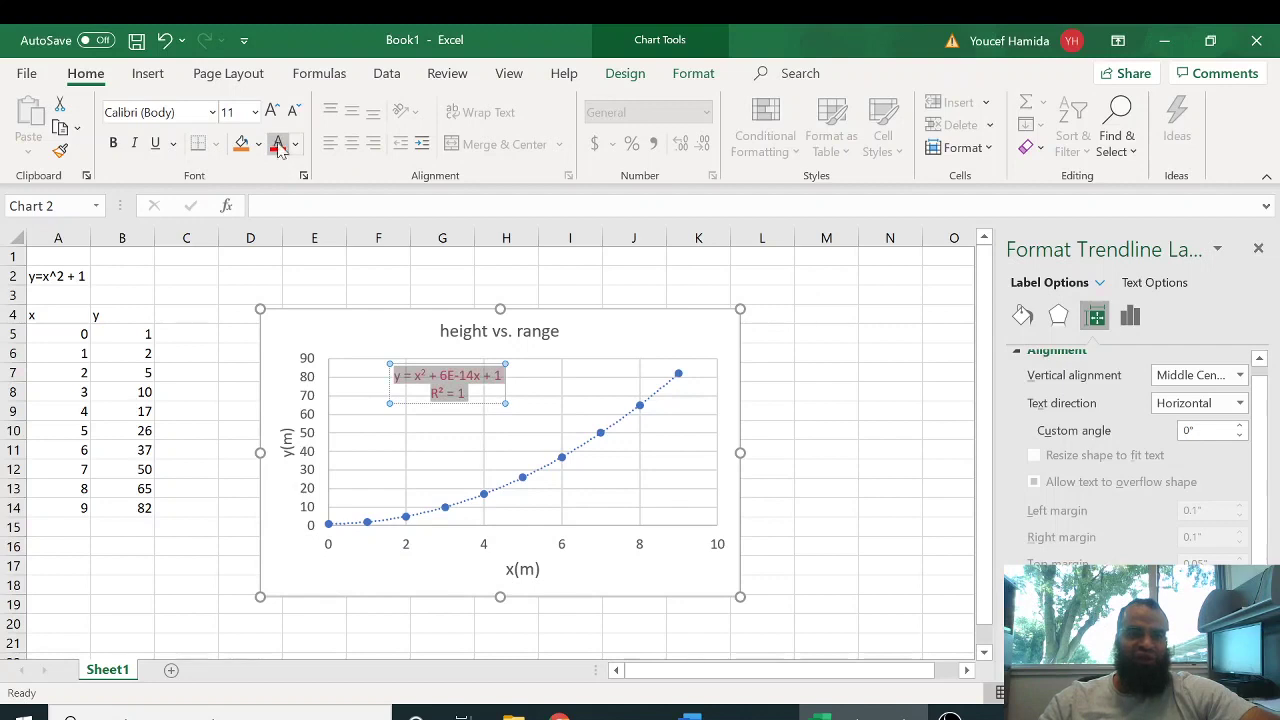
{"action": "left_click", "coordinate": [271, 110]}
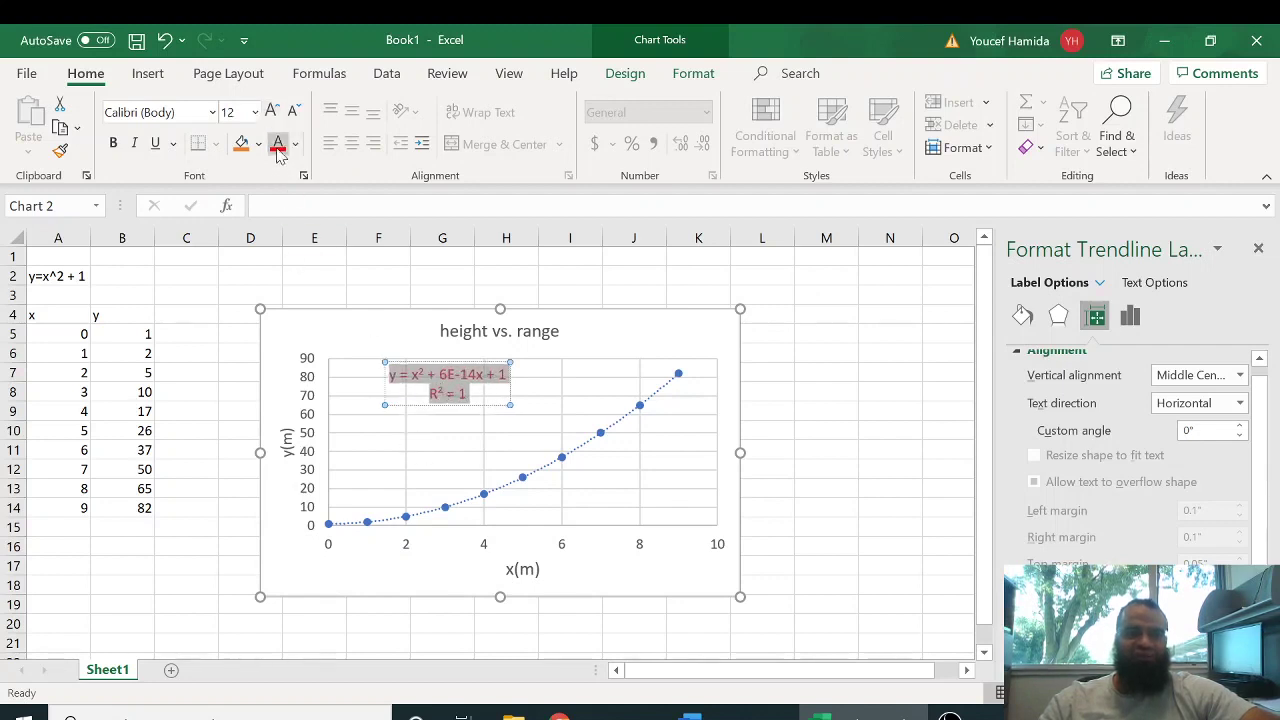
{"action": "left_click", "coordinate": [295, 143]}
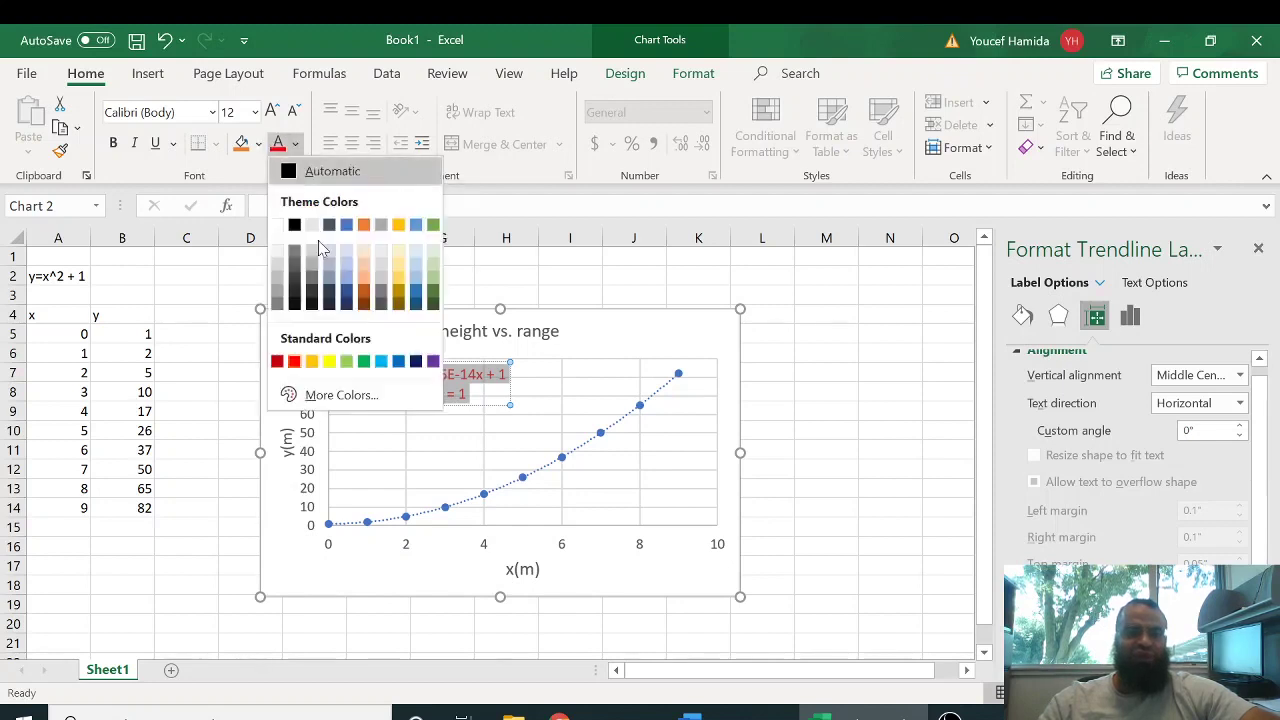
{"action": "left_click", "coordinate": [432, 361]}
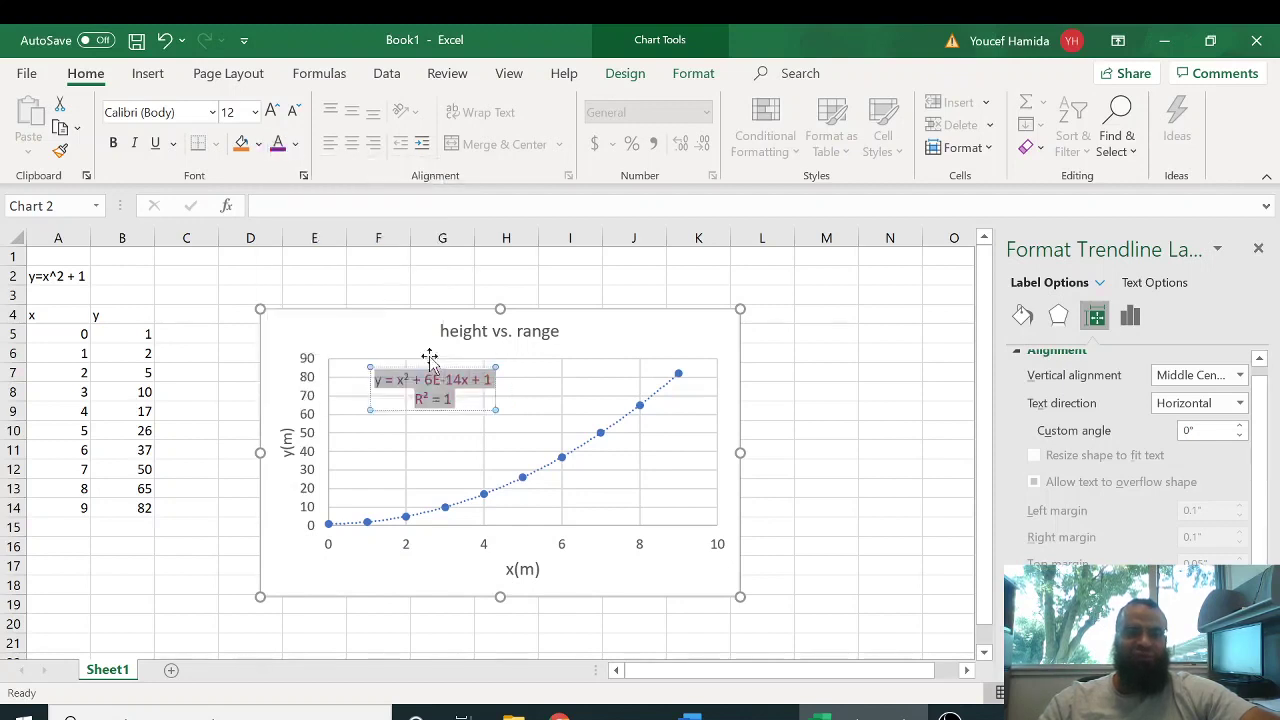
{"action": "left_click", "coordinate": [582, 348]}
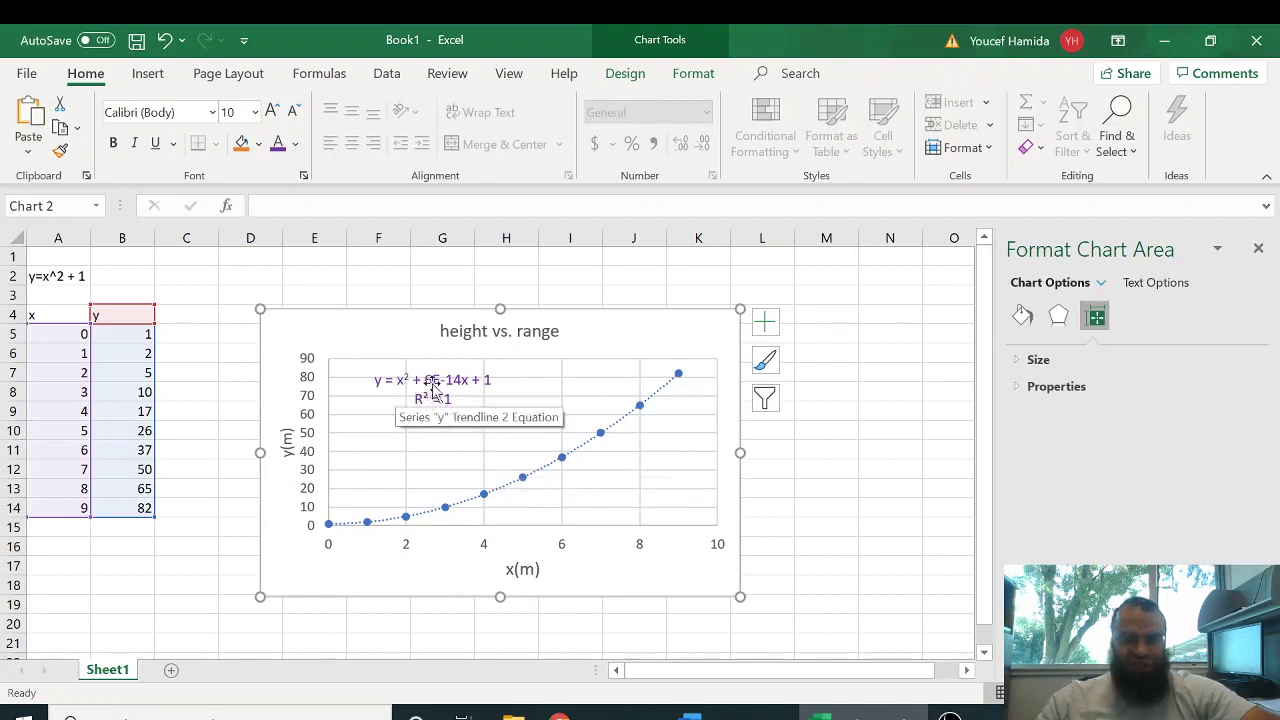
{"action": "left_click", "coordinate": [432, 390]}
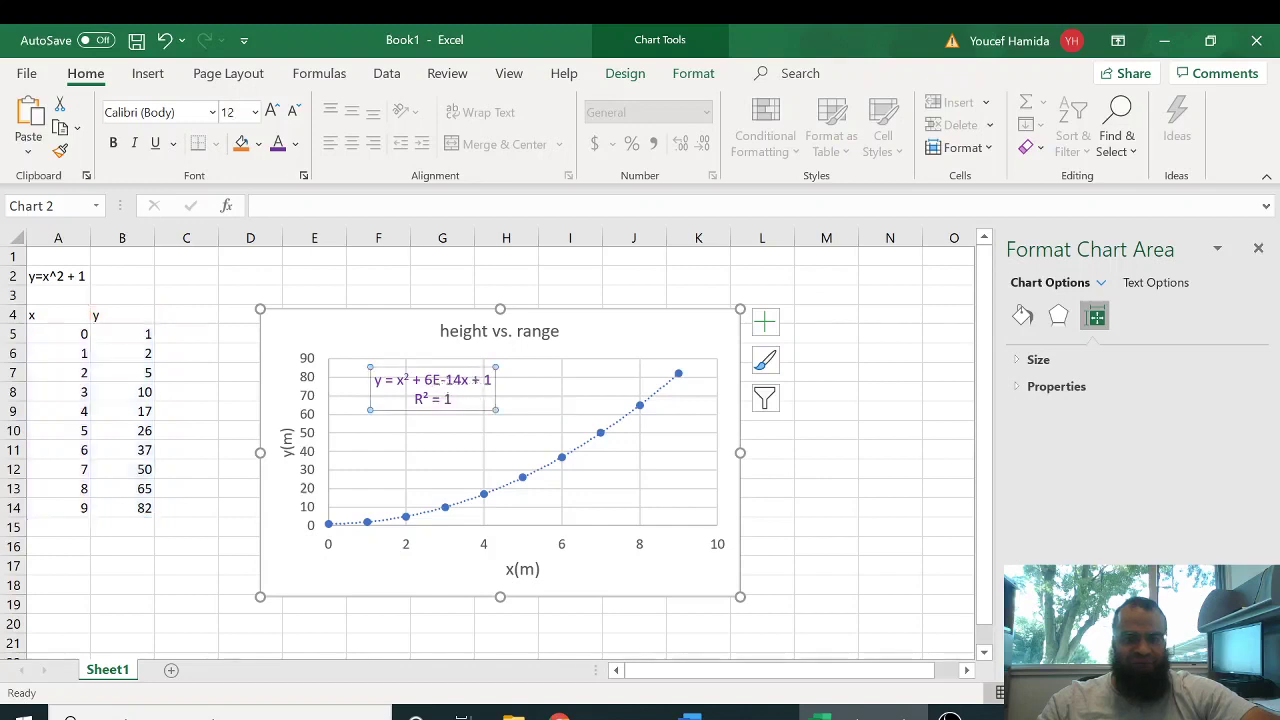
{"action": "left_click", "coordinate": [629, 339]}
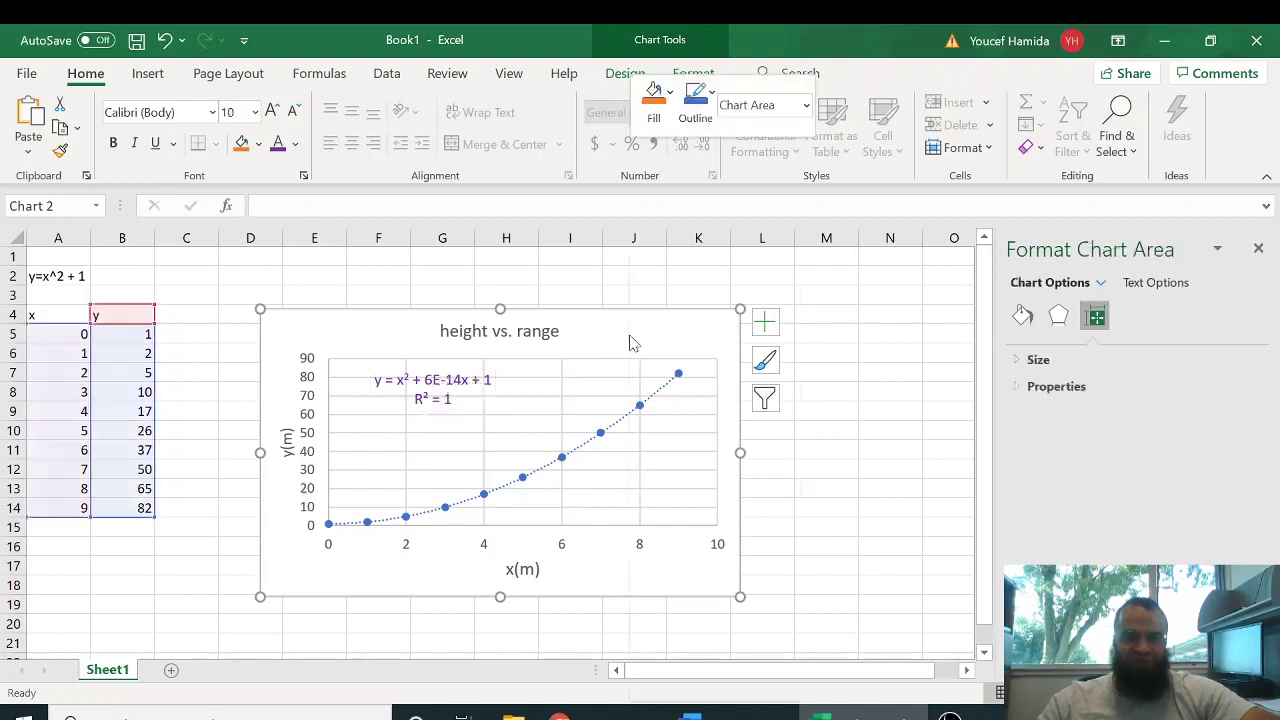
Copy the entire height vs. range chart.
{"action": "right_click", "coordinate": [631, 341]}
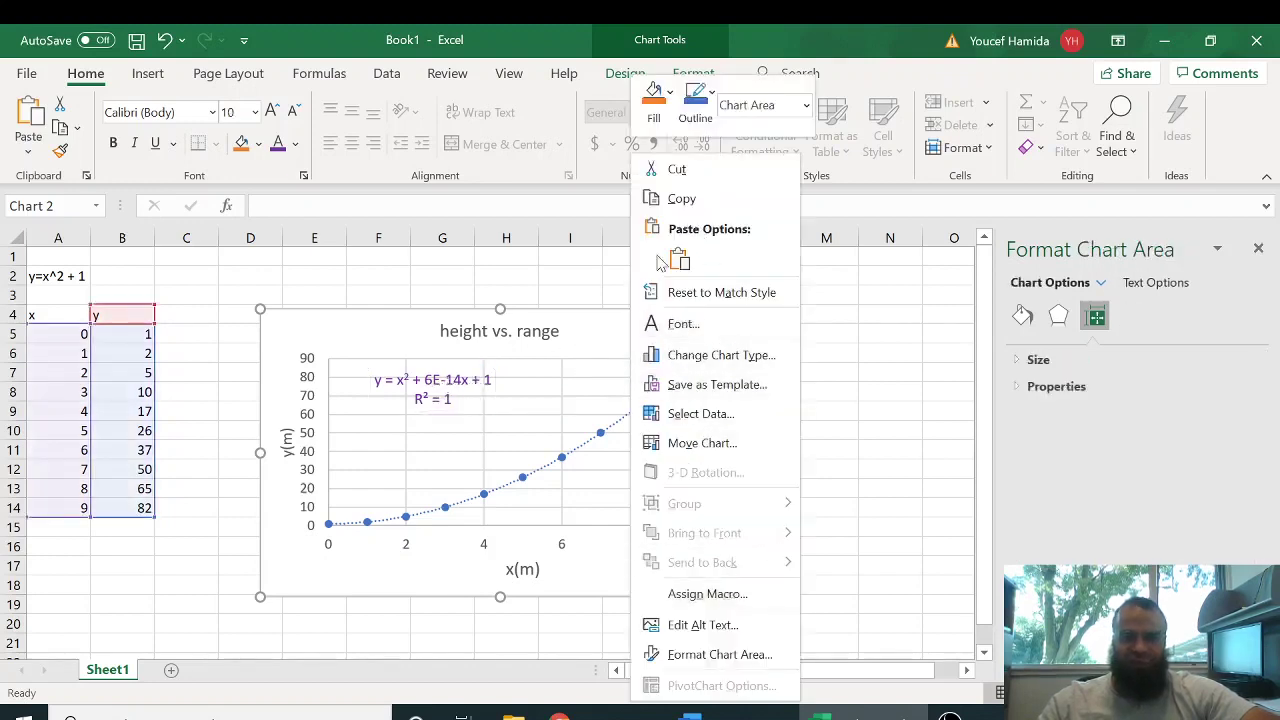
{"action": "left_click", "coordinate": [672, 207]}
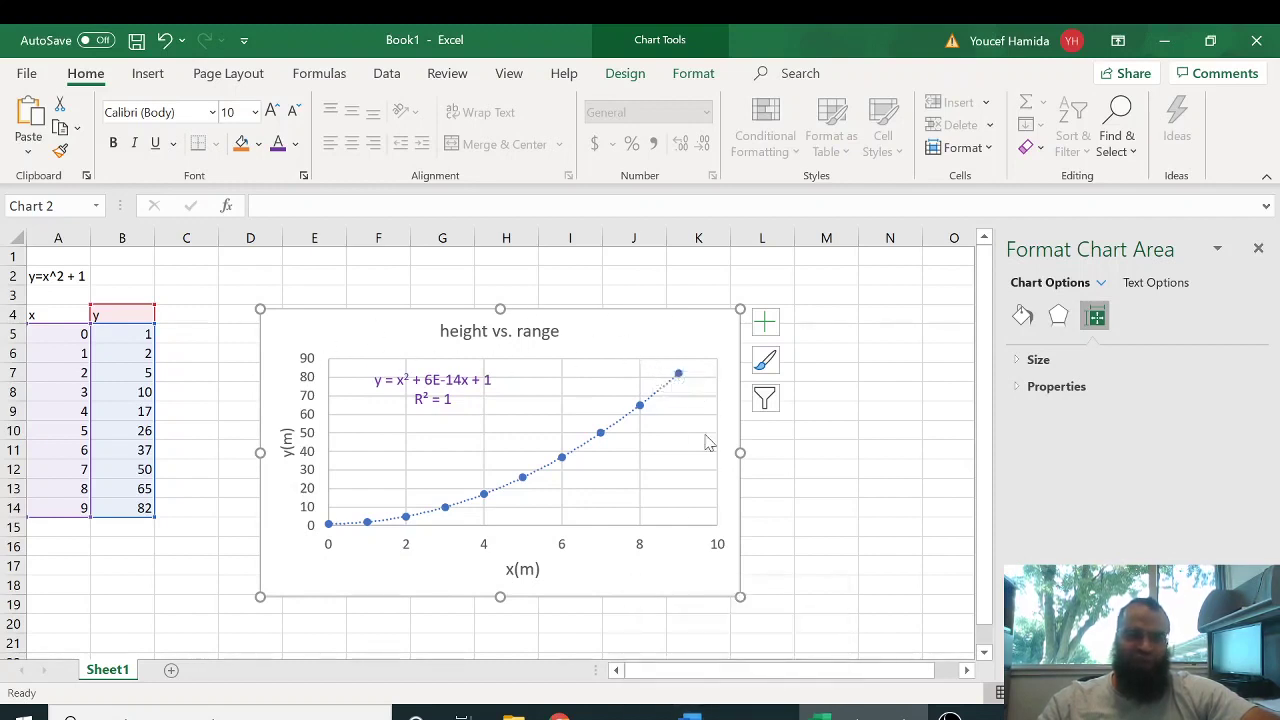
{"action": "right_click", "coordinate": [624, 330]}
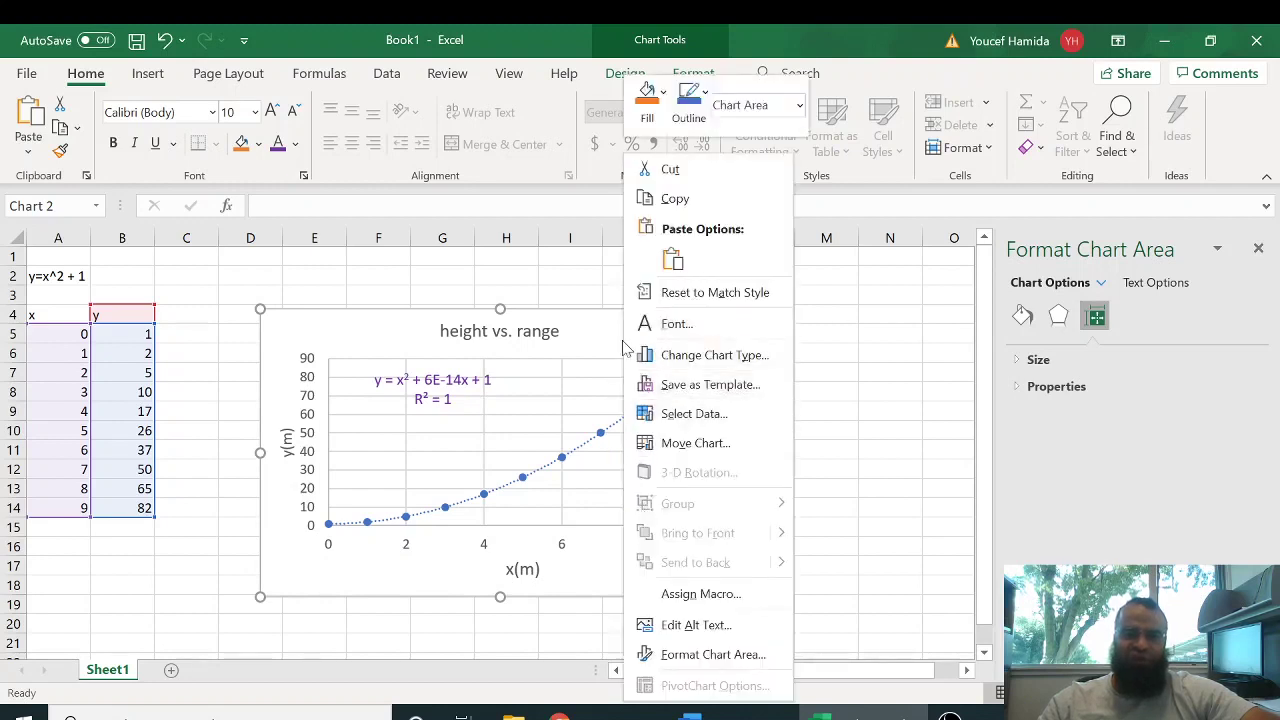
{"action": "left_click", "coordinate": [676, 198]}
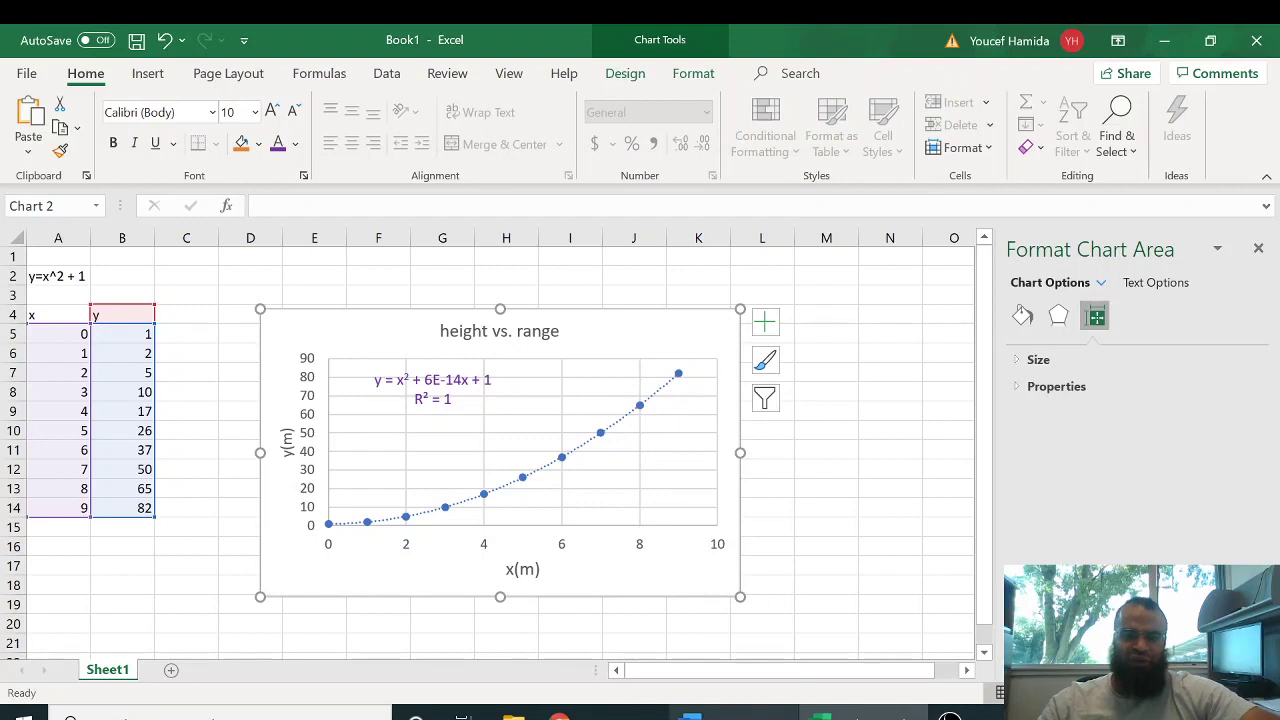
Switch to the Word document and paste the chart as a picture below the equation y = x² + 1.
{"action": "left_click", "coordinate": [692, 712]}
{"action": "scroll", "coordinate": [704, 527], "scroll_direction": "down", "scroll_amount": 3}
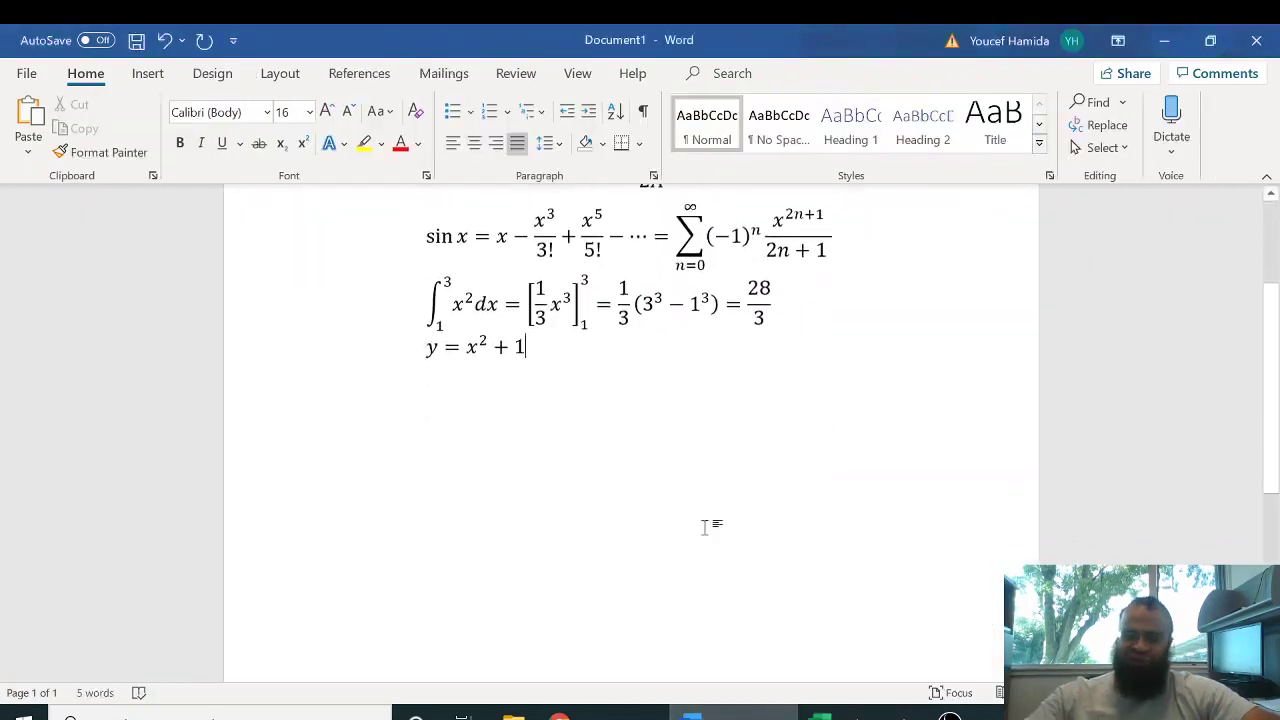
{"action": "left_click", "coordinate": [330, 378]}
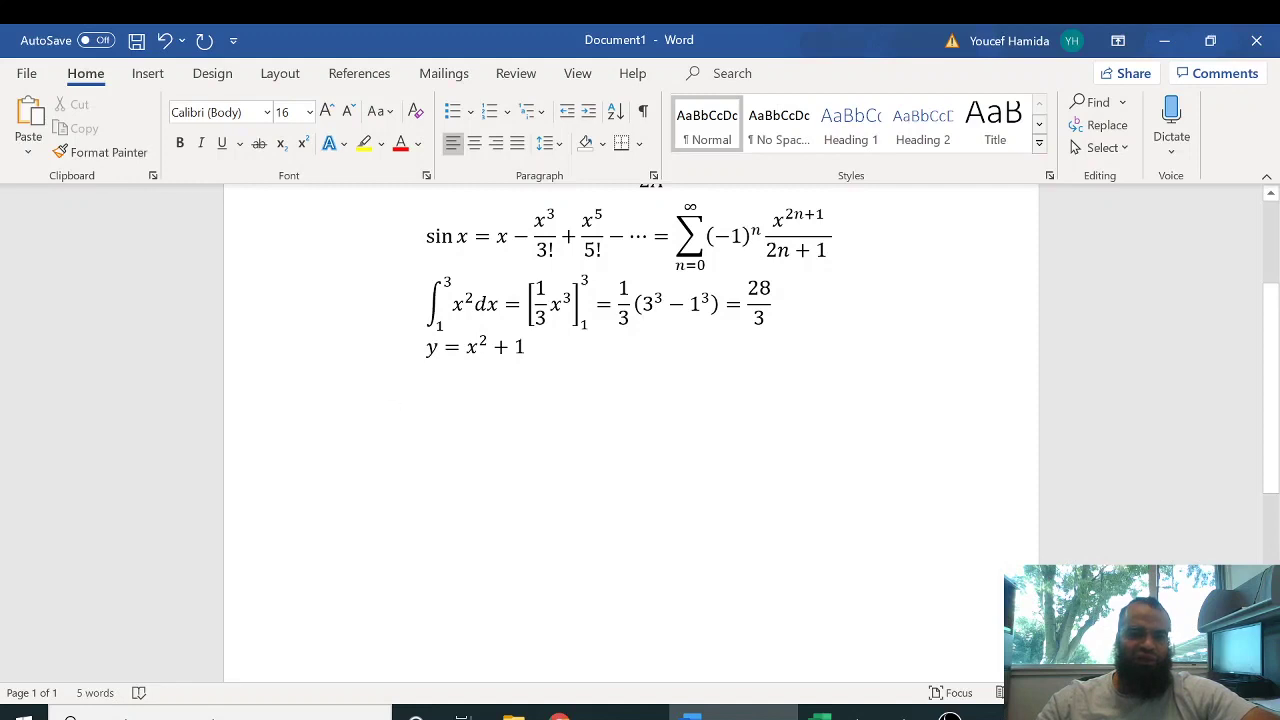
{"action": "right_click", "coordinate": [355, 428]}
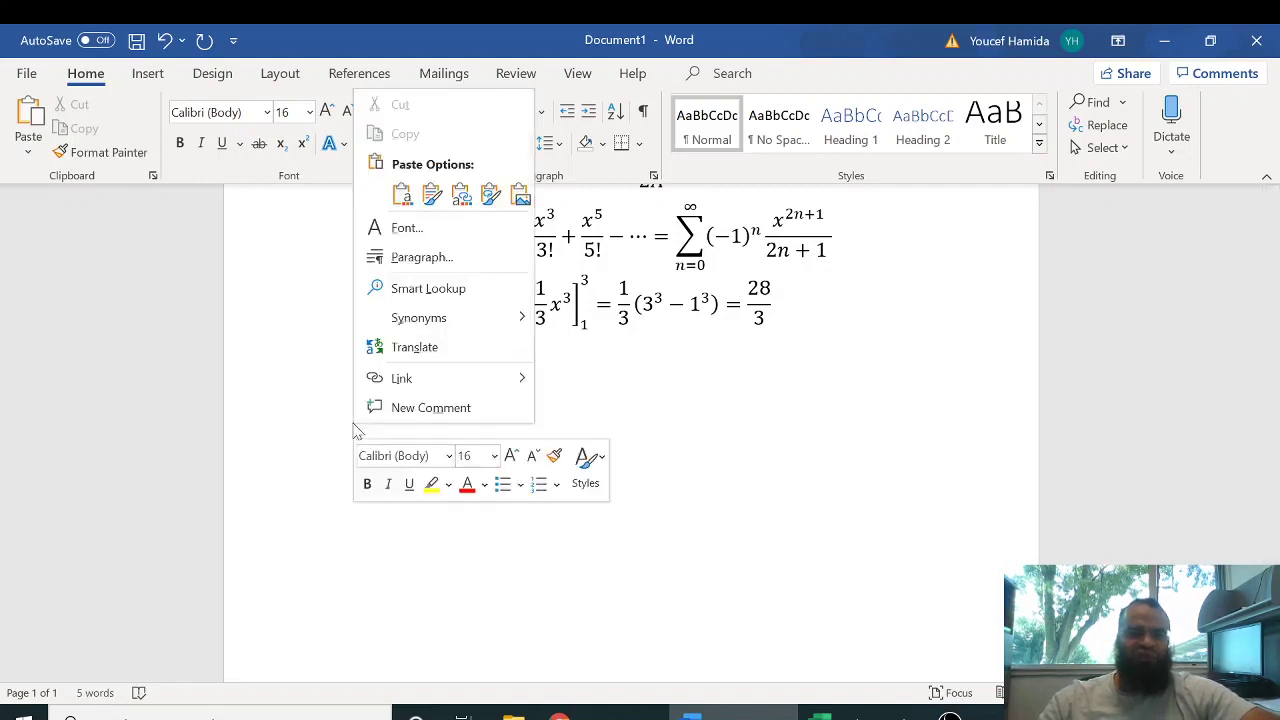
{"action": "left_click", "coordinate": [520, 195]}
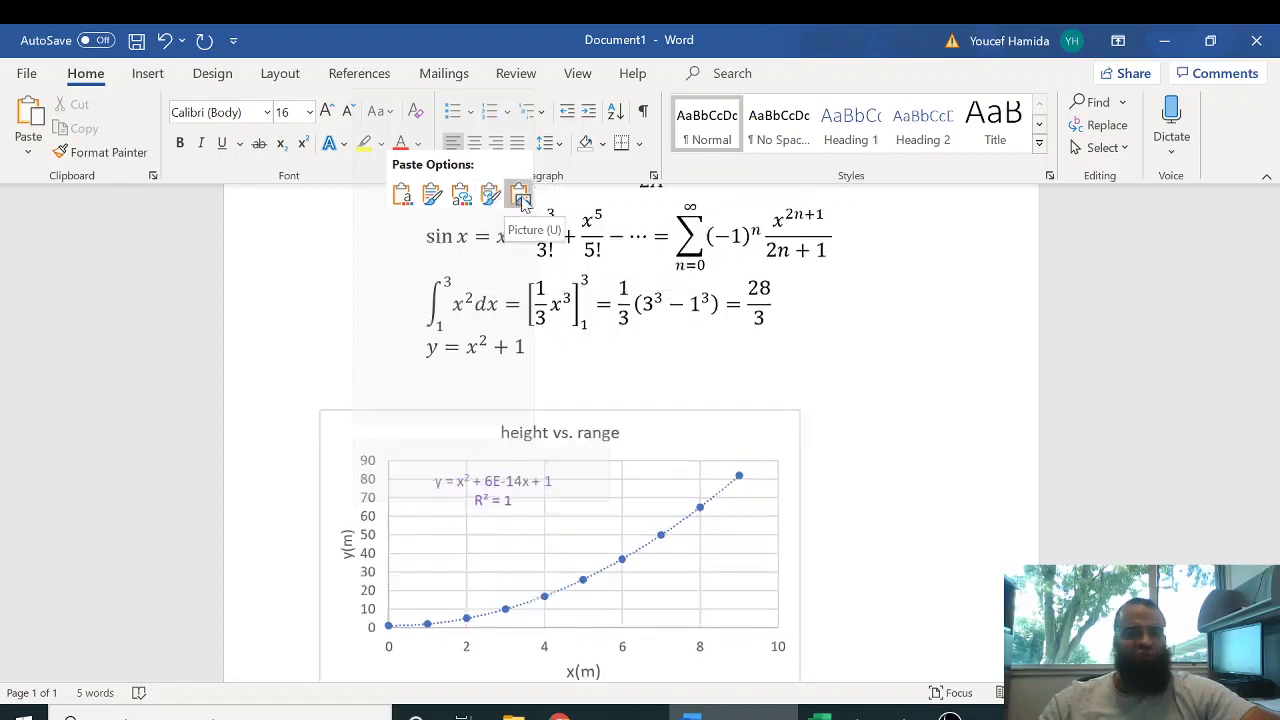
{"action": "left_click", "coordinate": [521, 197]}
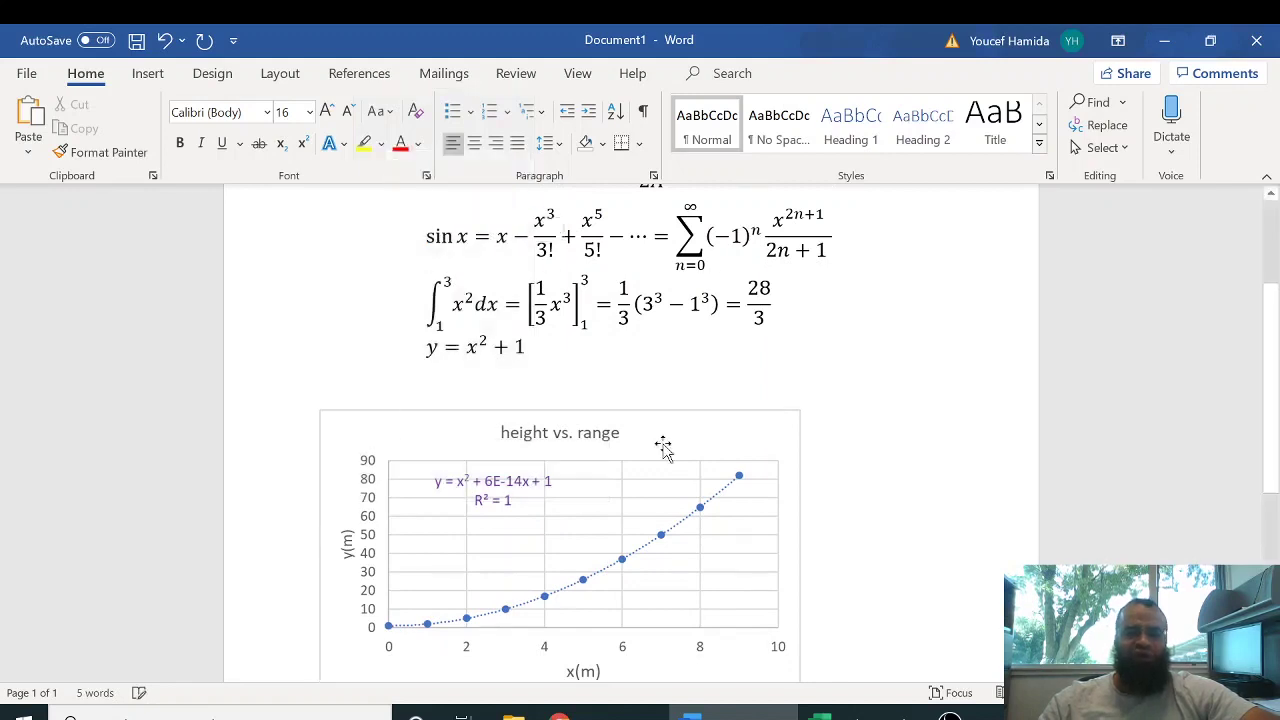
{"action": "left_click", "coordinate": [820, 712]}
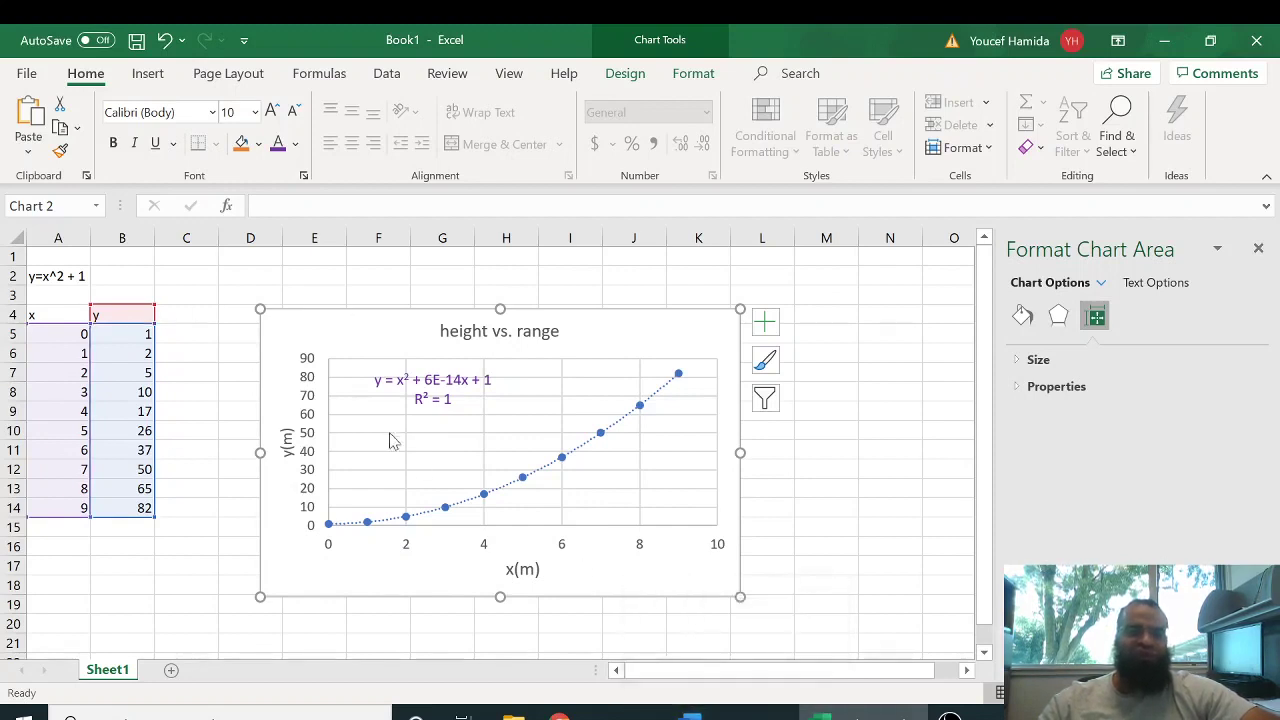
{"action": "left_click", "coordinate": [690, 712]}
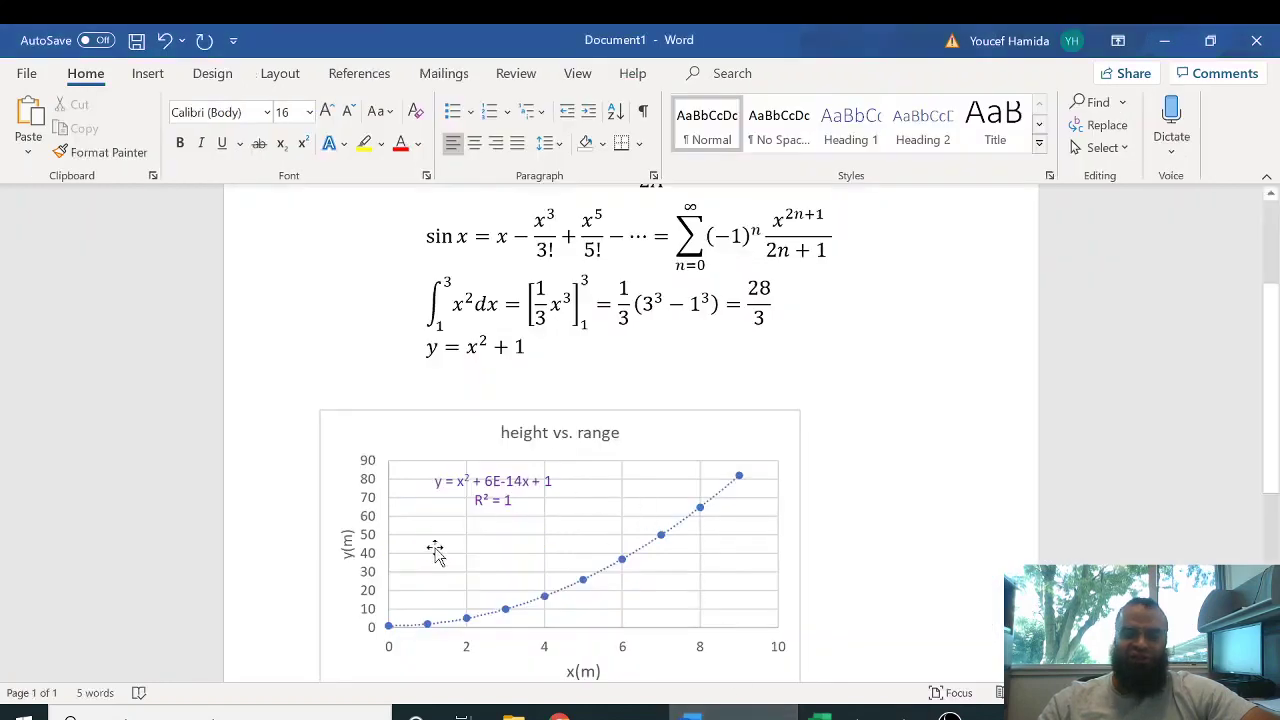
Enlarge the pasted chart picture proportionally until it nearly spans the page's text width.
{"action": "scroll", "coordinate": [491, 514], "scroll_direction": "down", "scroll_amount": 2}
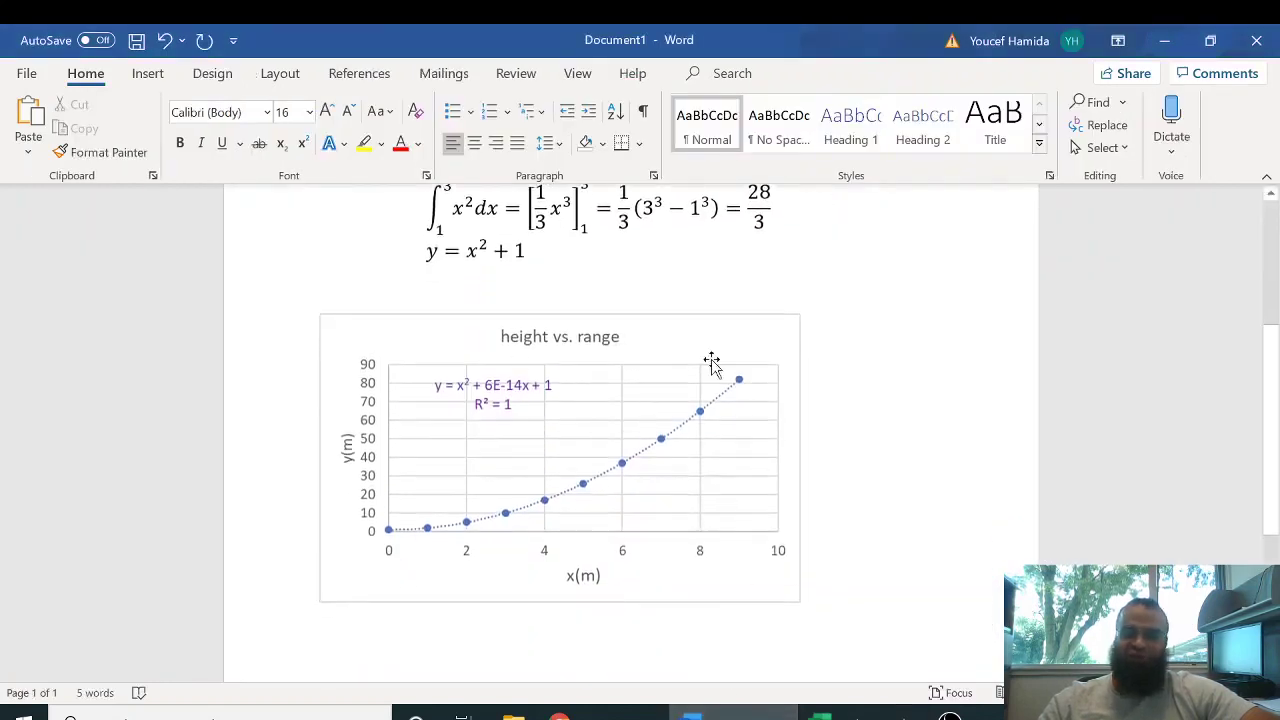
{"action": "left_click", "coordinate": [655, 350]}
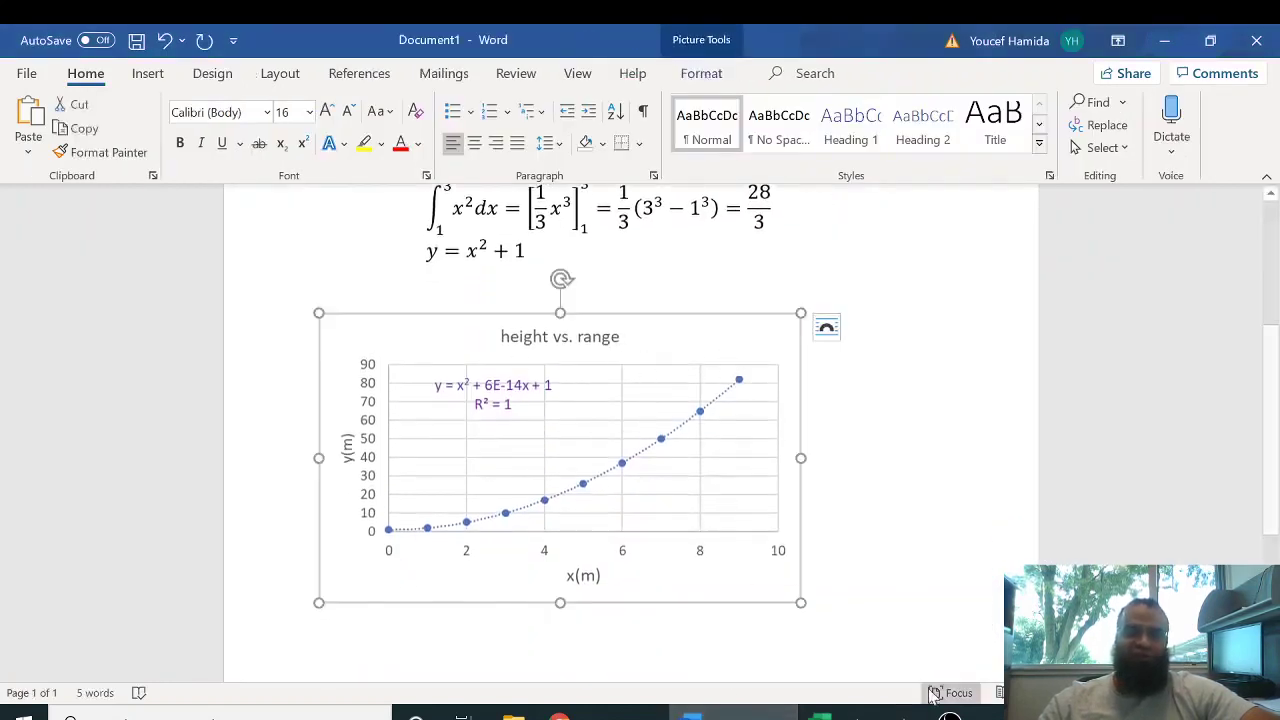
{"action": "left_click_drag", "start_coordinate": [801, 600], "coordinate": [923, 620]}
{"action": "scroll", "coordinate": [519, 478], "scroll_direction": "down", "scroll_amount": 2}
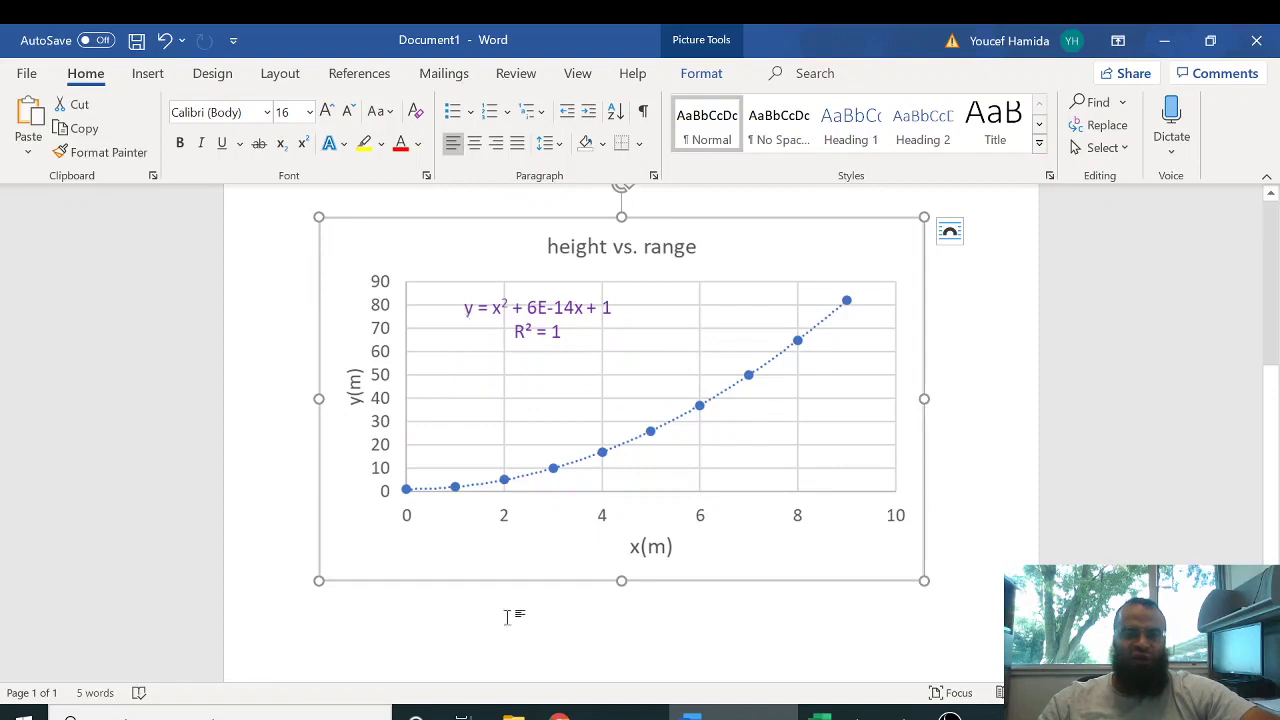
Insert a blank equation on the line below the pasted chart and keep the space beside the chart empty.
{"action": "left_click", "coordinate": [968, 578]}
{"action": "key", "text": "ctrl+z"}
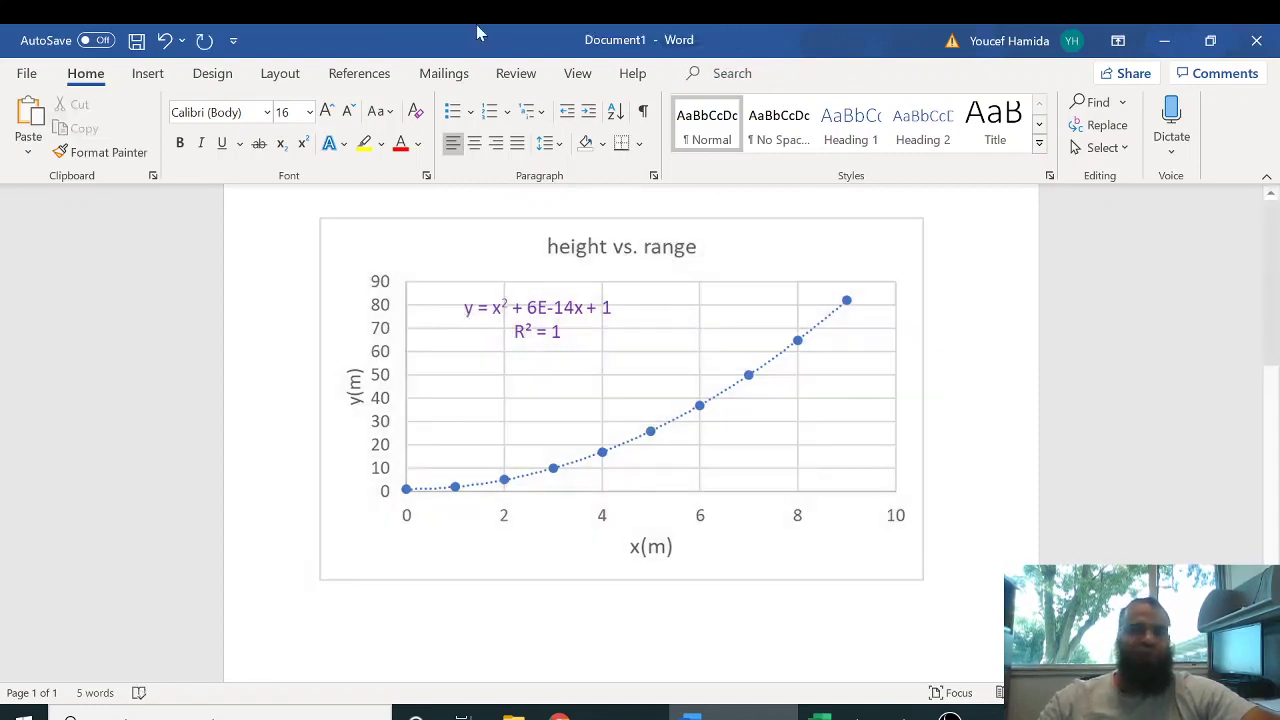
{"action": "left_click", "coordinate": [148, 73]}
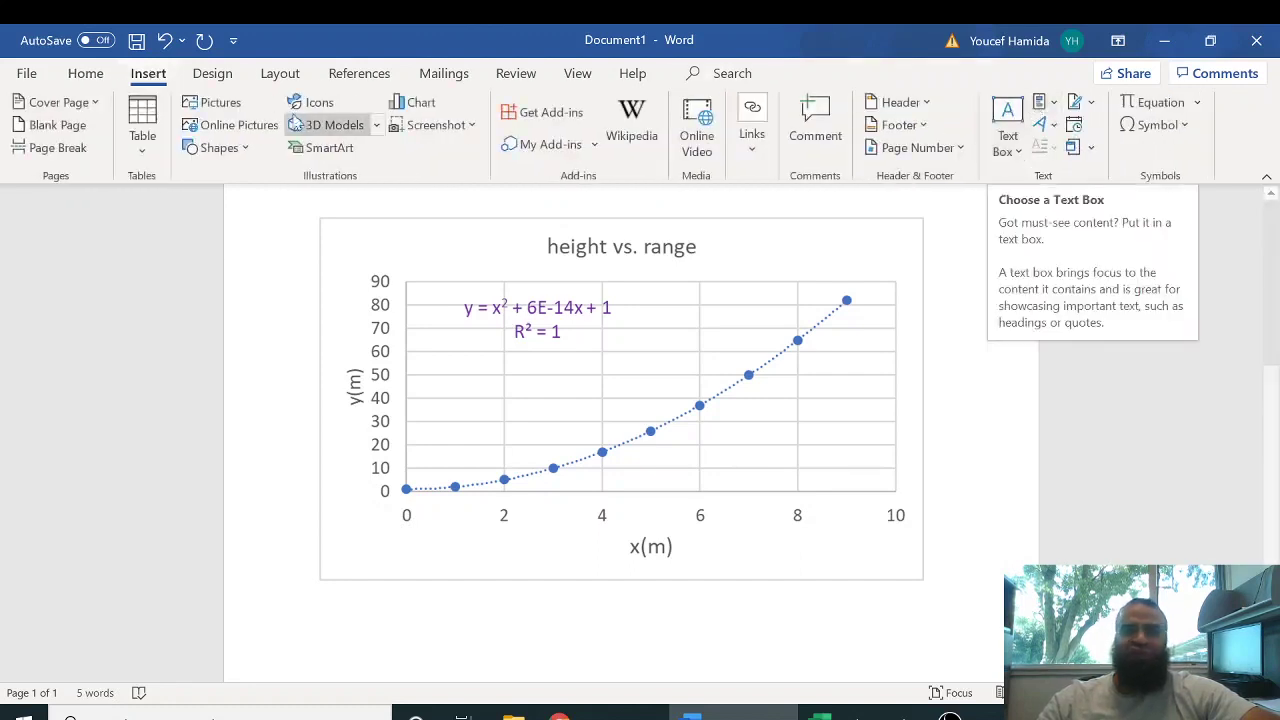
{"action": "left_click", "coordinate": [1163, 106]}
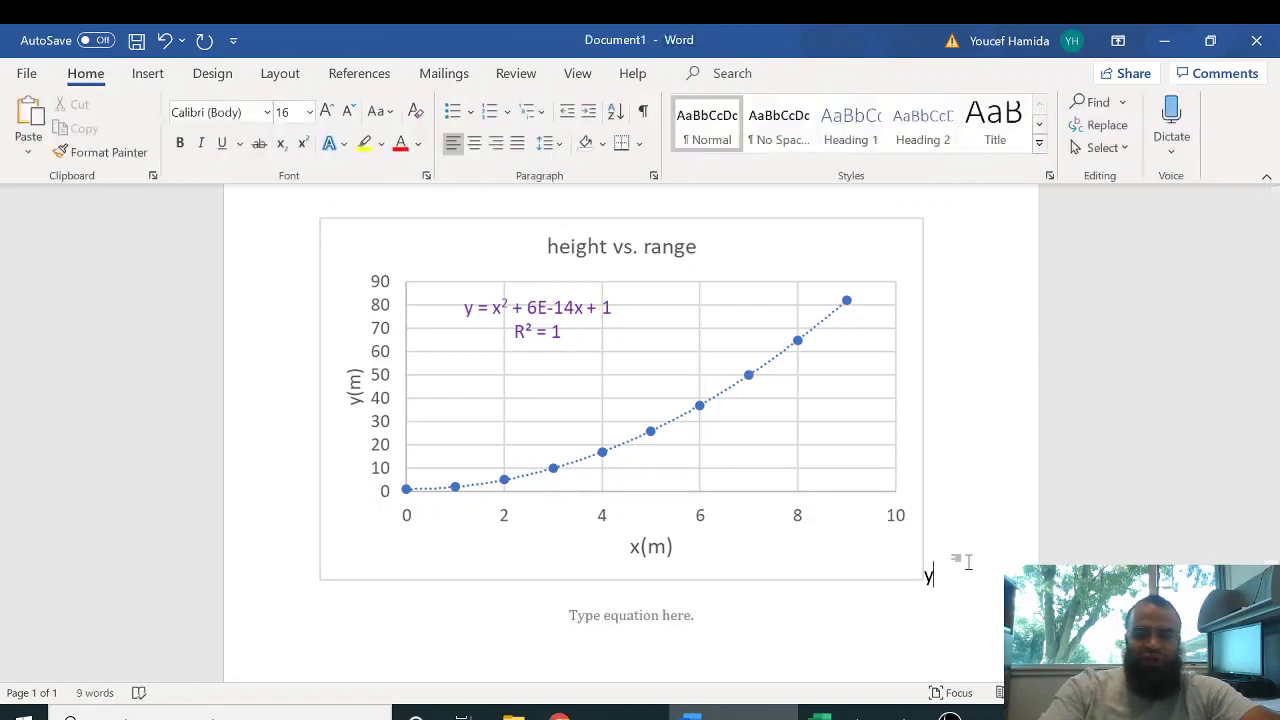
{"action": "key", "text": "BackSpace"}
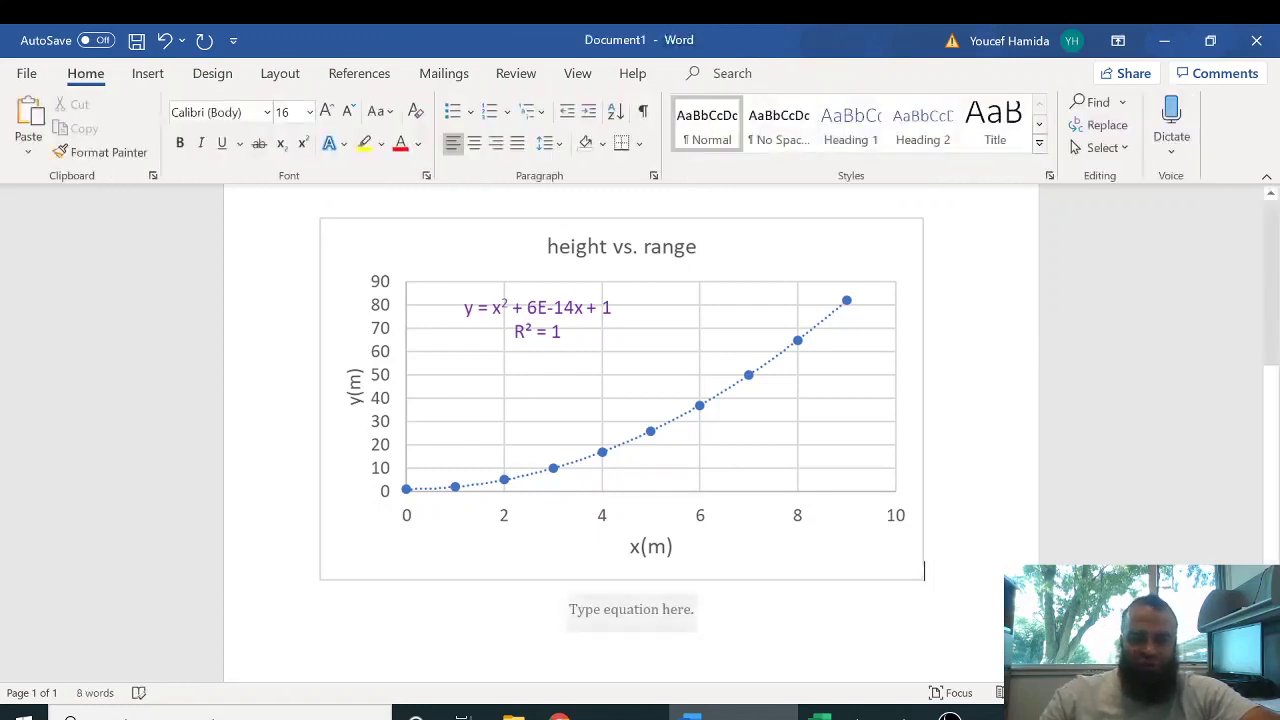
Enter y = x² + (6)x in the blank equation below the chart.
{"action": "left_click", "coordinate": [622, 617]}
{"action": "type", "text": "y"}
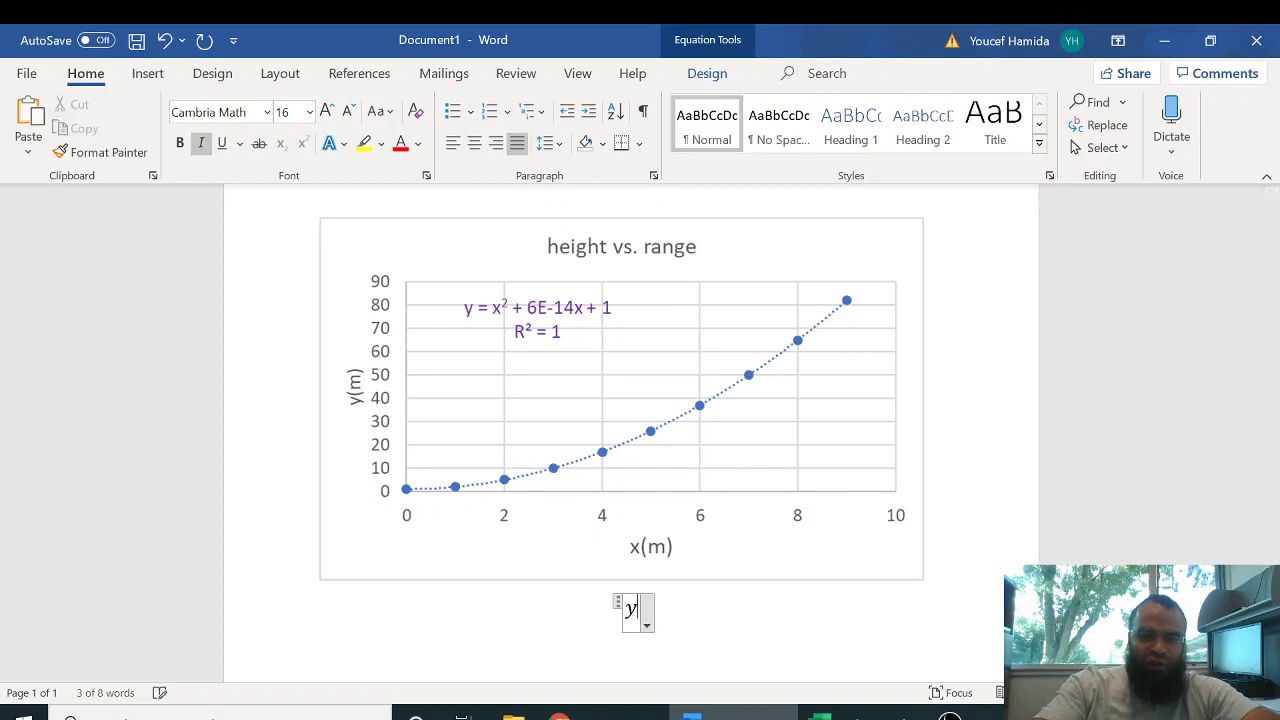
{"action": "type", "text": "=x"}
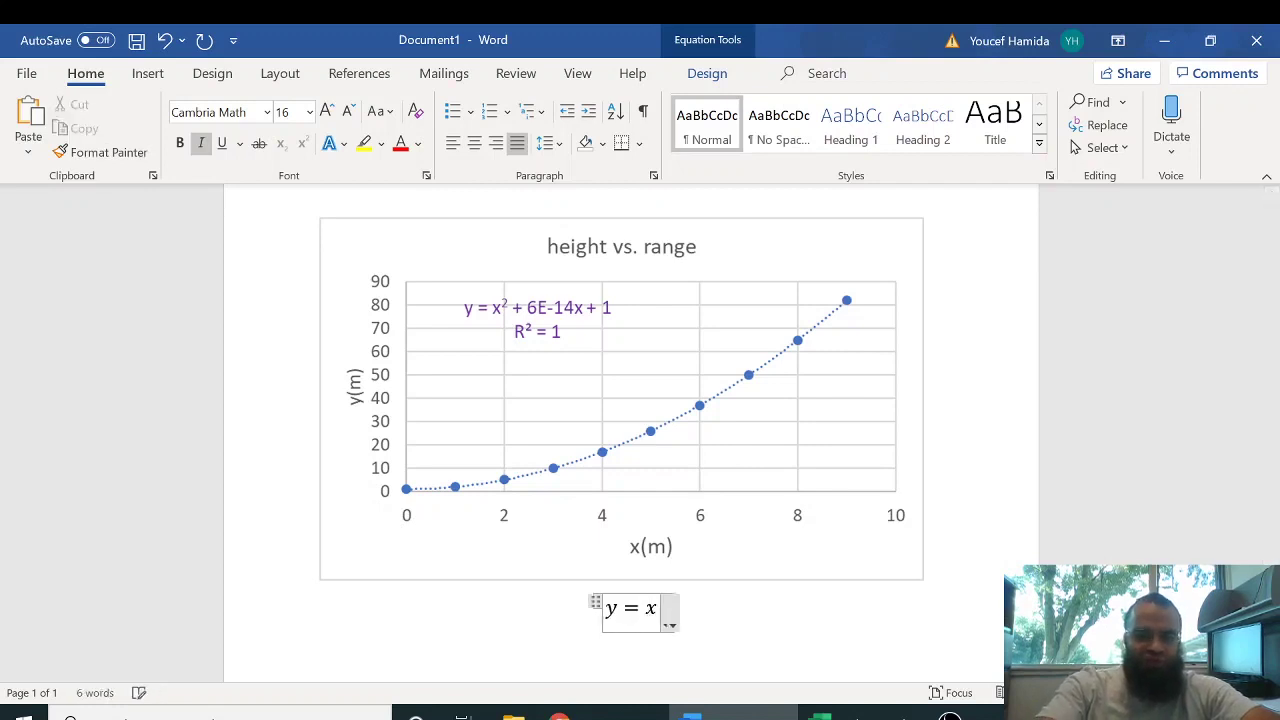
{"action": "type", "text": "^2 +"}
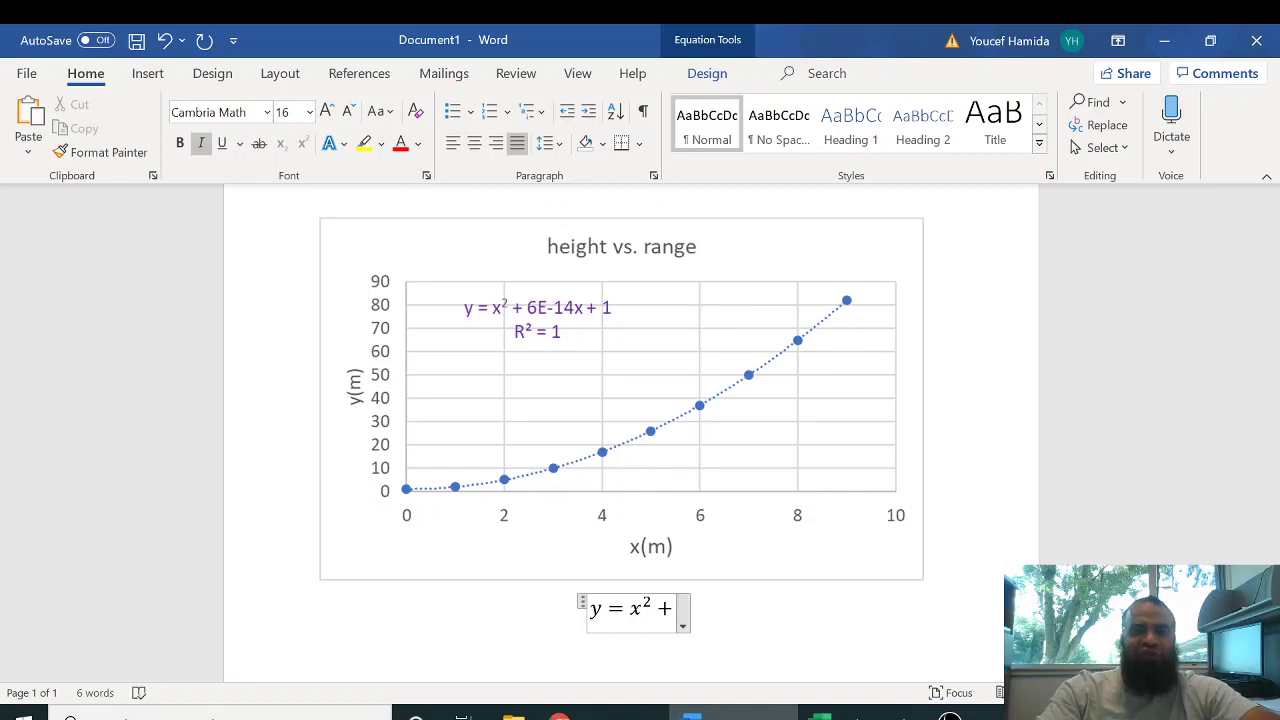
{"action": "type", "text": "()x"}
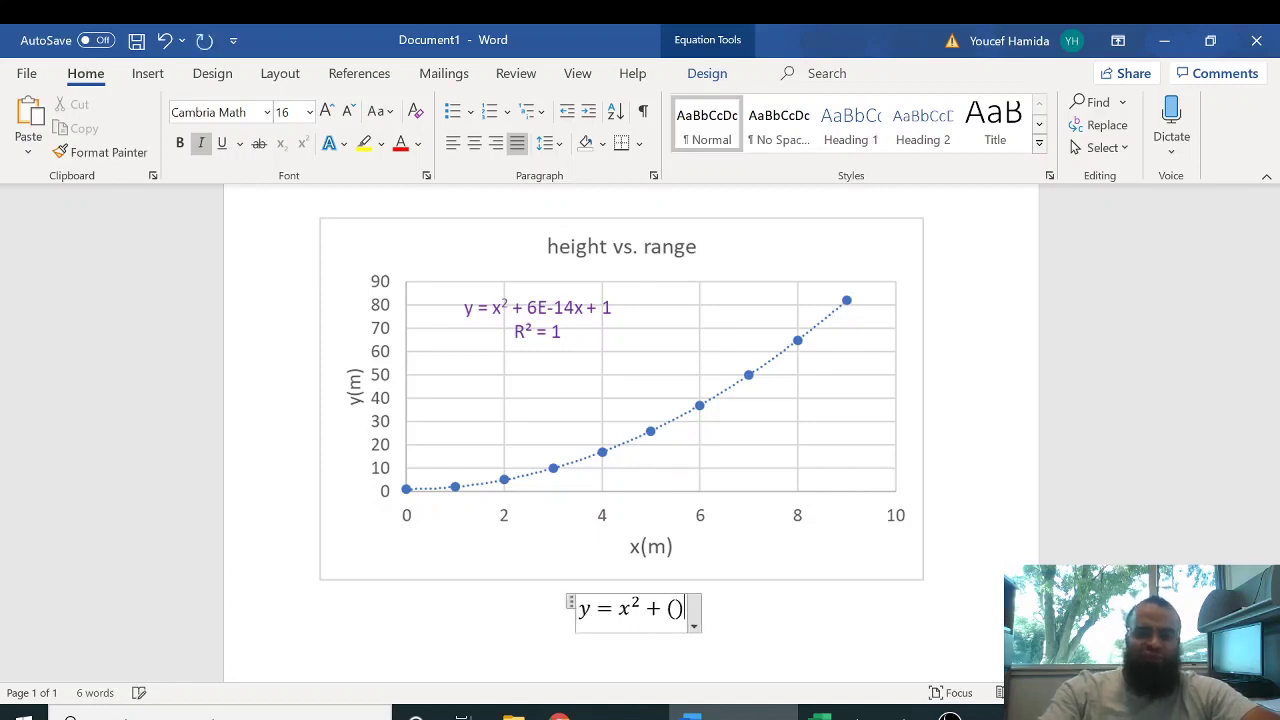
{"action": "key", "text": "Left"}
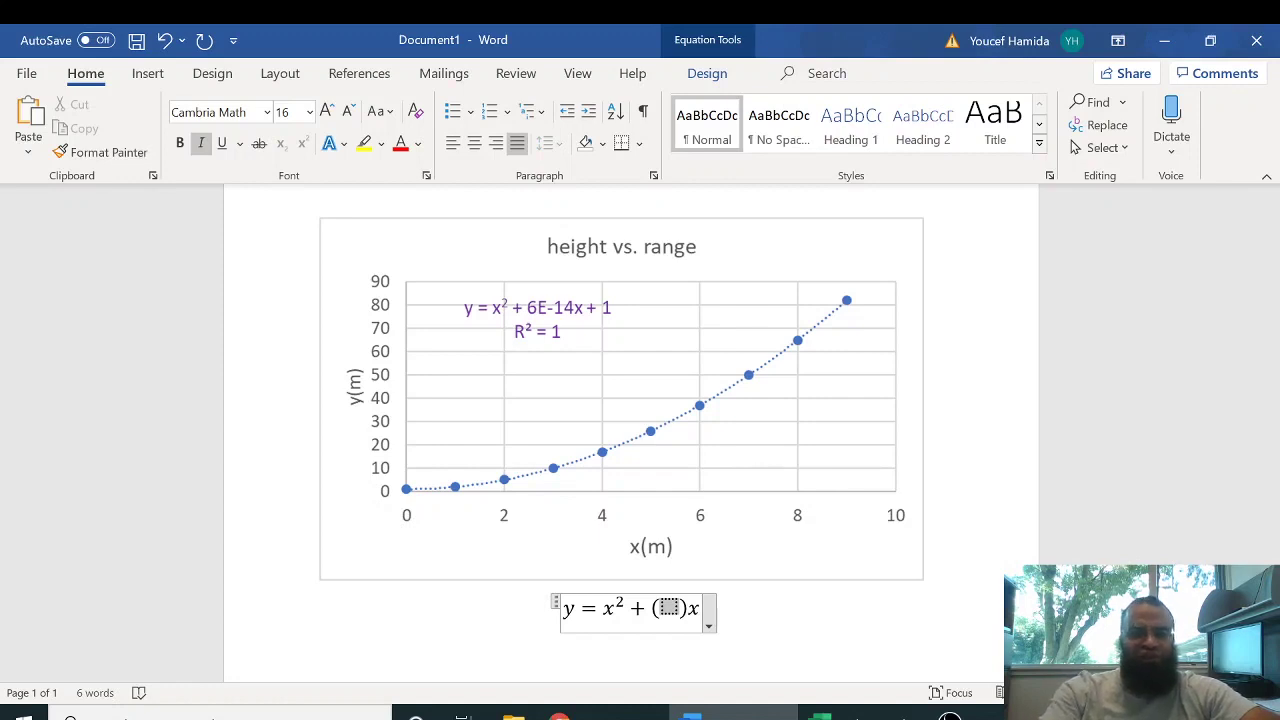
{"action": "type", "text": "6"}
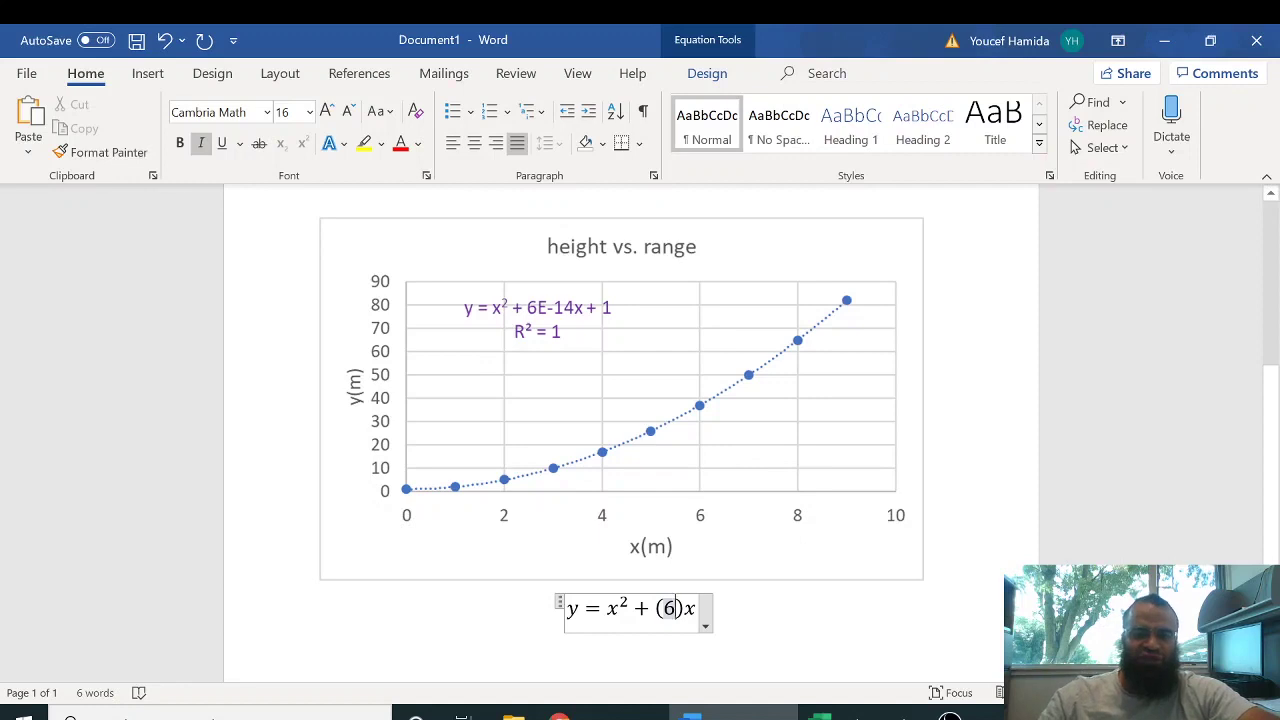
{"action": "left_click", "coordinate": [705, 625]}
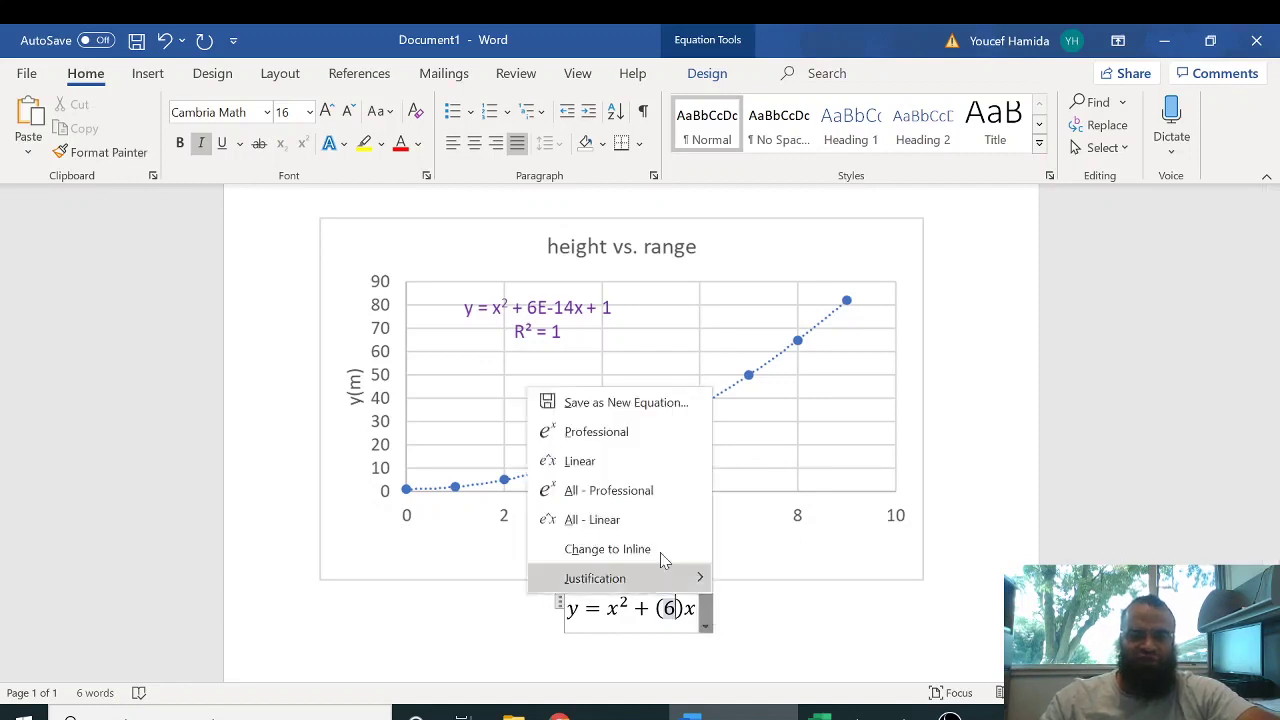
{"action": "left_click", "coordinate": [629, 432]}
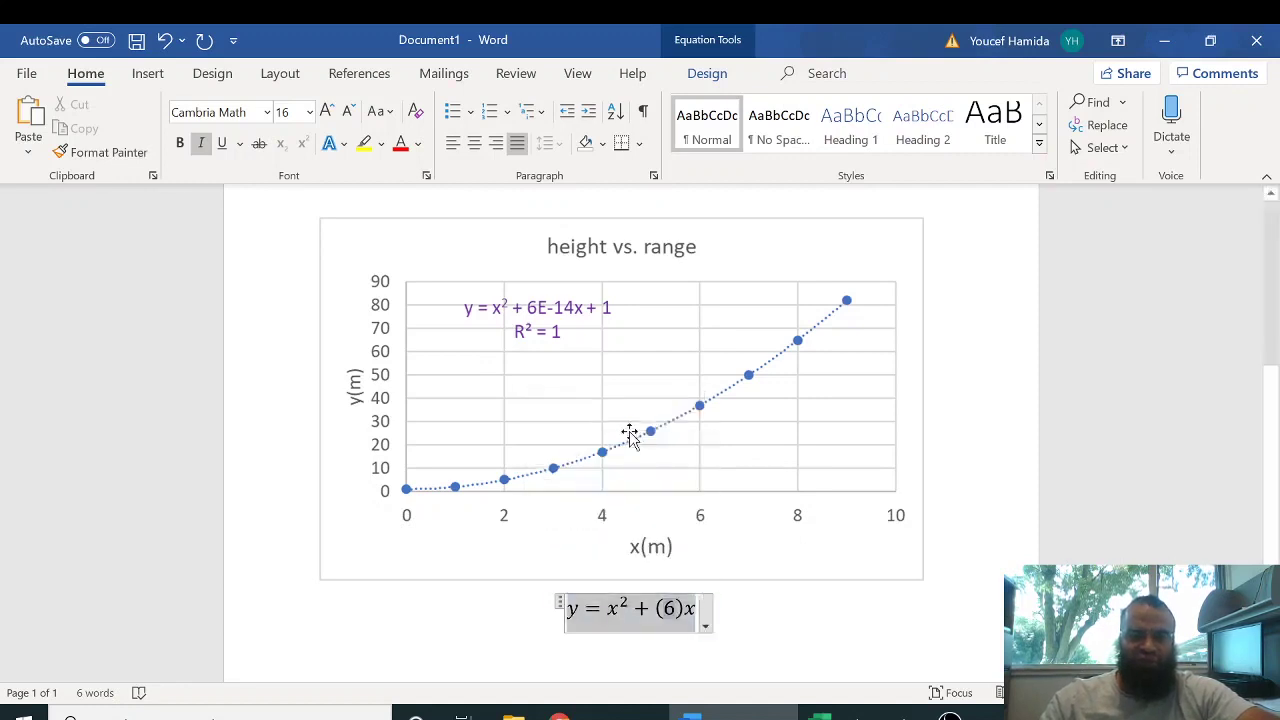
{"action": "left_click", "coordinate": [705, 624]}
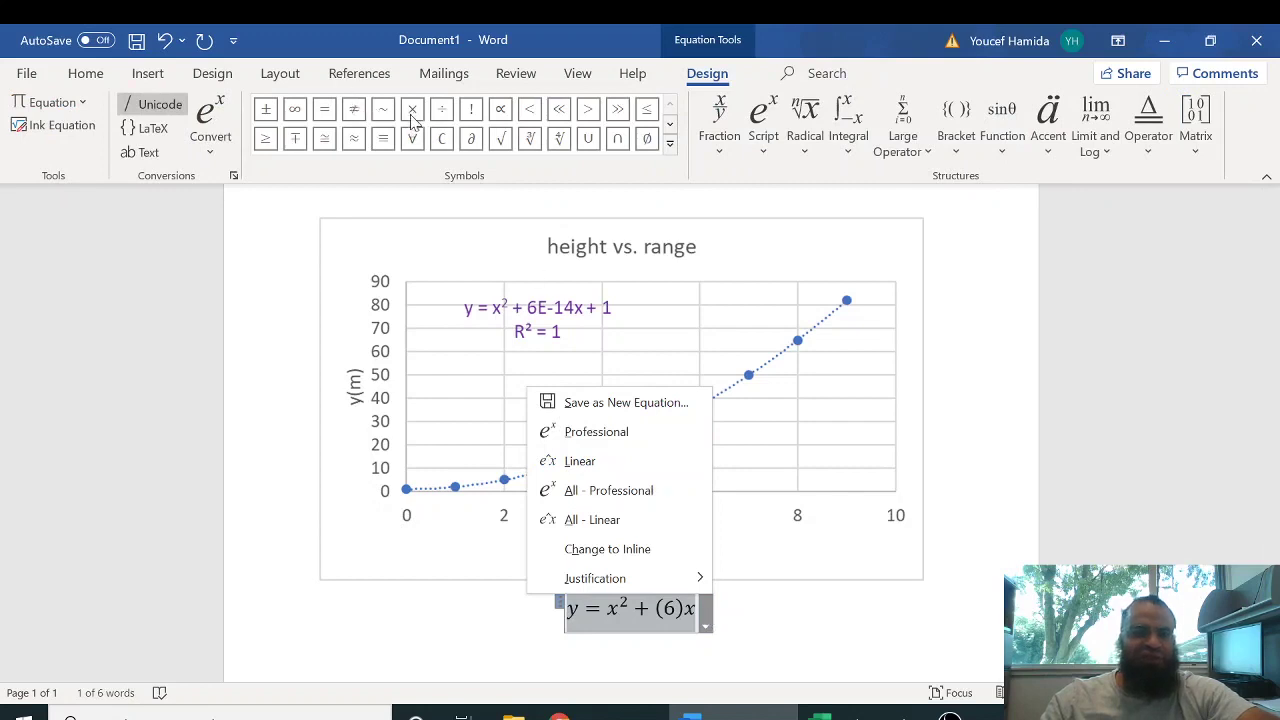
{"action": "left_click", "coordinate": [677, 612]}
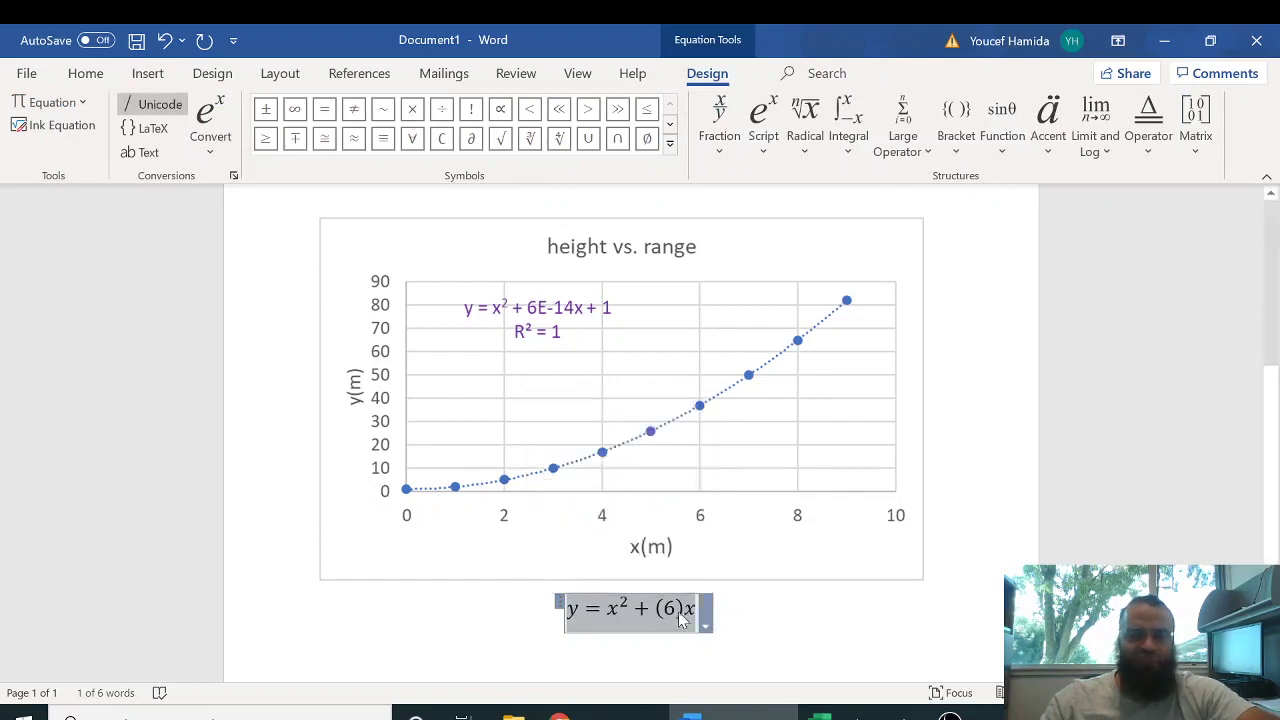
Extend the bracketed coefficient in the equation to 6 × 10⁻¹⁴, using a multiplication sign and a built-up exponent.
{"action": "left_click", "coordinate": [678, 611]}
{"action": "left_click", "coordinate": [412, 108]}
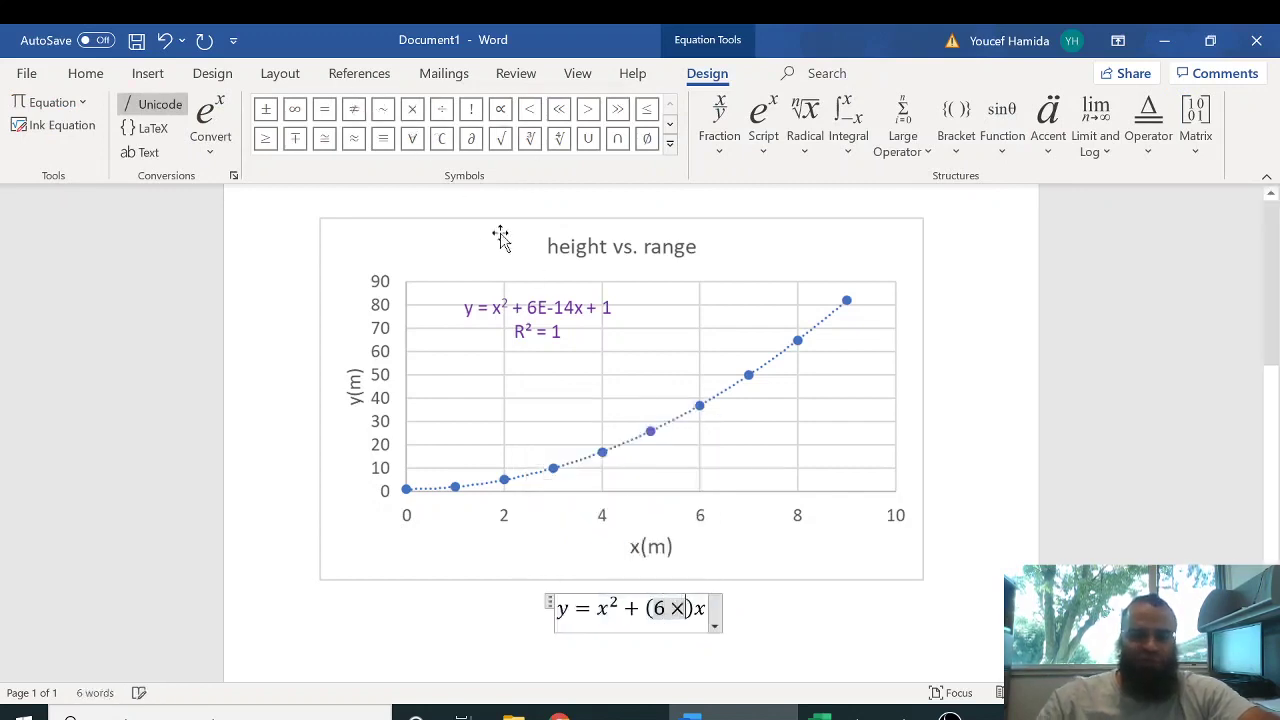
{"action": "type", "text": "10"}
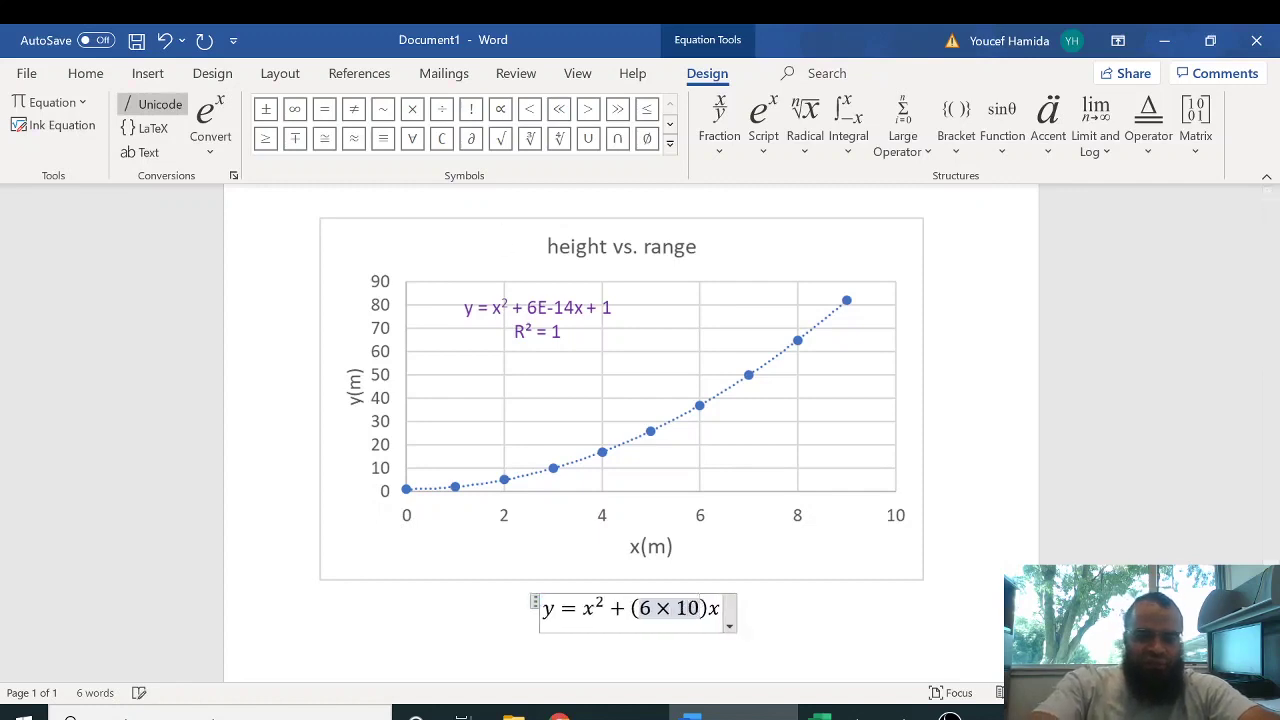
{"action": "type", "text": "^"}
{"action": "type", "text": "-"}
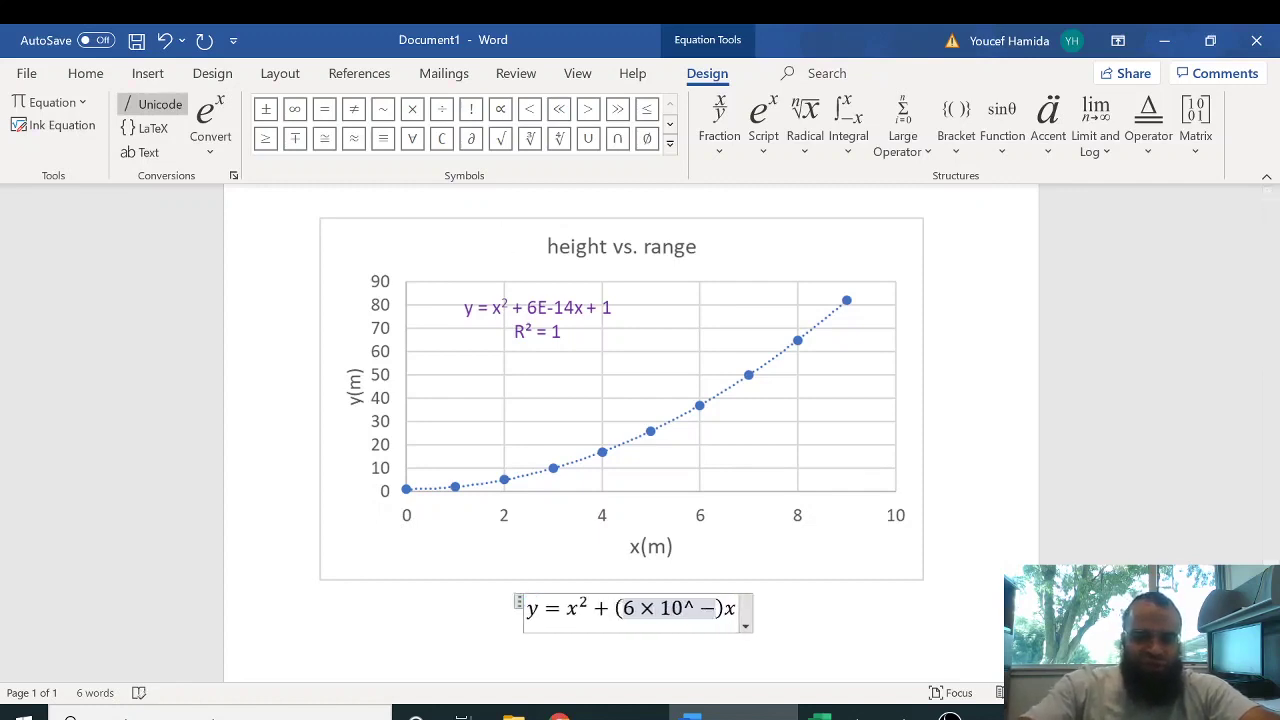
{"action": "type", "text": "1"}
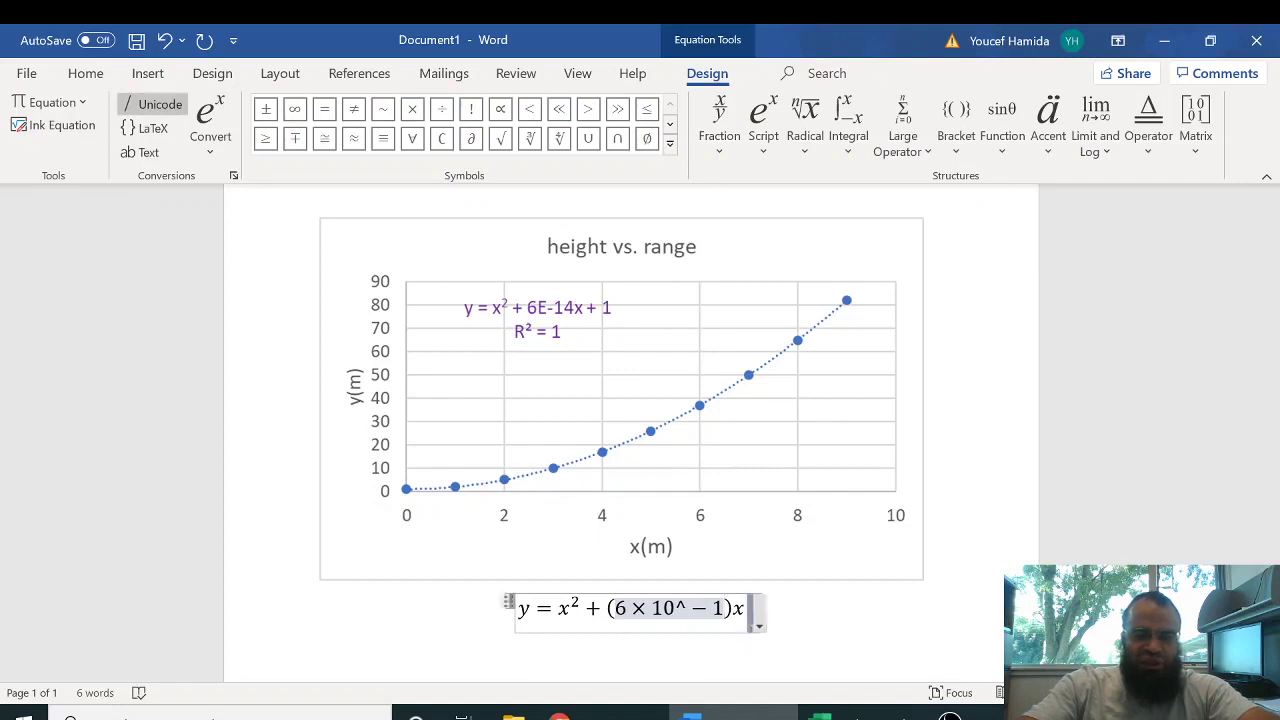
{"action": "type", "text": "4"}
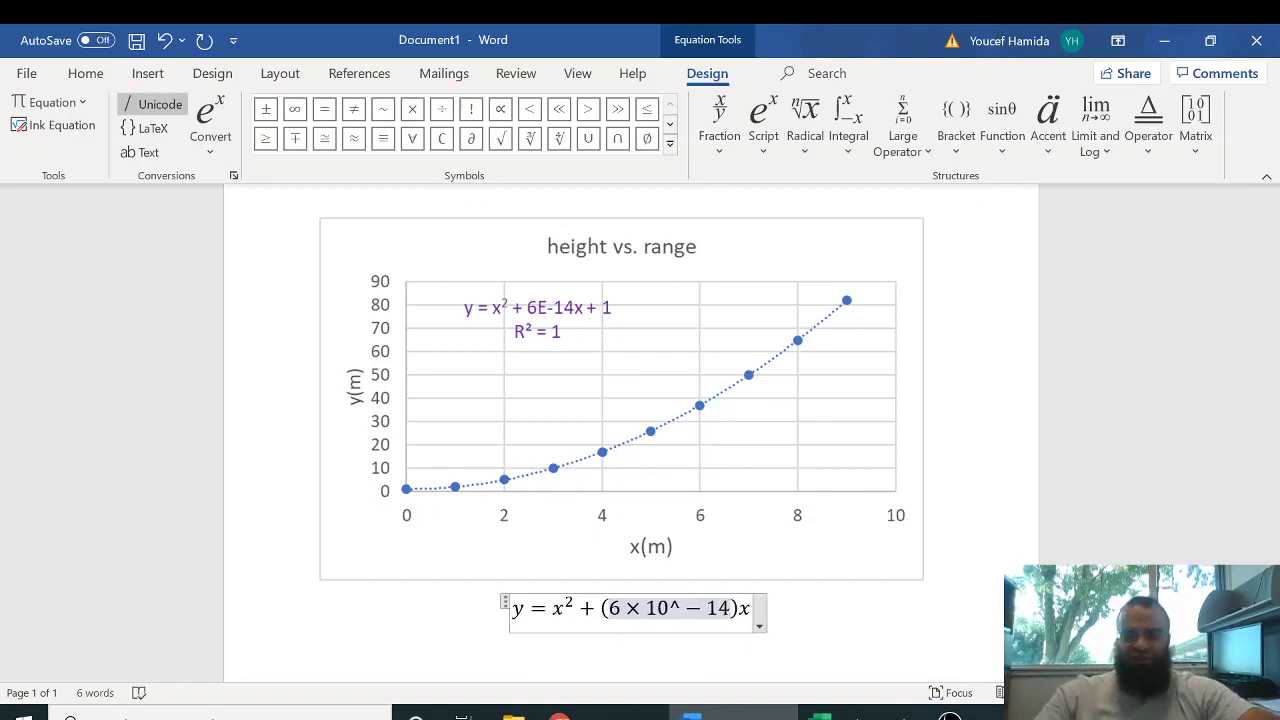
{"action": "key", "text": "space"}
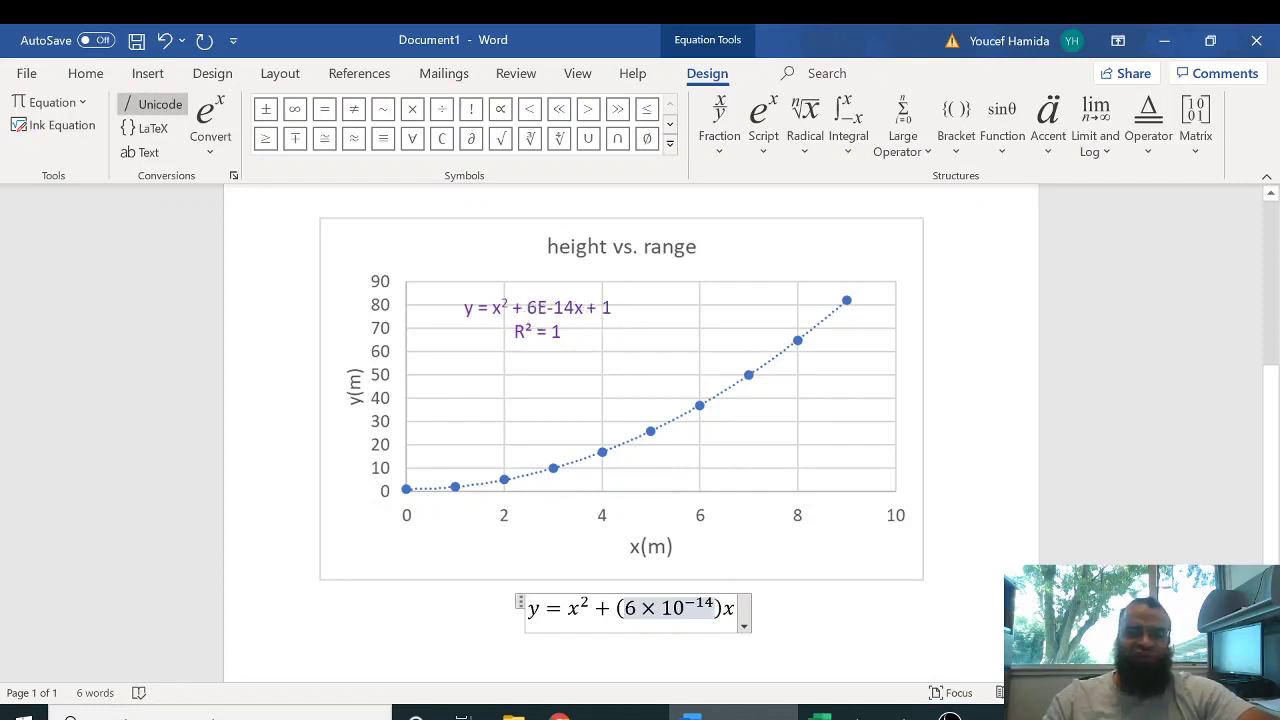
Complete the equation after the x term with + 1 = x² + 1.
{"action": "left_click", "coordinate": [738, 624]}
{"action": "type", "text": "+1"}
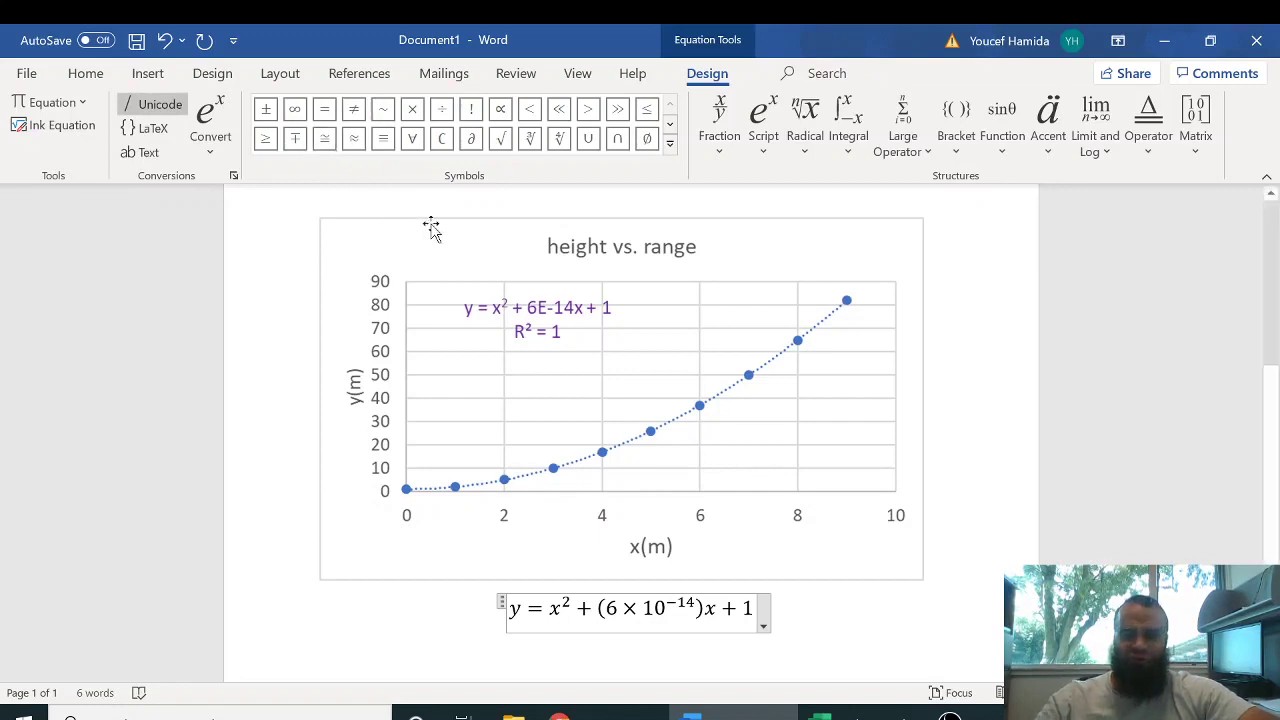
{"action": "type", "text": "= "}
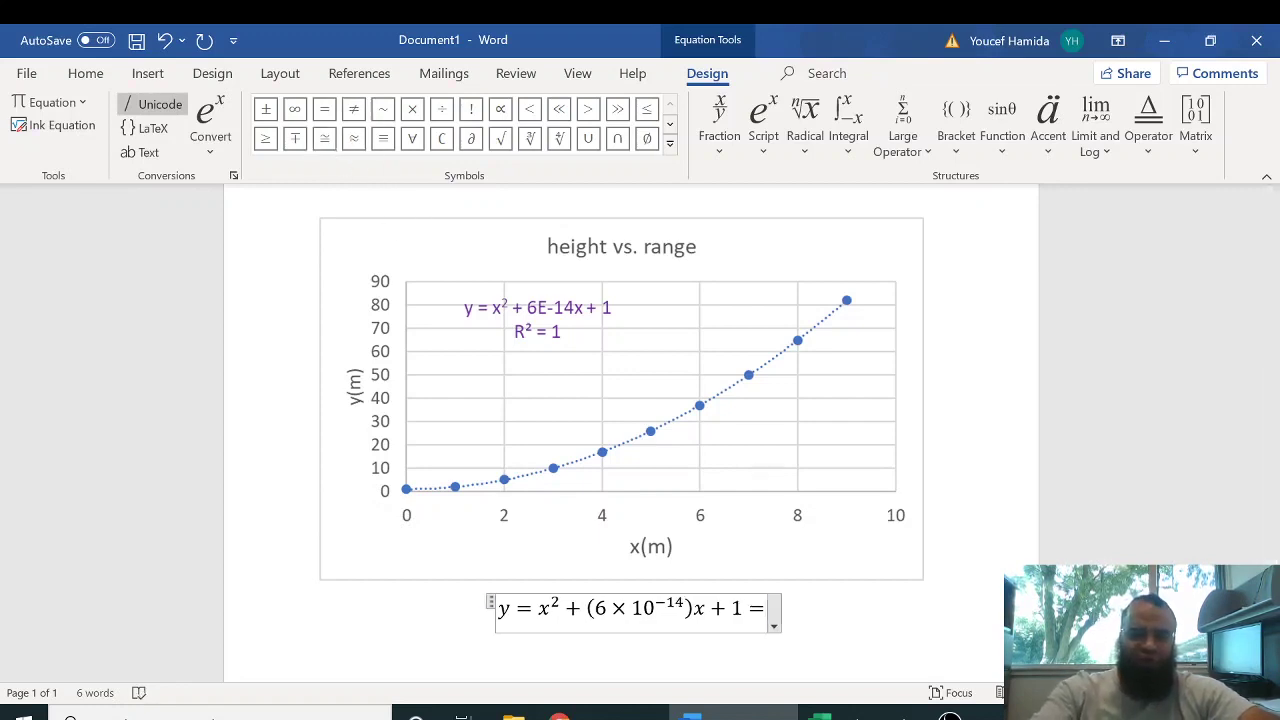
{"action": "type", "text": "x^2 "}
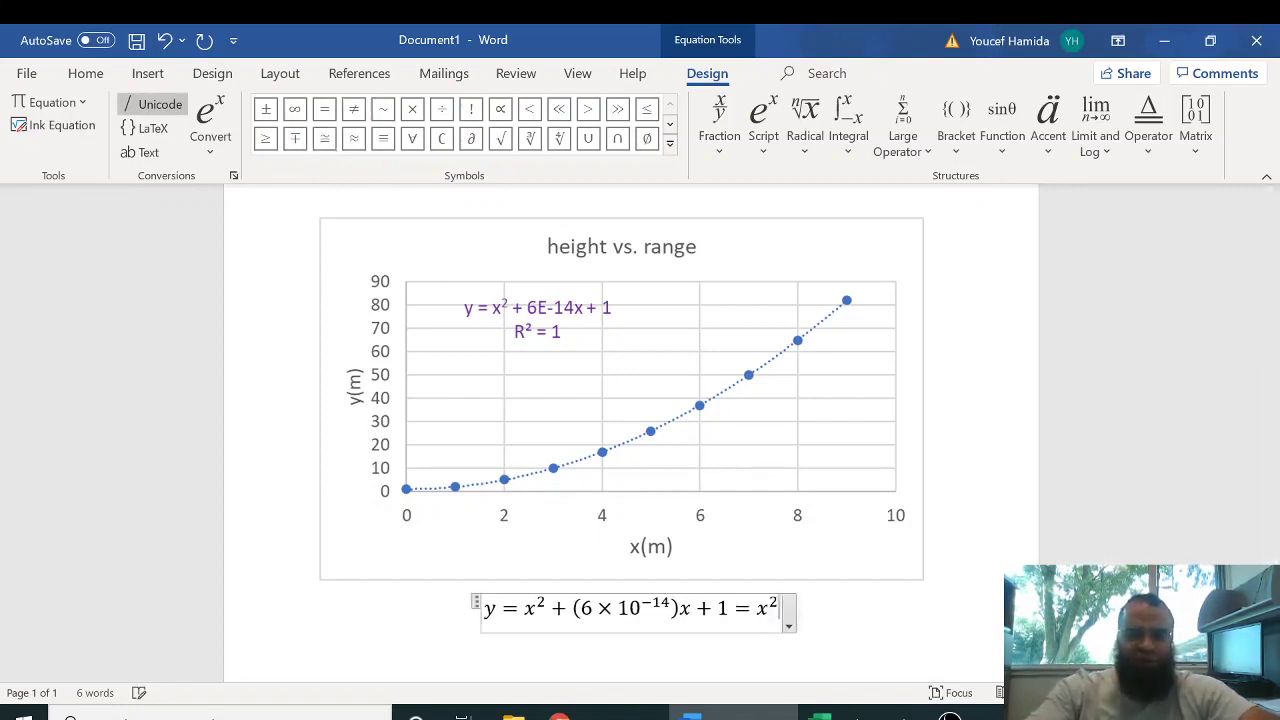
{"action": "type", "text": "+ 1"}
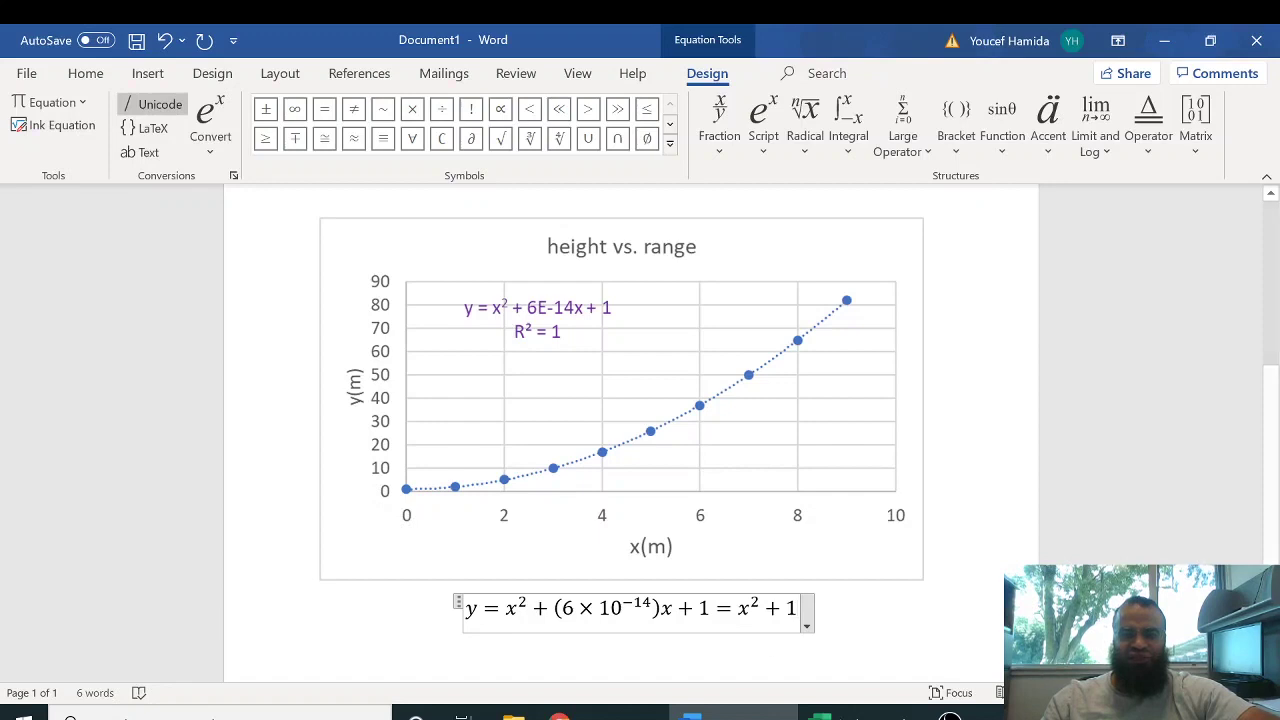
Switch to the Excel workbook and enter 6x10^-14 in cell A17 below the data table.
{"action": "key", "text": "alt+Tab"}
{"action": "left_click", "coordinate": [77, 565]}
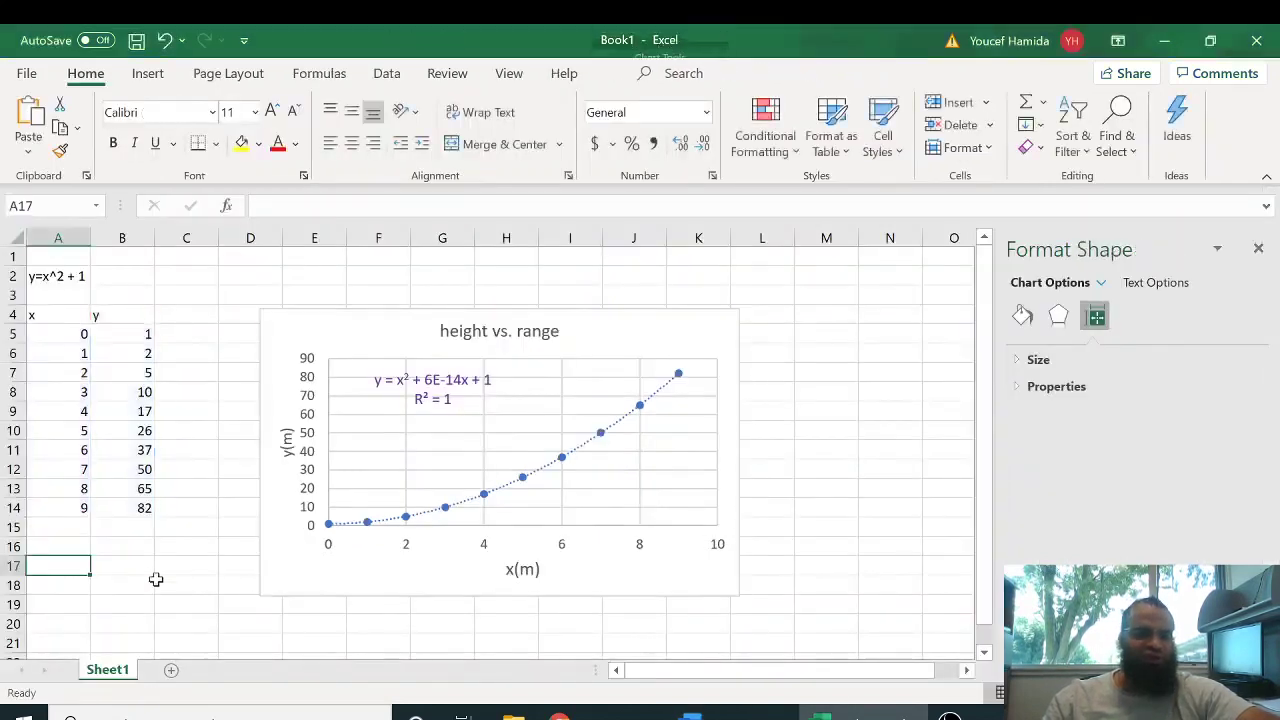
{"action": "type", "text": "6"}
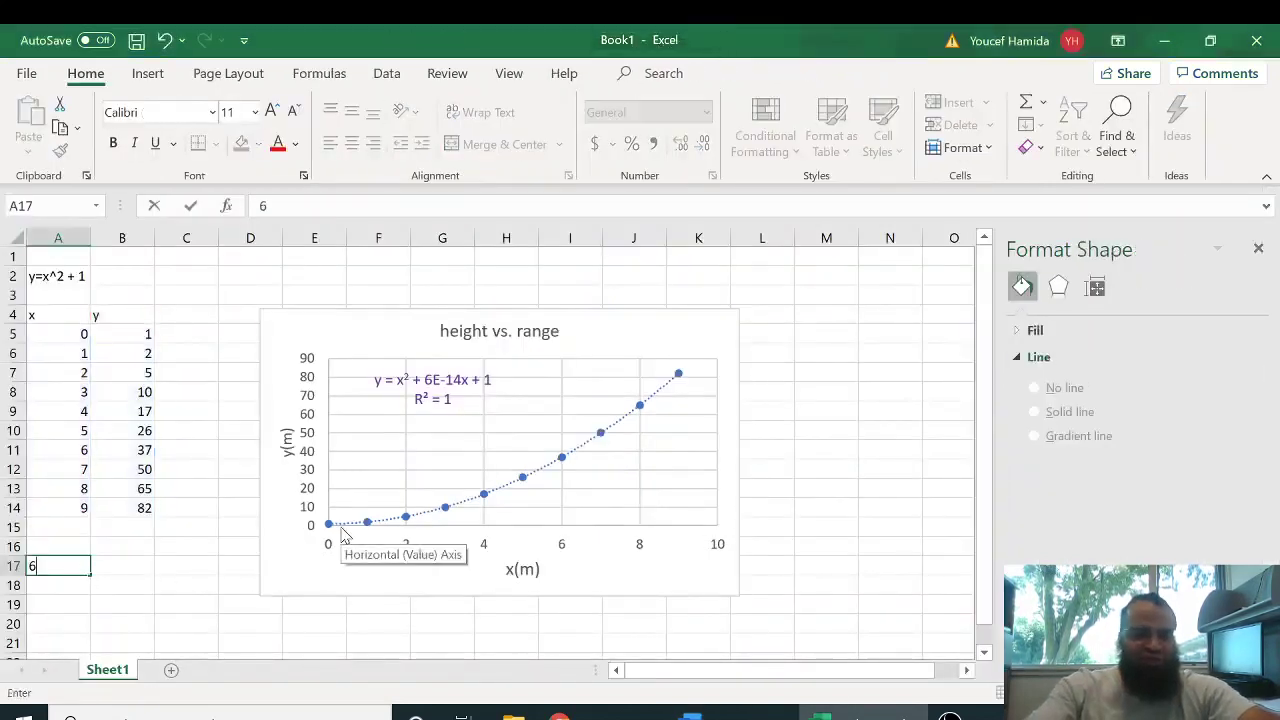
{"action": "type", "text": "x"}
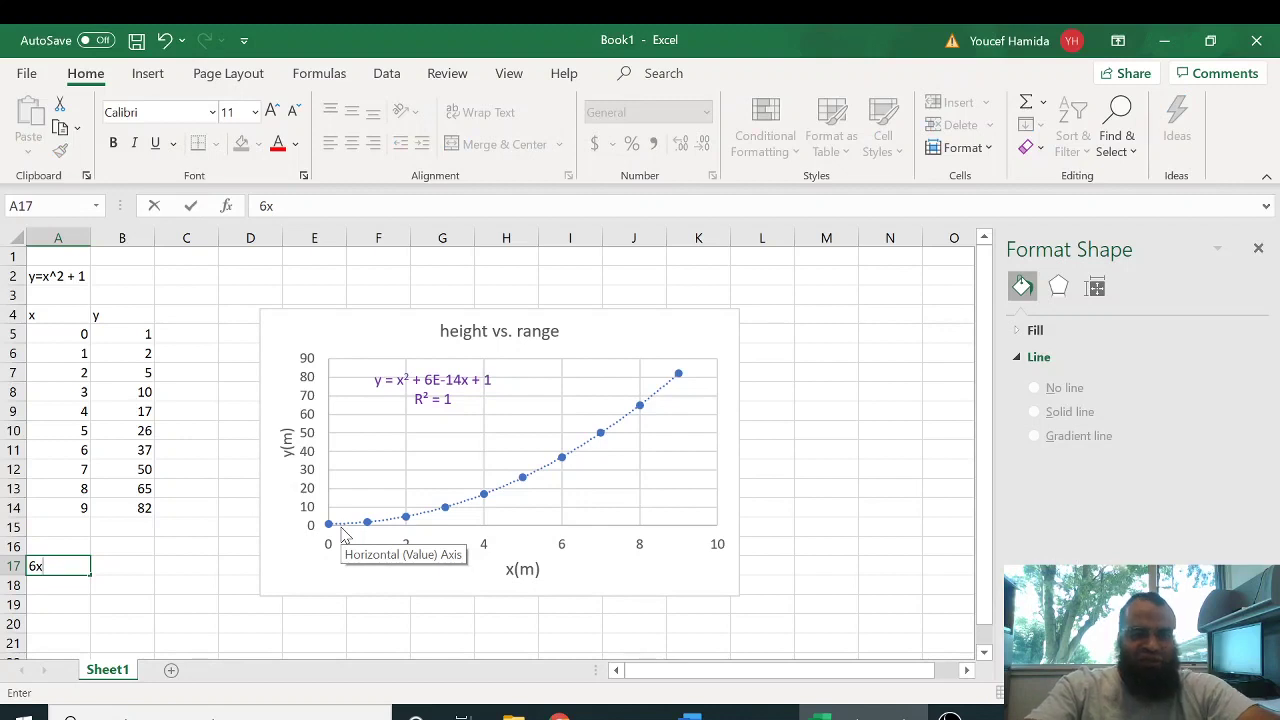
{"action": "type", "text": "10^-14"}
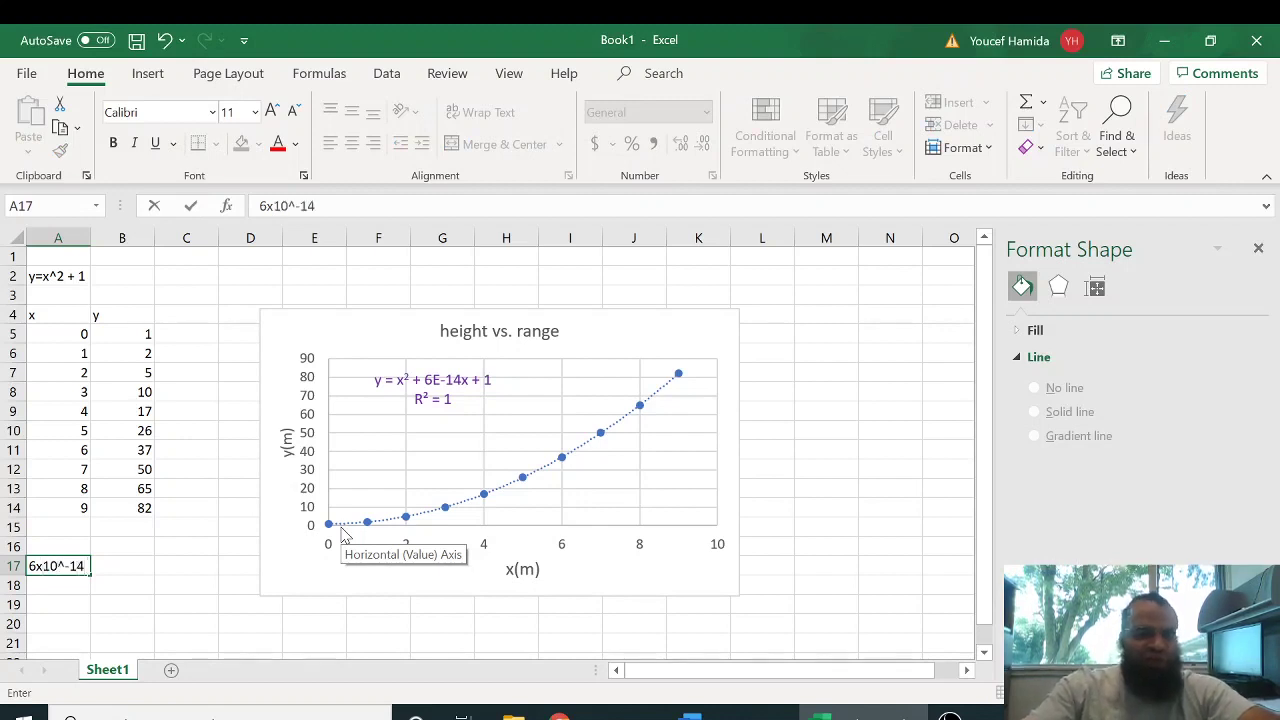
{"action": "key", "text": "Return"}
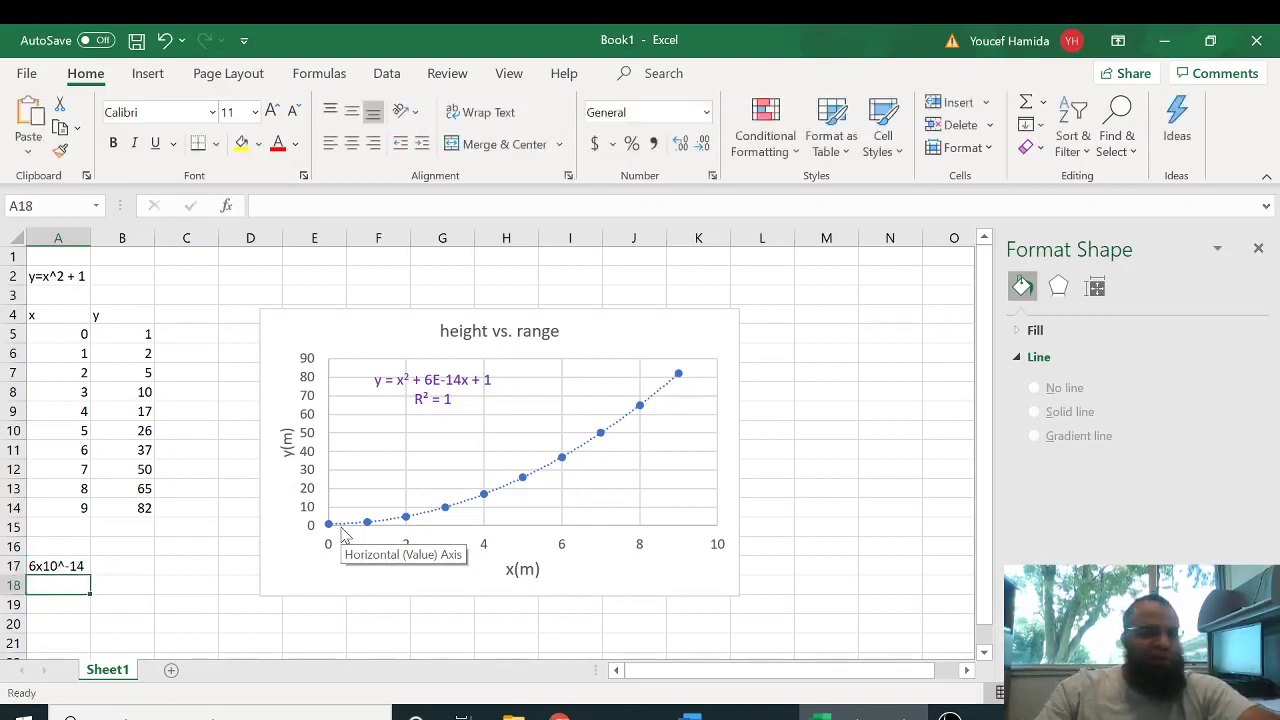
{"action": "left_click", "coordinate": [55, 567]}
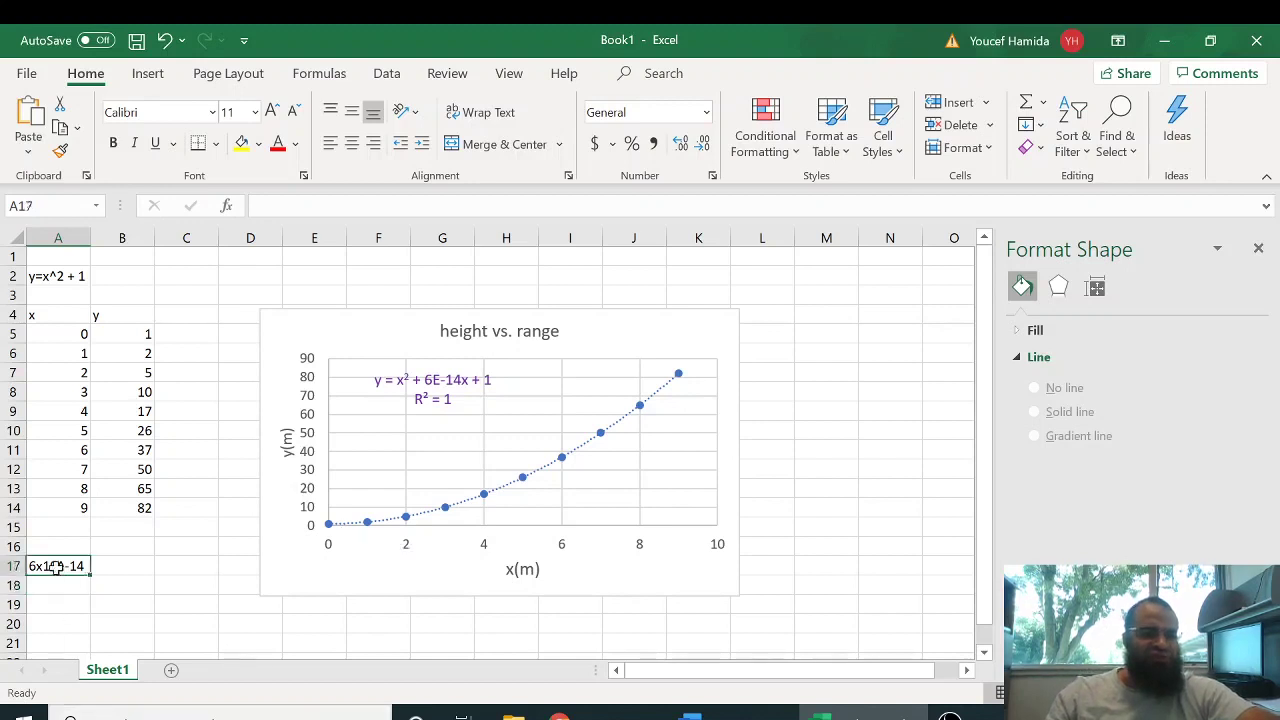
Enter the same number in scientific notation as 6e-14 in cell A18.
{"action": "left_click", "coordinate": [55, 588]}
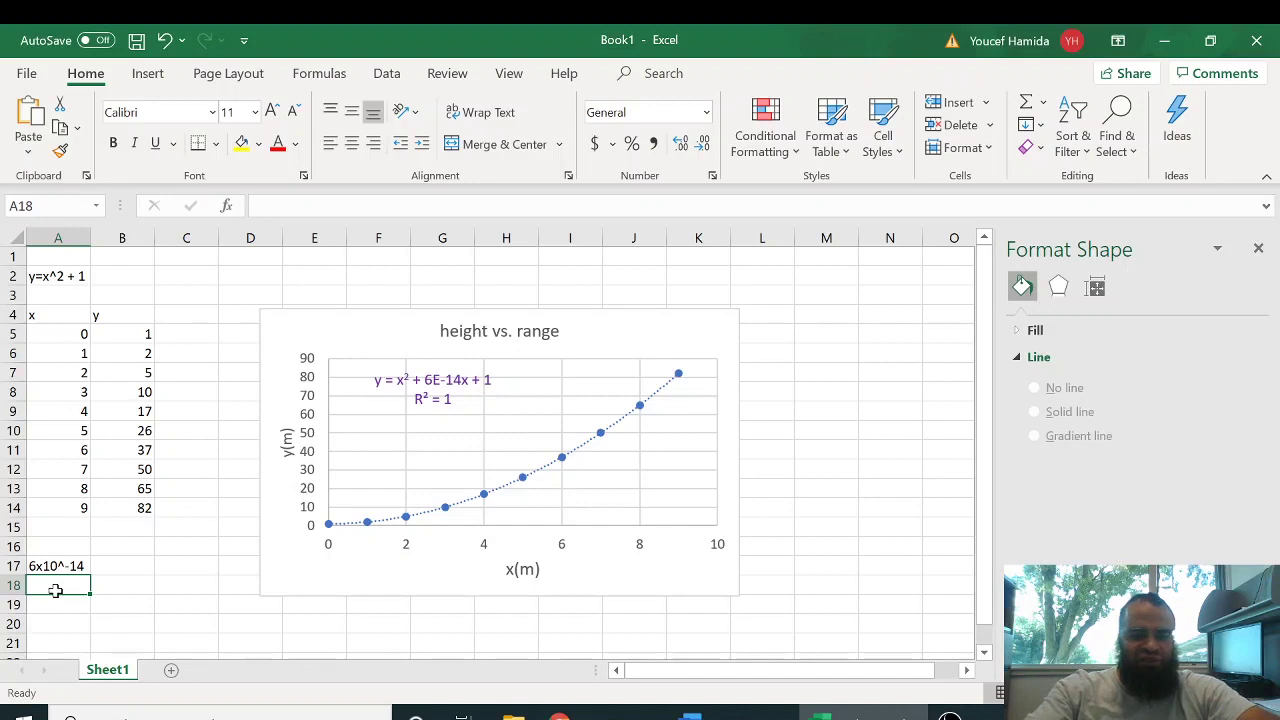
{"action": "type", "text": "6"}
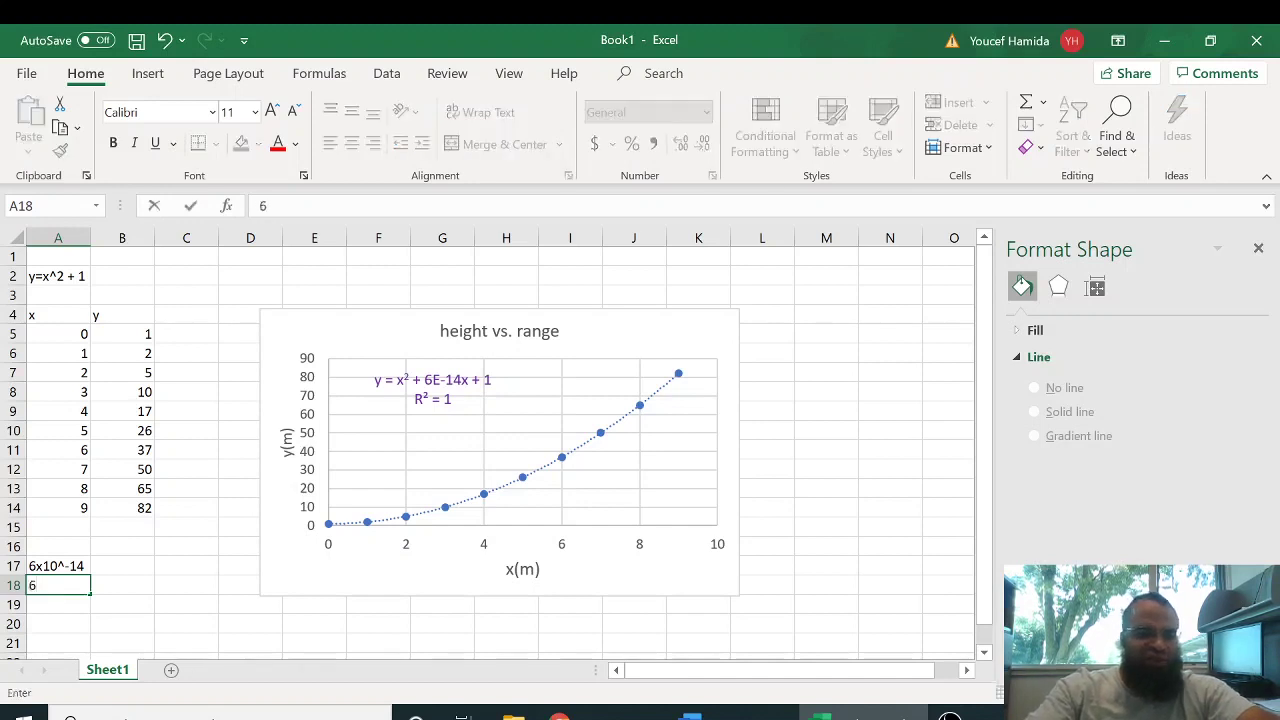
{"action": "type", "text": "e-1"}
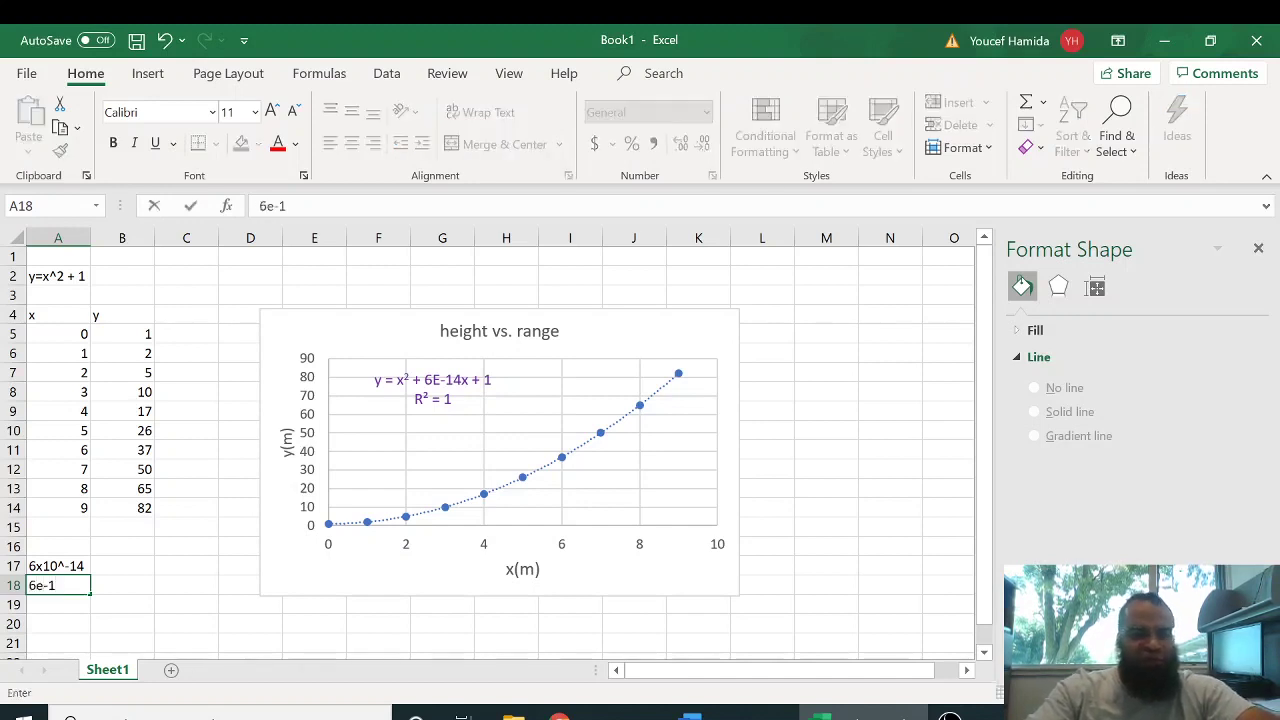
{"action": "type", "text": "4"}
{"action": "key", "text": "Return"}
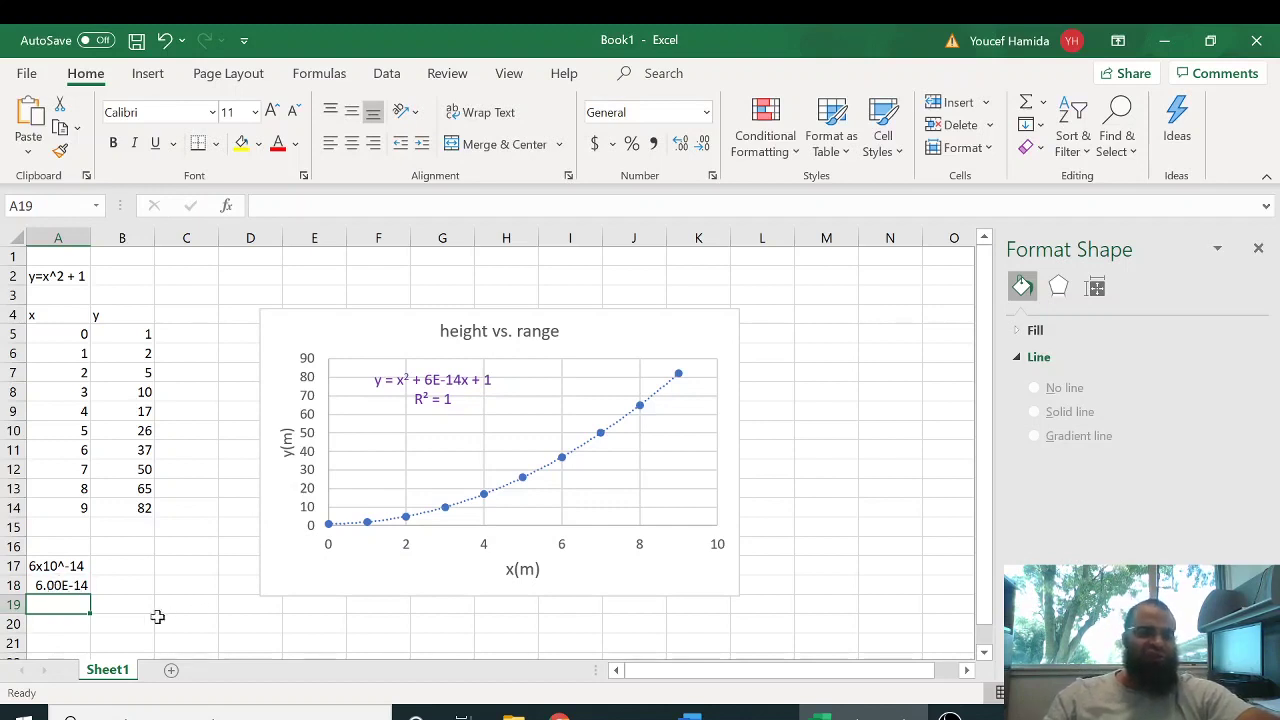
Enter the formula =A17*3 in cell B17, beside the 6x10^-14 entry, to multiply it by 3.
{"action": "left_click", "coordinate": [33, 566]}
{"action": "double_click", "coordinate": [33, 566]}
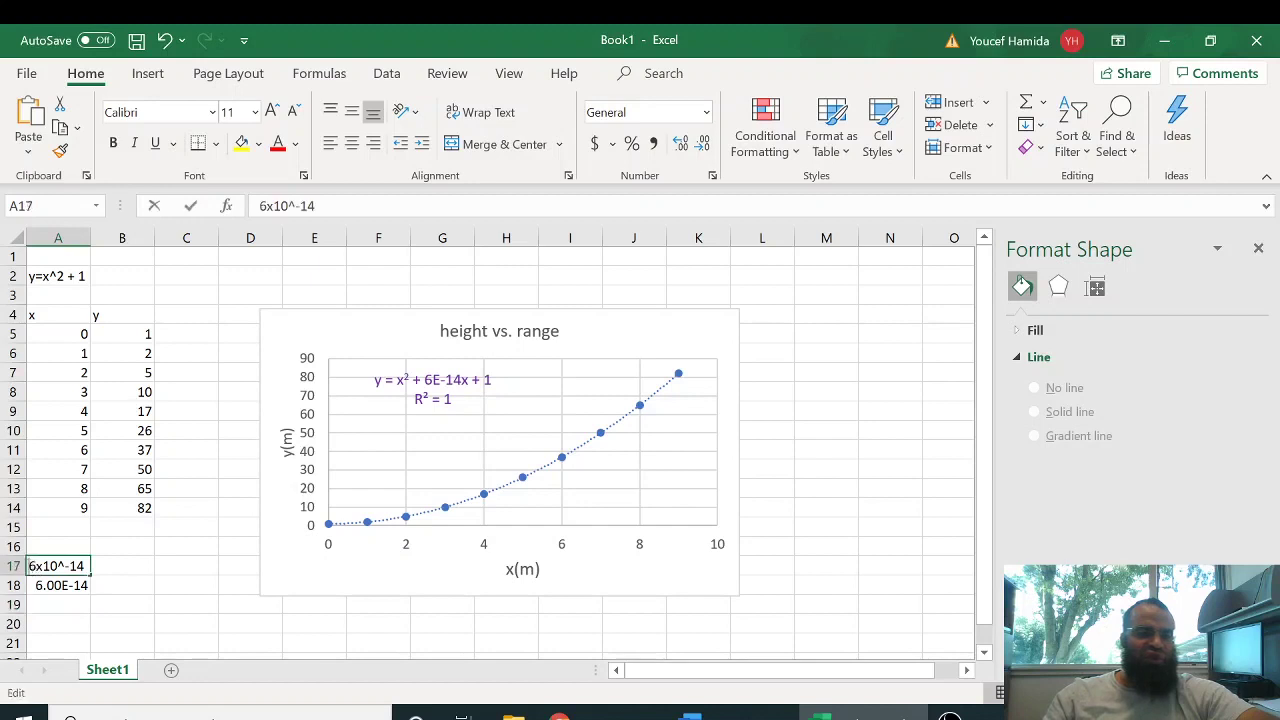
{"action": "left_click", "coordinate": [102, 566]}
{"action": "type", "text": "="}
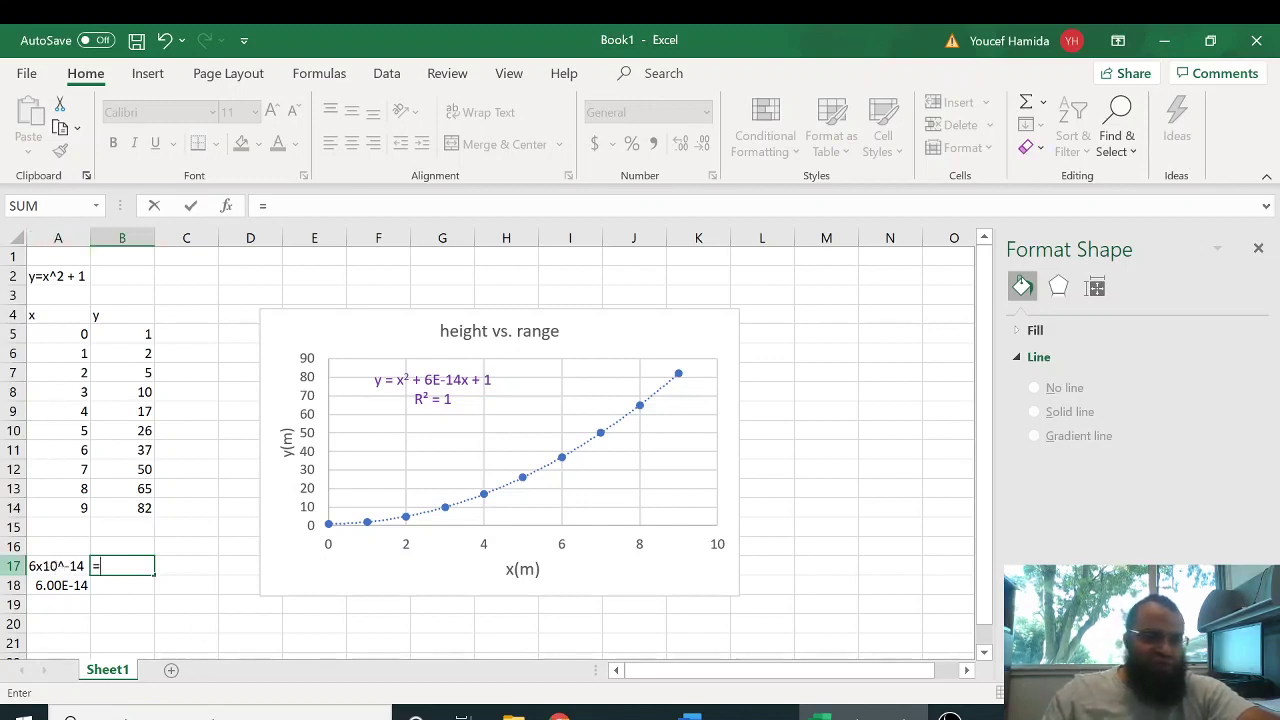
{"action": "type", "text": "a17"}
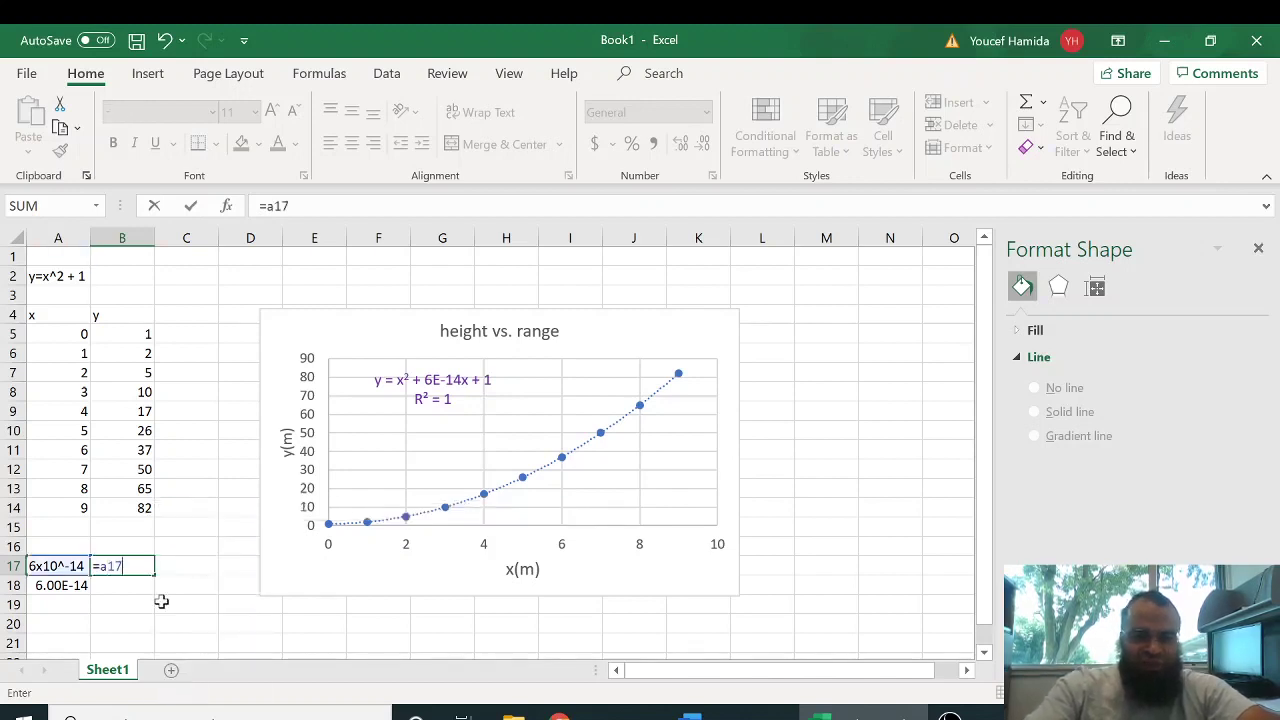
{"action": "type", "text": "*3"}
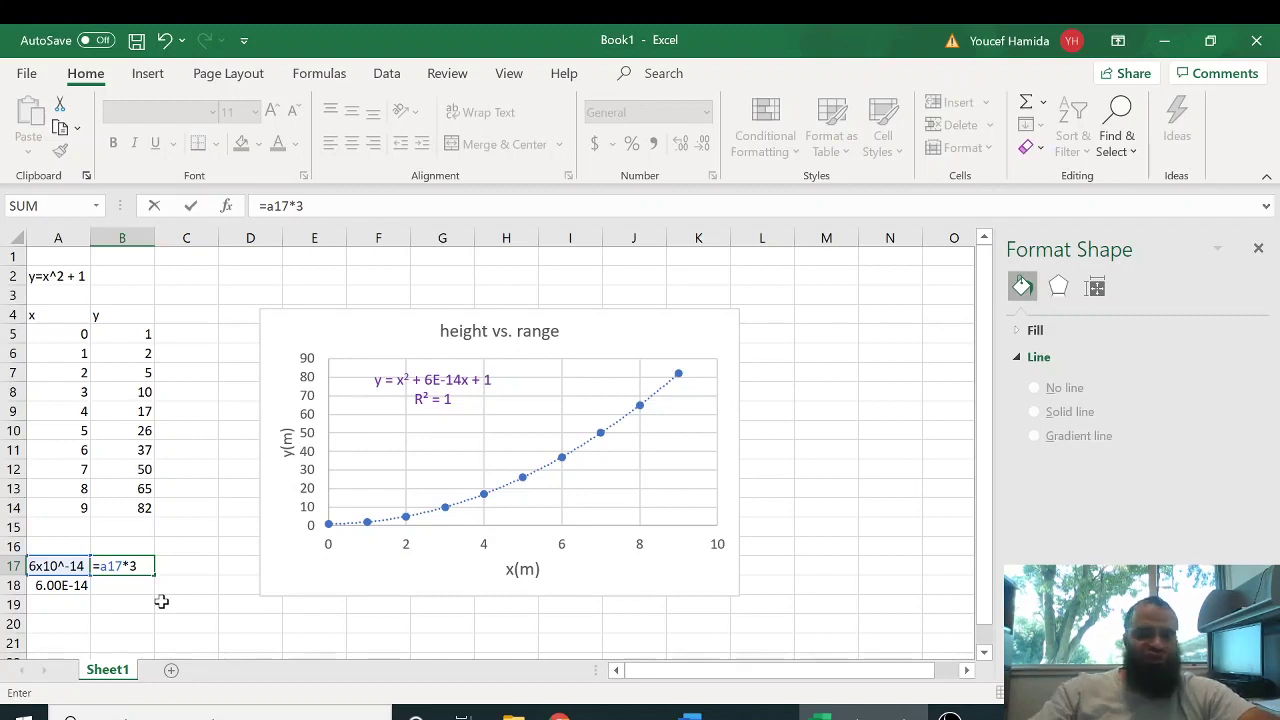
{"action": "key", "text": "Return"}
{"action": "left_click", "coordinate": [135, 564]}
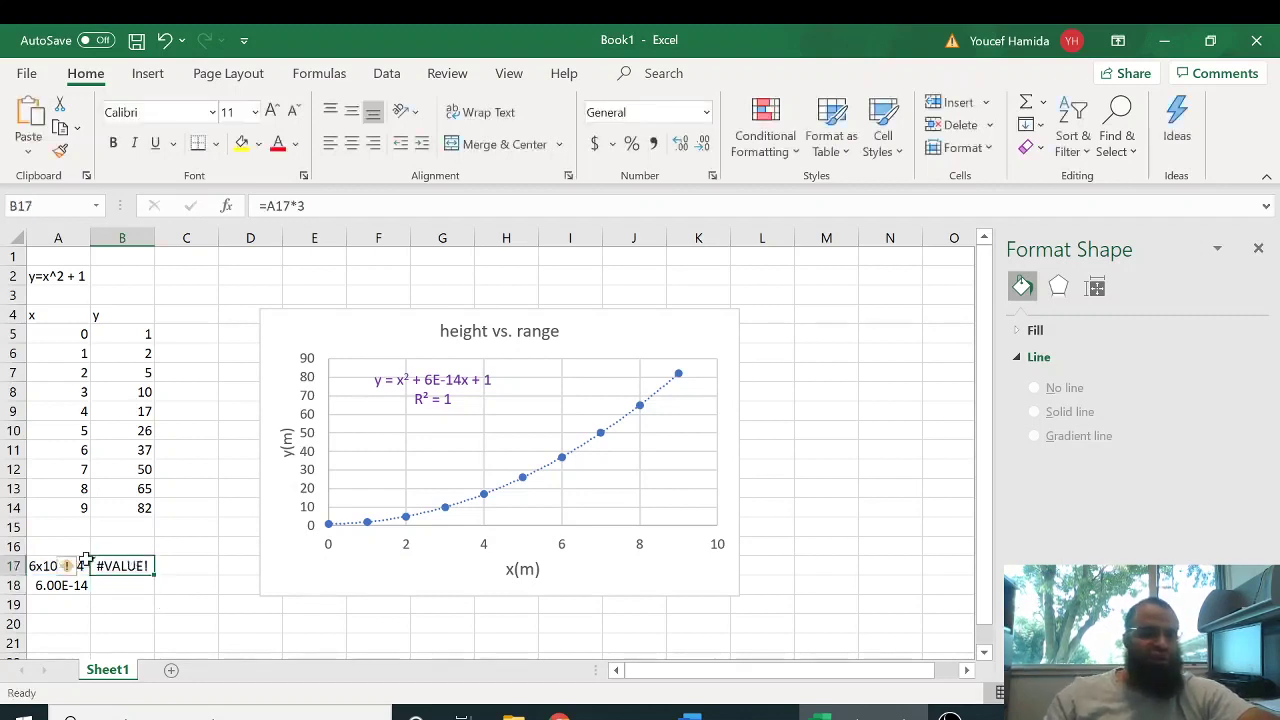
Enter the formula =A18*3 in cell B18 to multiply the scientific-notation number by 3.
{"action": "left_click", "coordinate": [118, 584]}
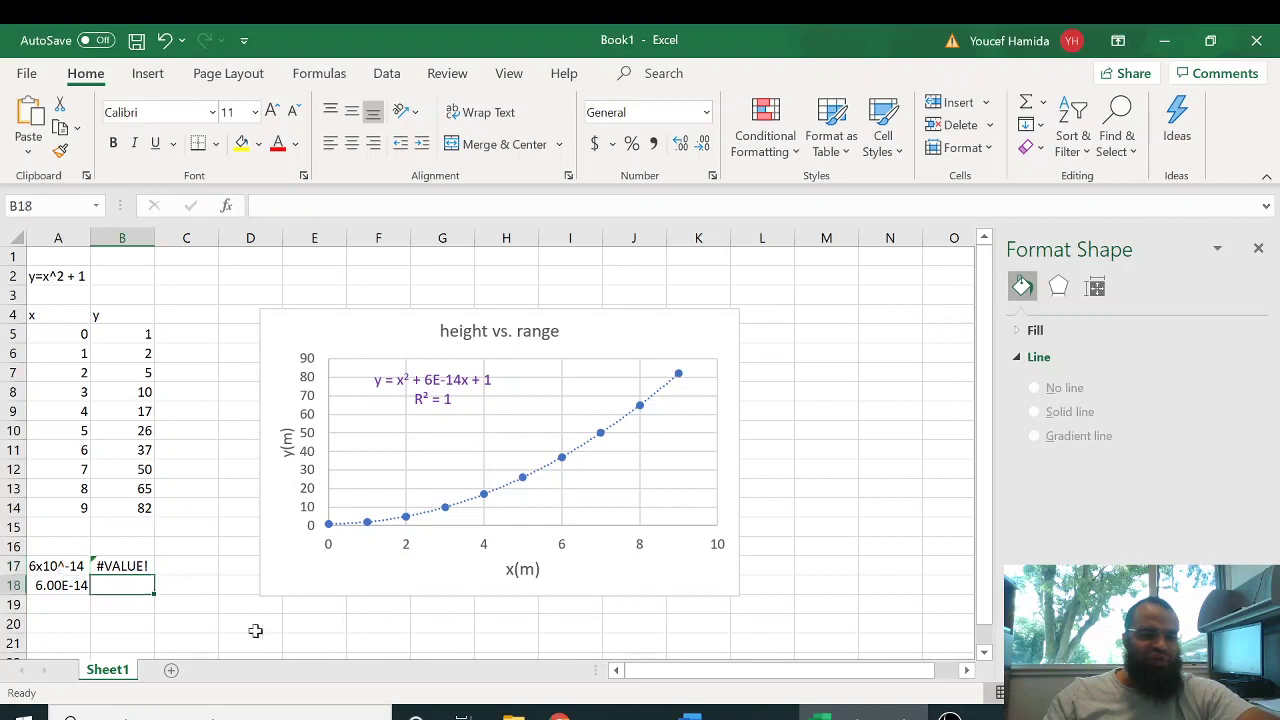
{"action": "type", "text": "=a"}
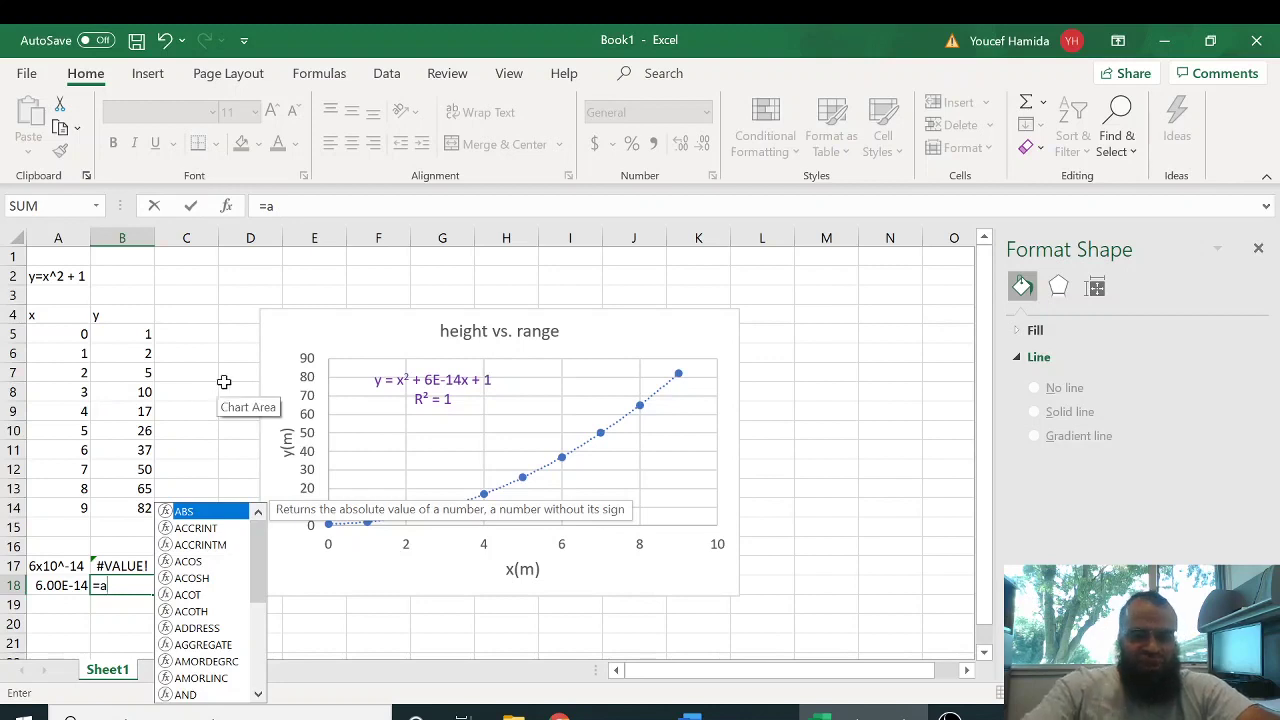
{"action": "type", "text": "18*"}
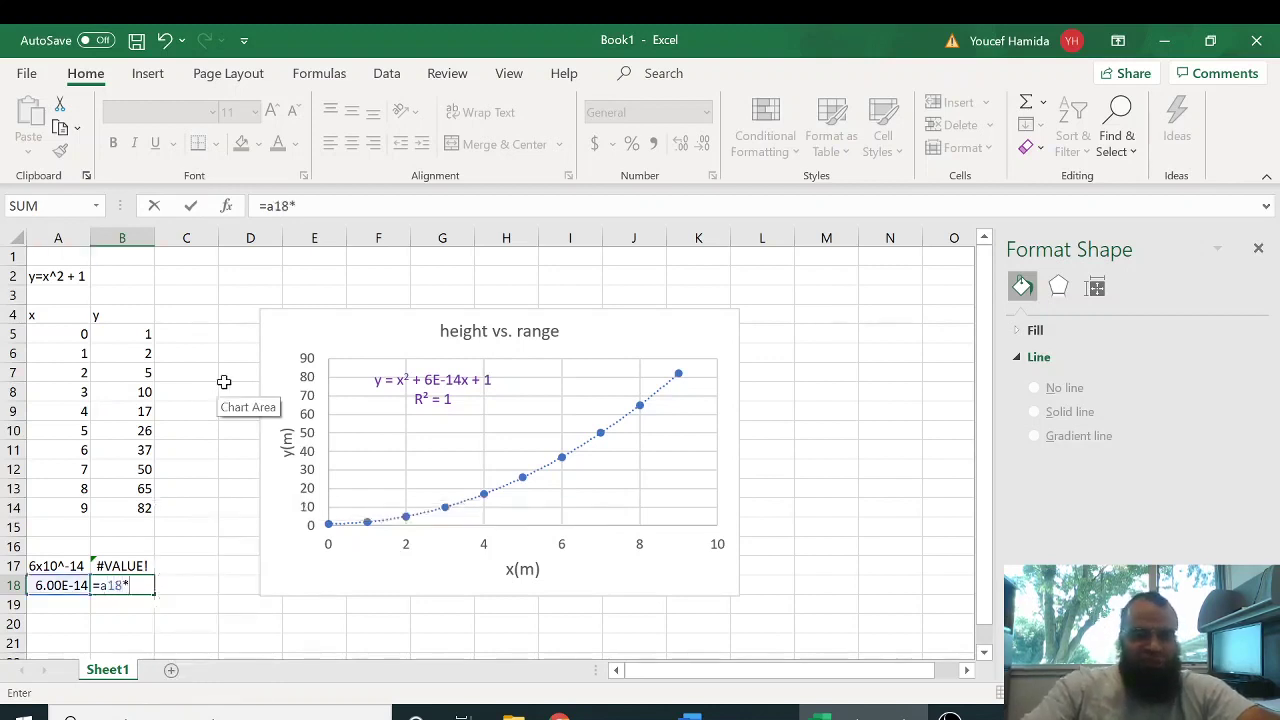
{"action": "type", "text": "3"}
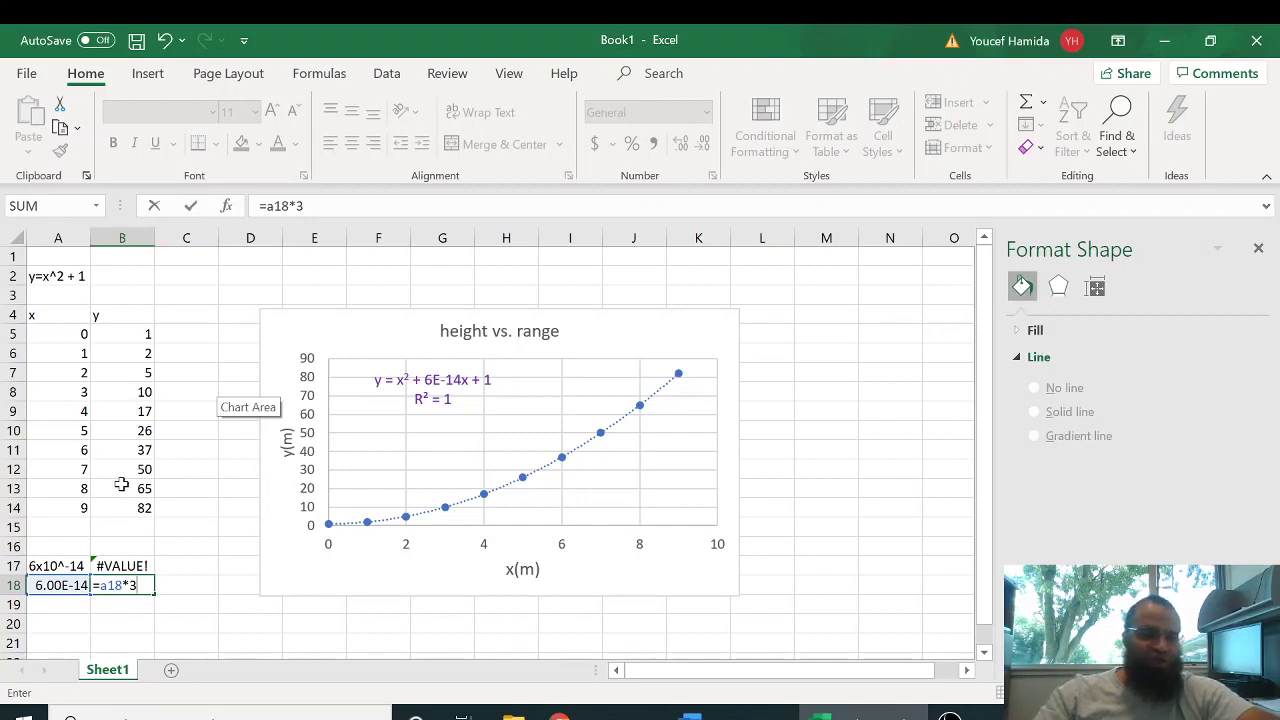
{"action": "key", "text": "Return"}
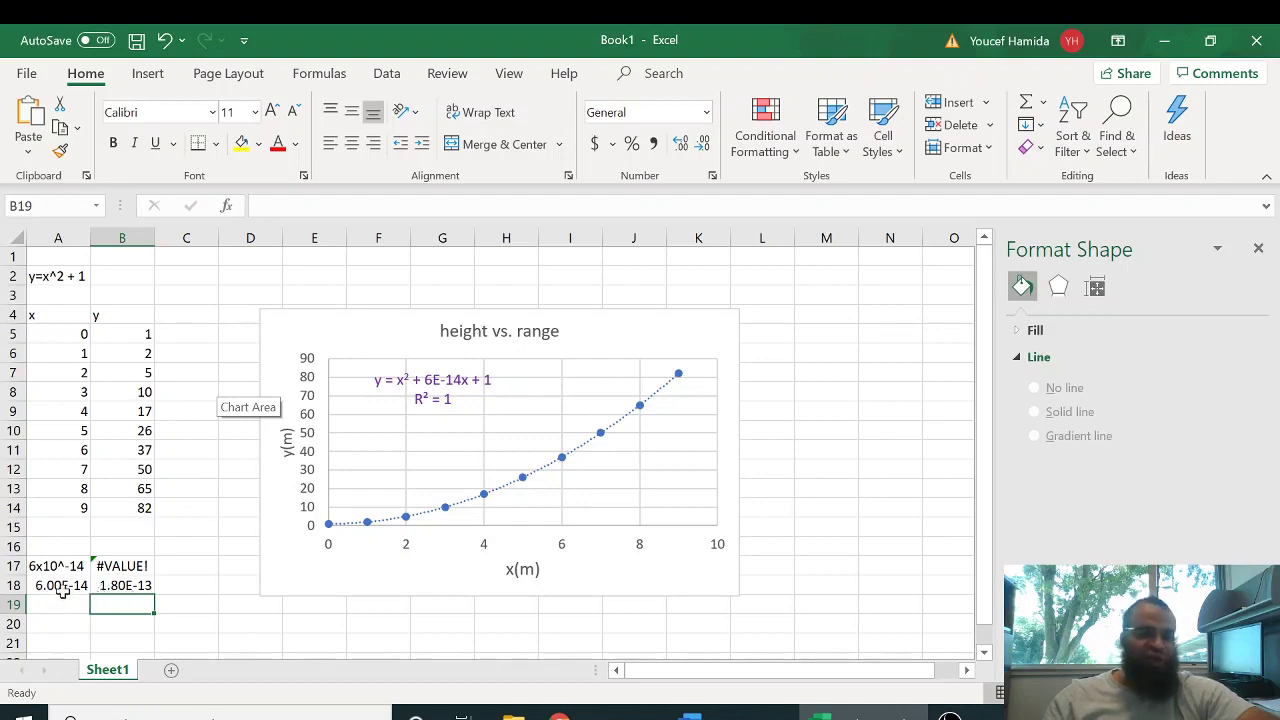
{"action": "left_click", "coordinate": [130, 586]}
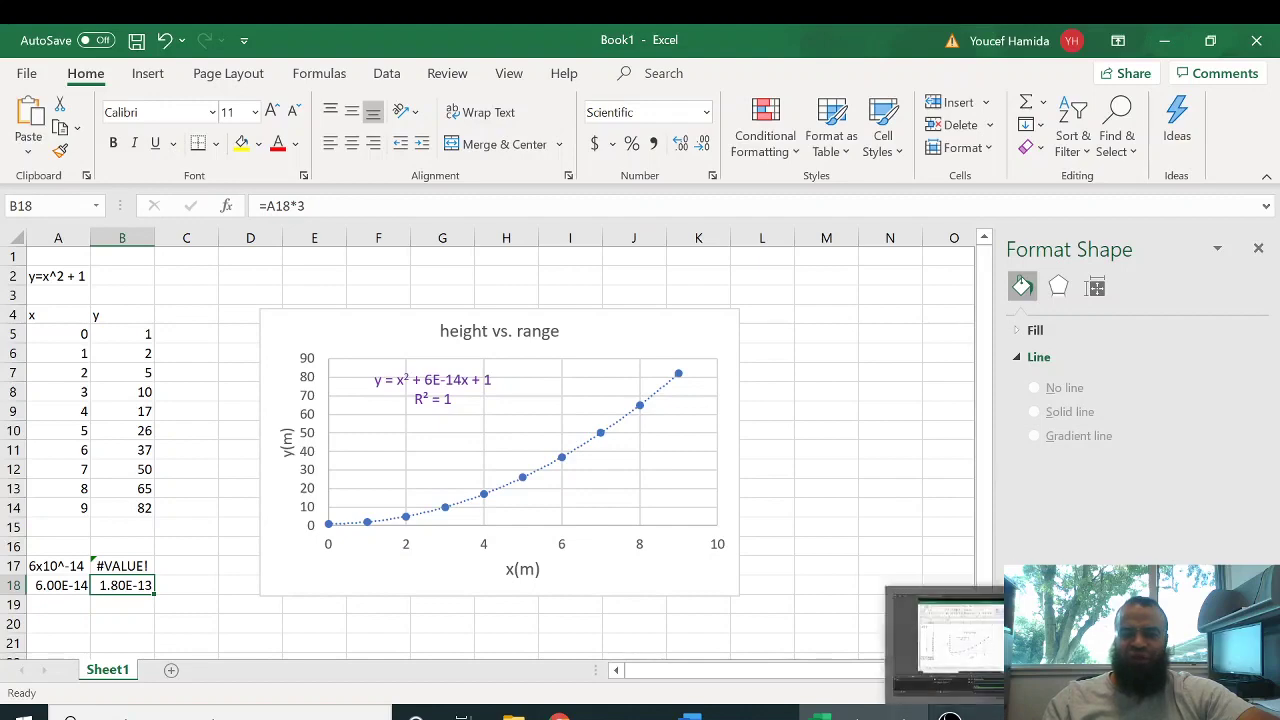
{"action": "key", "text": "alt+Tab"}
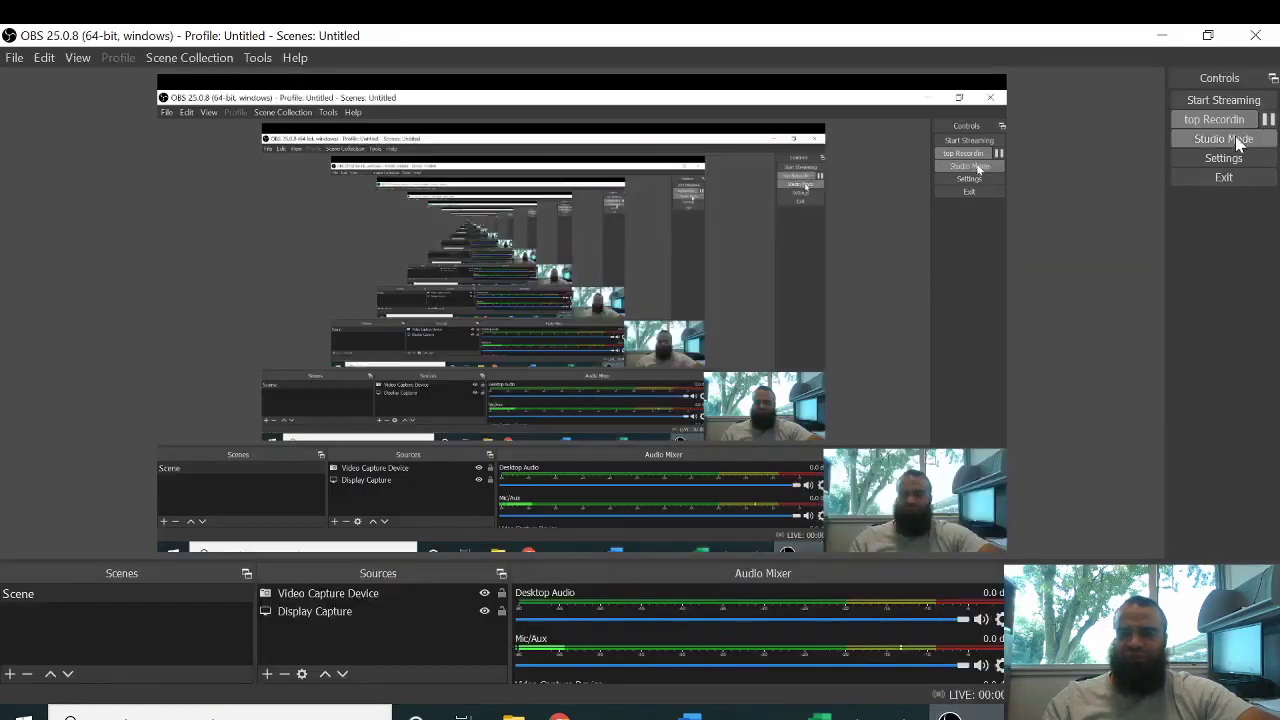